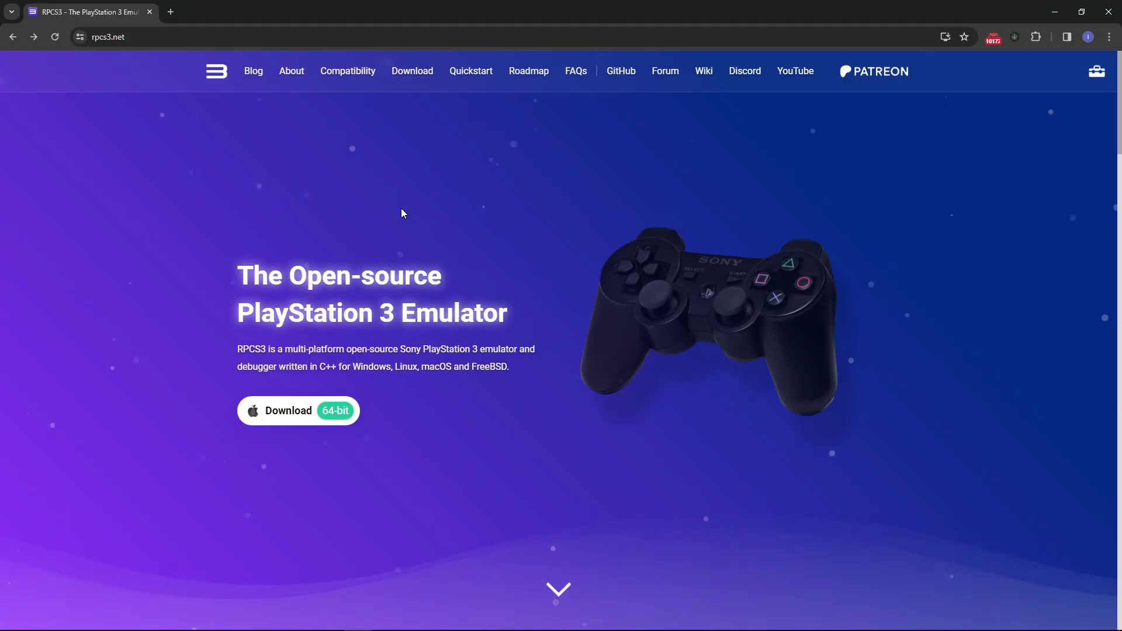
Step: Download the Windows build rpcs3-v0.0.31-16181-adc8a360_win64.7z from the RPCS3 Download page
{"action": "left_click", "coordinate": [295, 419]}
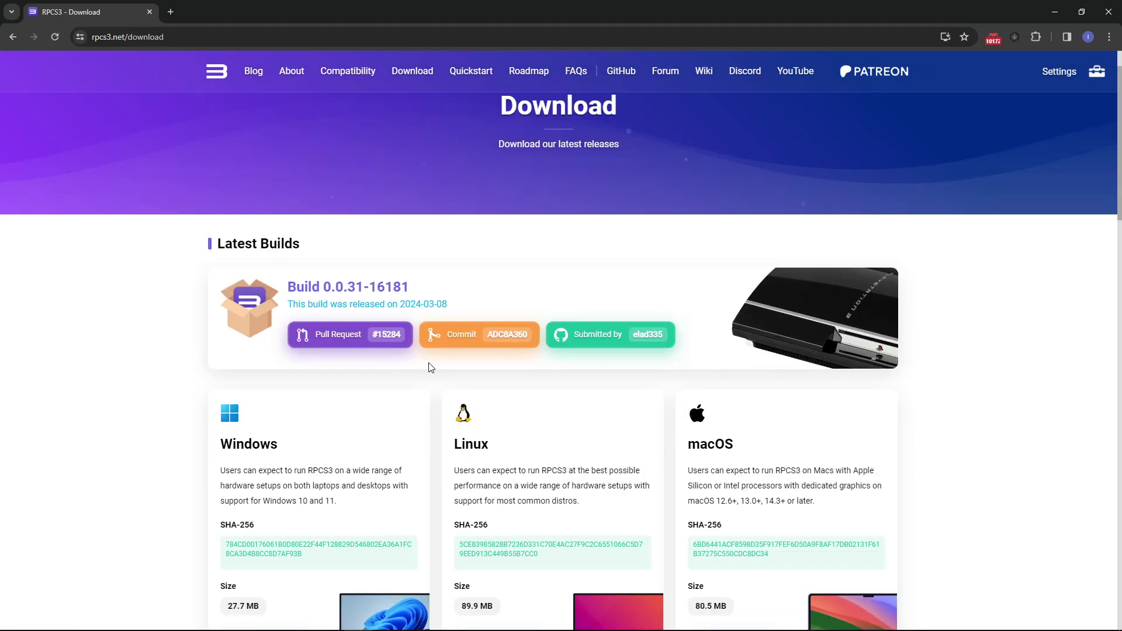
{"action": "scroll", "coordinate": [421, 376], "scroll_direction": "down", "scroll_amount": 3}
{"action": "scroll", "coordinate": [420, 375], "scroll_direction": "down", "scroll_amount": 2}
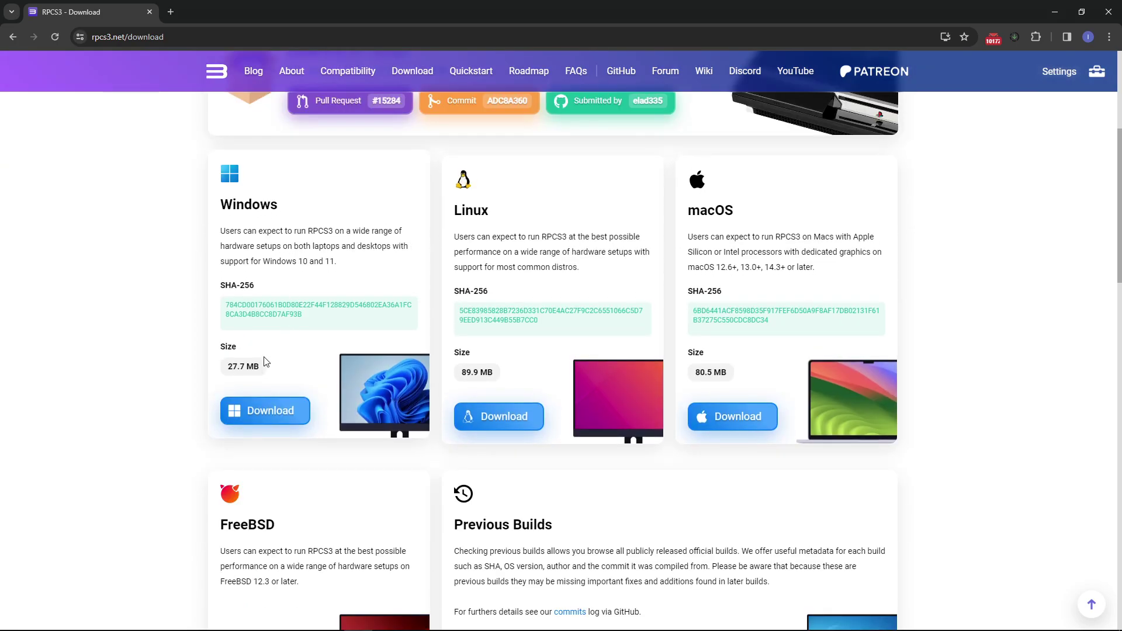
{"action": "left_click", "coordinate": [246, 417]}
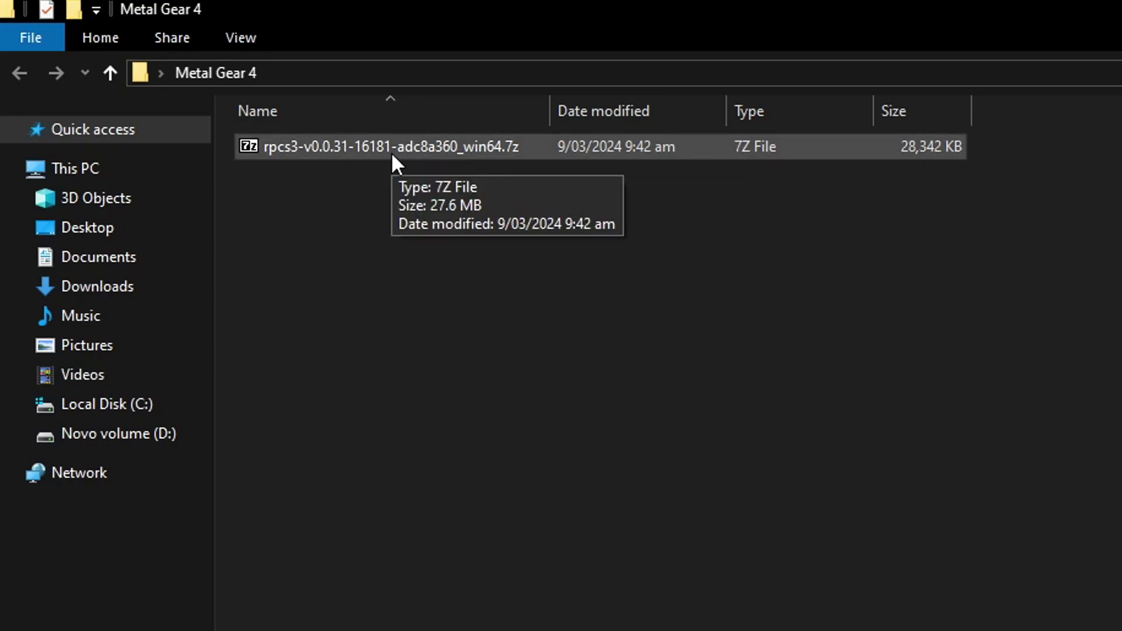
Step: Extract the RPCS3 .7z archive into the Metal Gear 4 folder with 7-Zip's Extract Here
{"action": "left_click", "coordinate": [371, 151]}
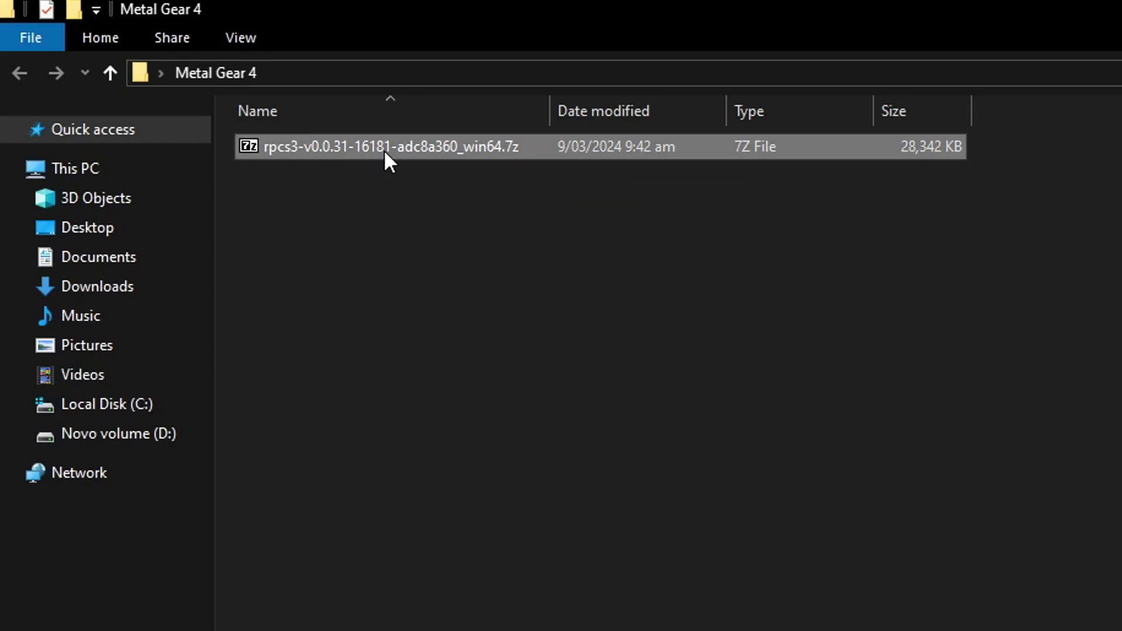
{"action": "right_click", "coordinate": [388, 151]}
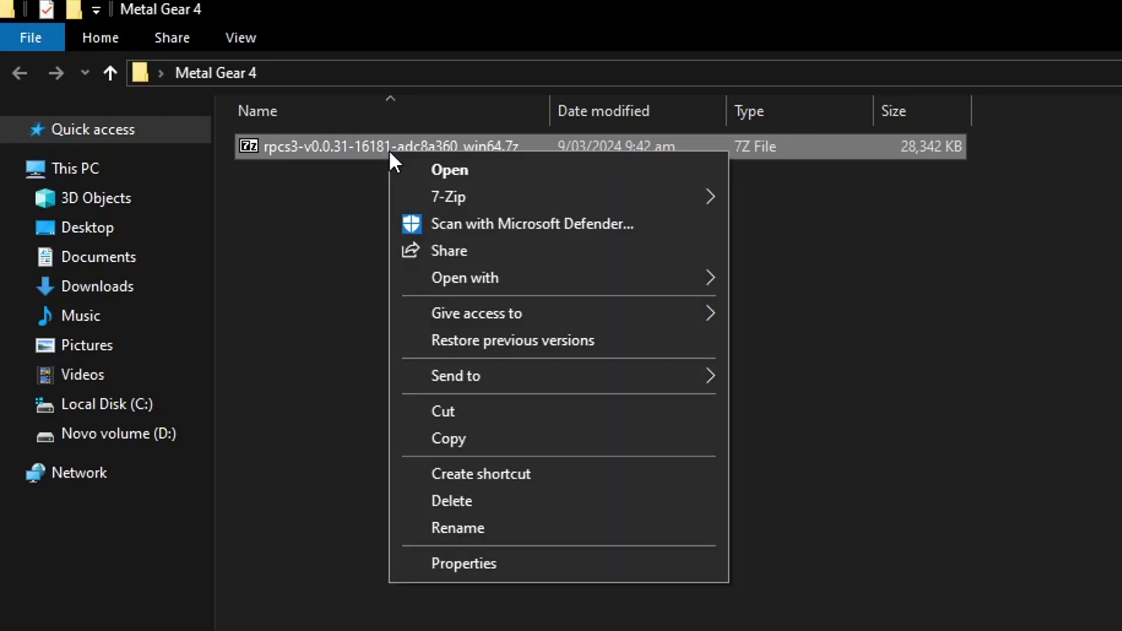
{"action": "mouse_move", "coordinate": [456, 198]}
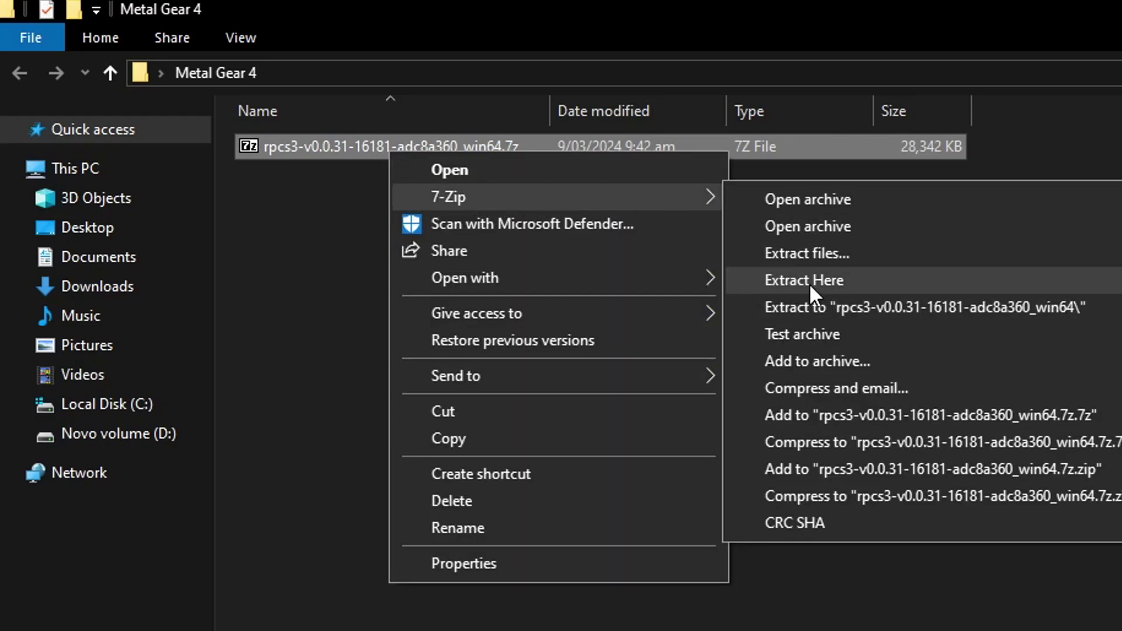
{"action": "left_click", "coordinate": [832, 279]}
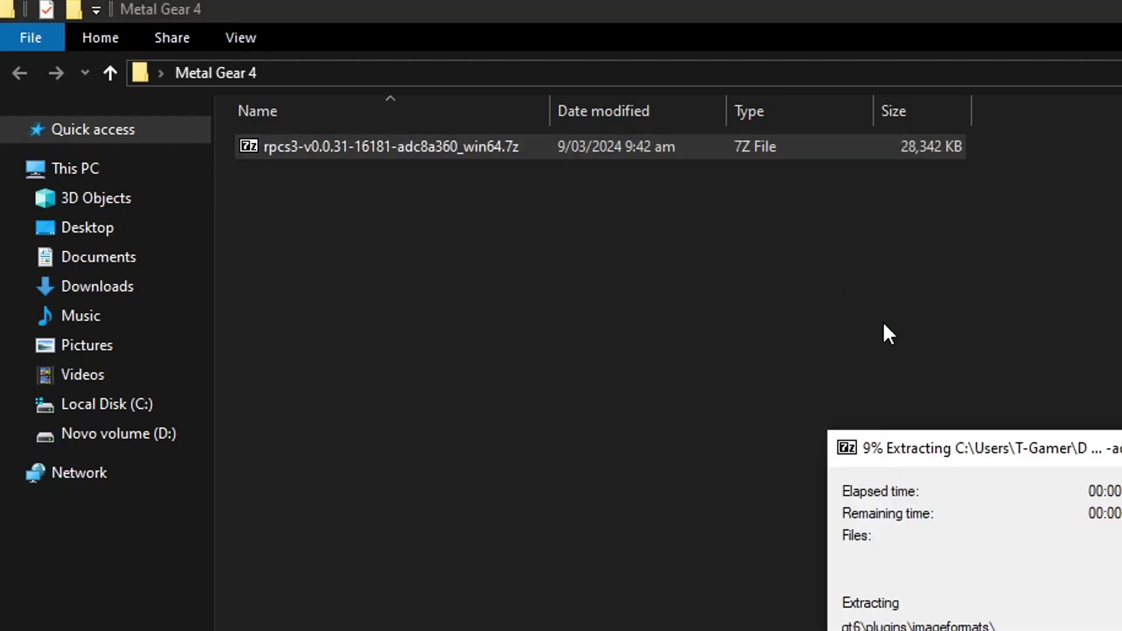
Step: Delete the RPCS3 archive and launch rpcs3.exe
{"action": "left_click", "coordinate": [401, 559]}
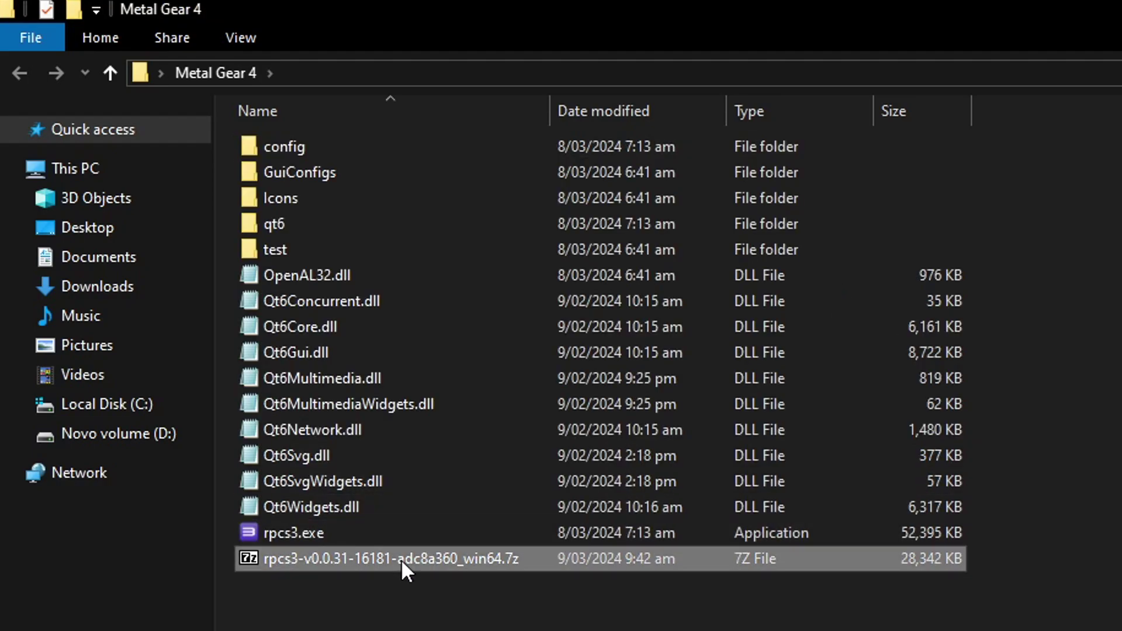
{"action": "key", "text": "Delete"}
{"action": "key", "text": "Return"}
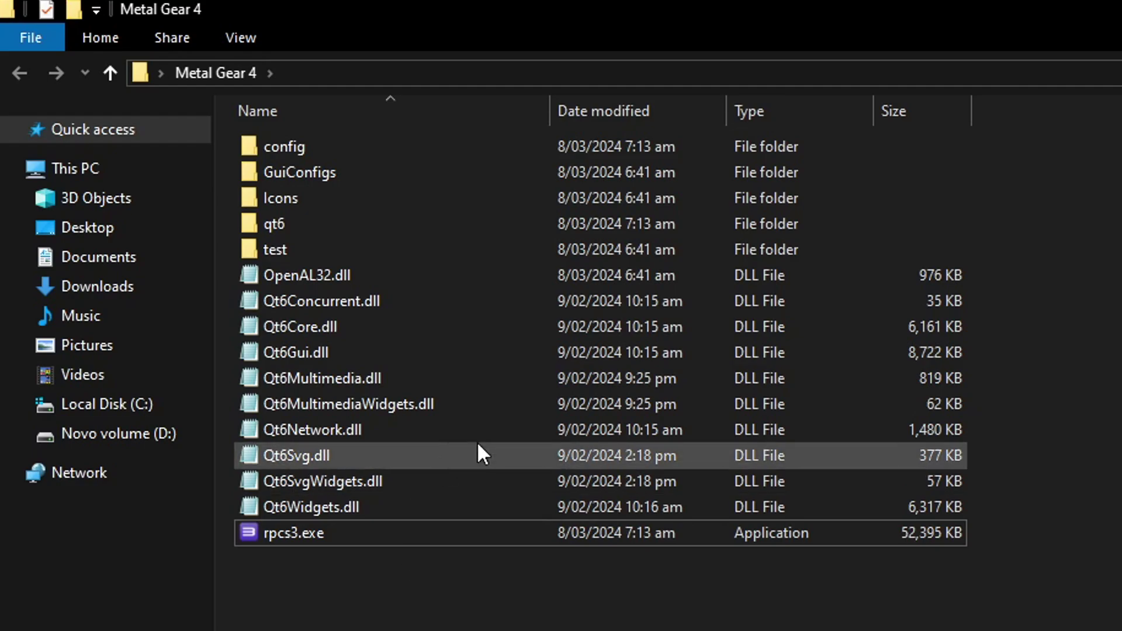
{"action": "left_click", "coordinate": [306, 539]}
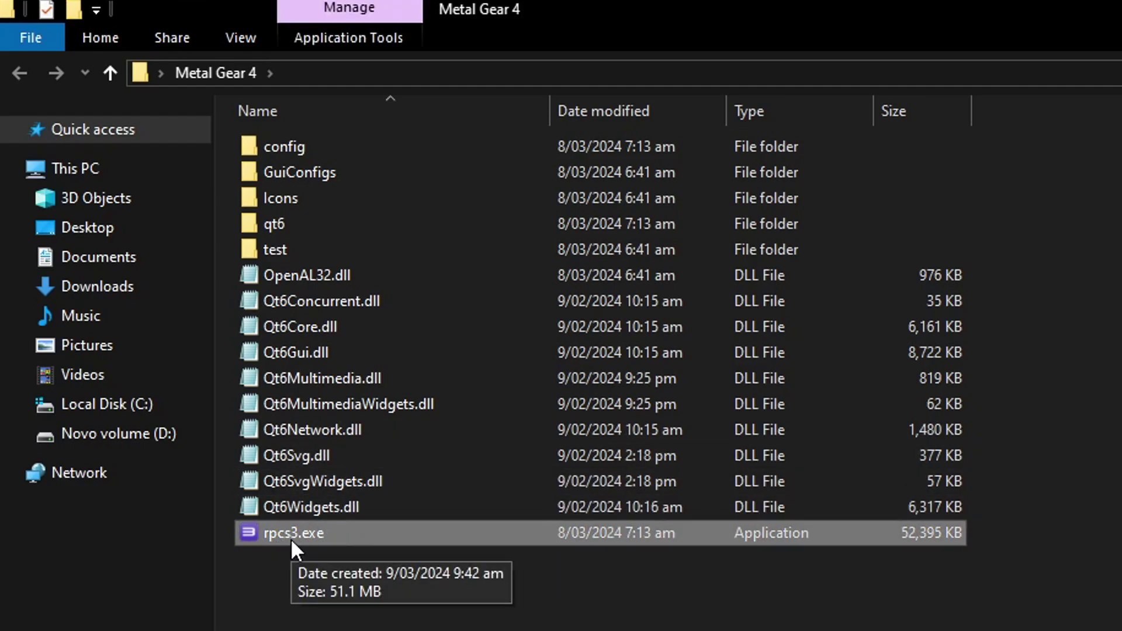
{"action": "double_click", "coordinate": [311, 535]}
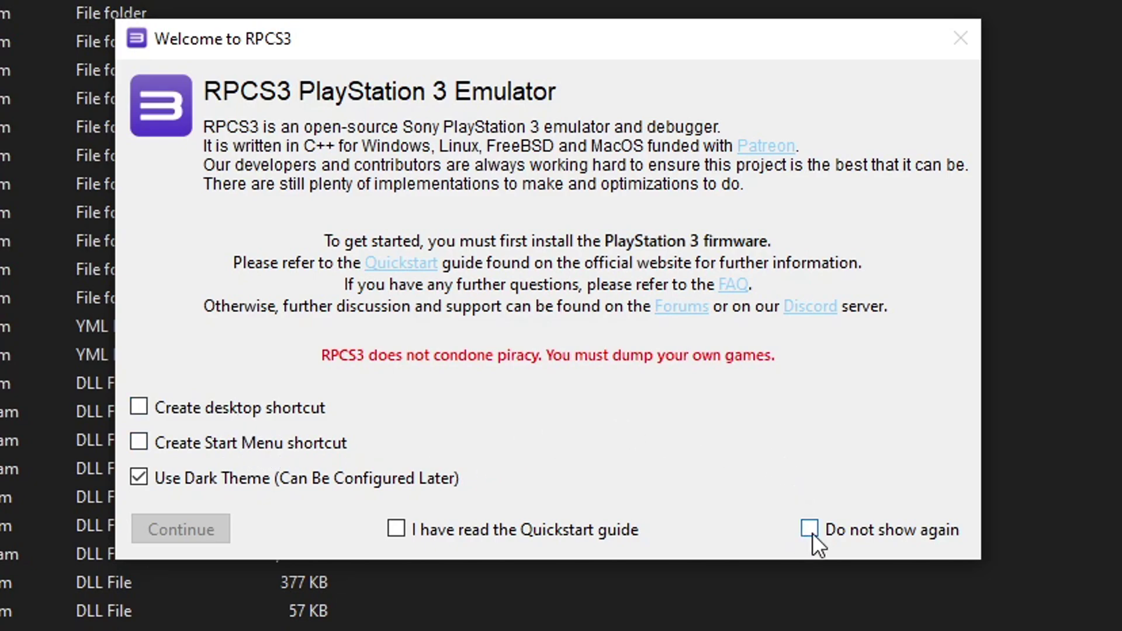
Step: Acknowledge the Quickstart guide, continue past the welcome screen, and maximize the RPCS3 window
{"action": "left_click", "coordinate": [398, 530]}
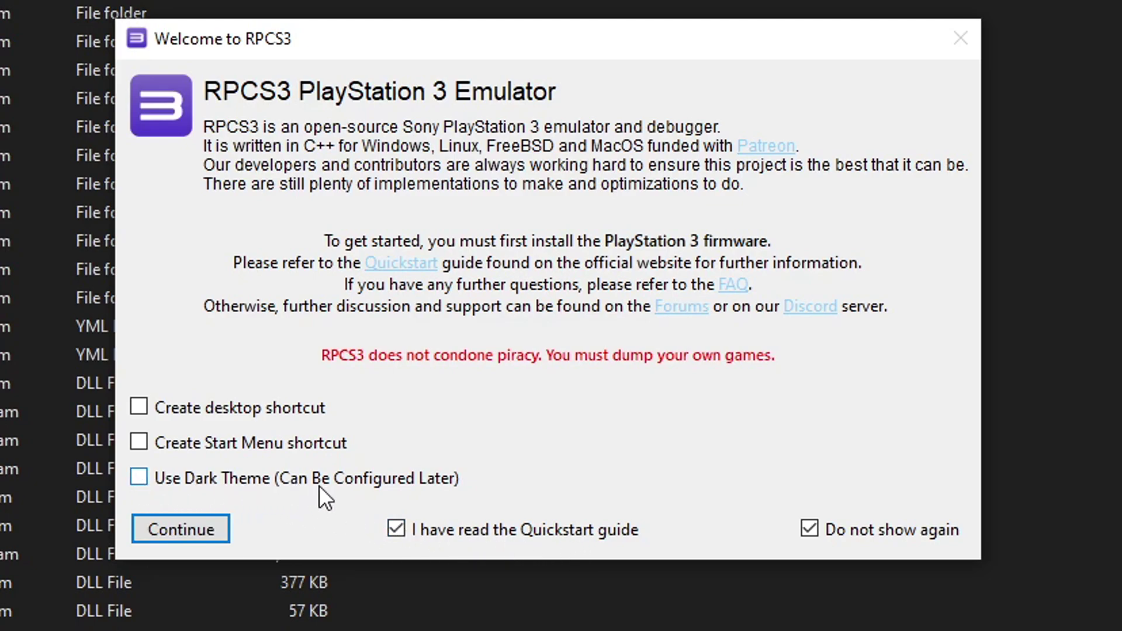
{"action": "left_click", "coordinate": [192, 529]}
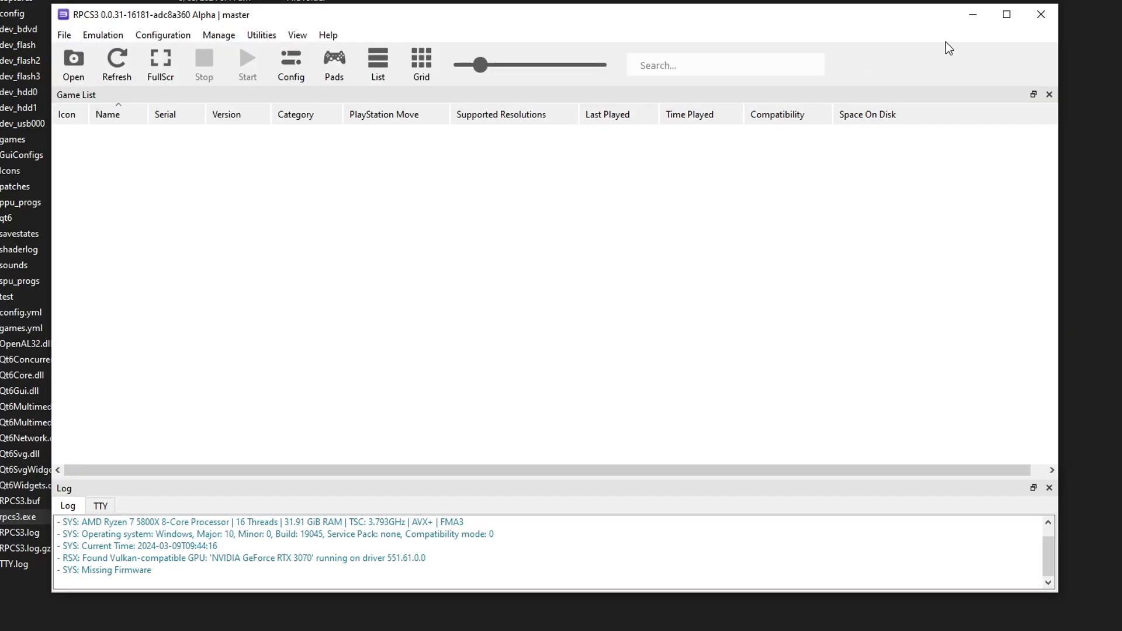
{"action": "left_click", "coordinate": [1006, 14]}
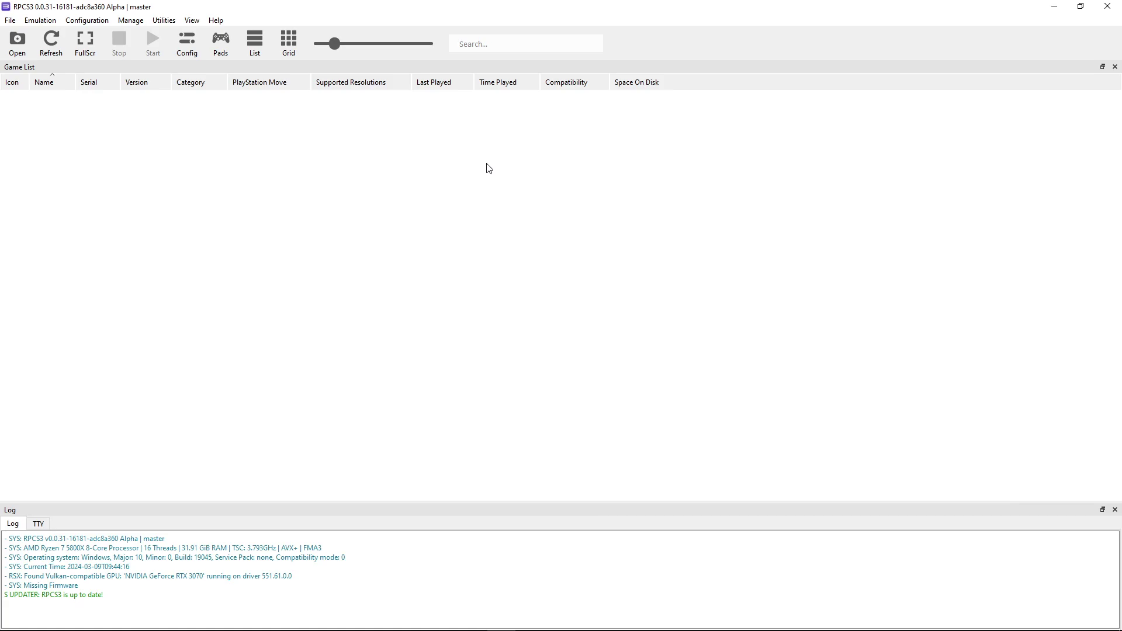
{"action": "key", "text": "alt+Tab"}
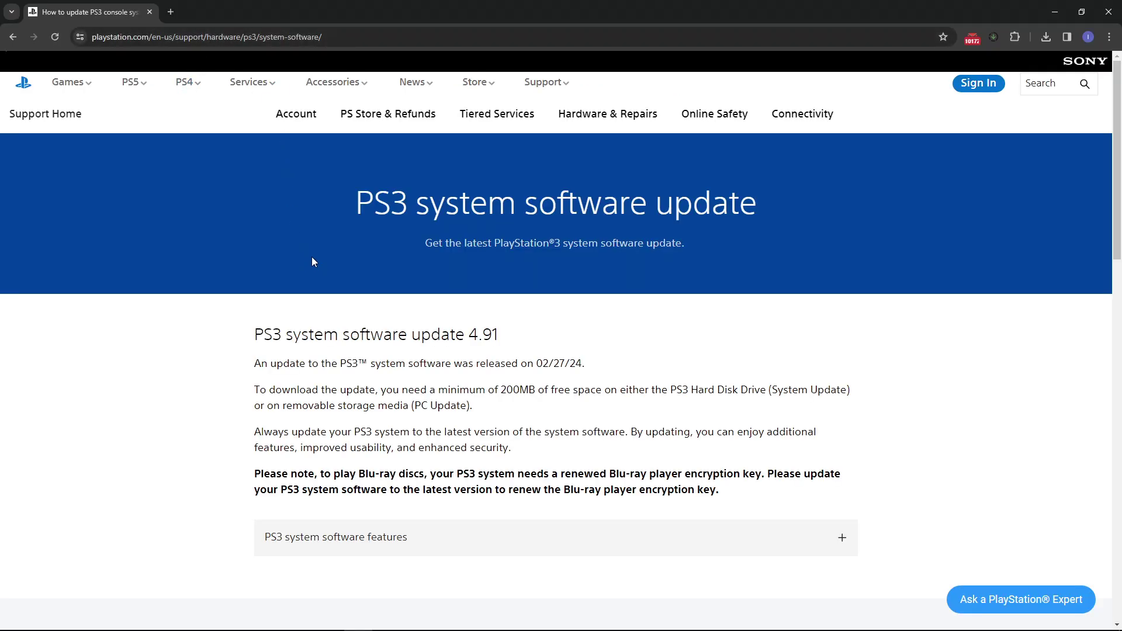
Step: Expand 'Update using a computer', copy the Download PS3 Update link, and paste it into the address bar
{"action": "scroll", "coordinate": [343, 252], "scroll_direction": "down", "scroll_amount": 4}
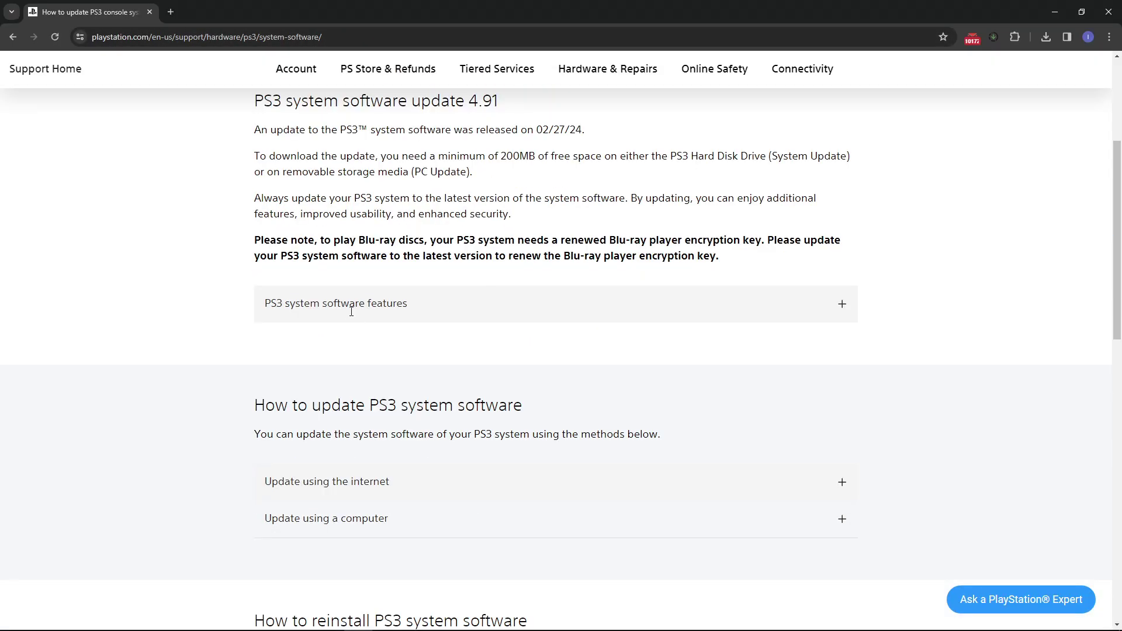
{"action": "scroll", "coordinate": [351, 312], "scroll_direction": "down", "scroll_amount": 3}
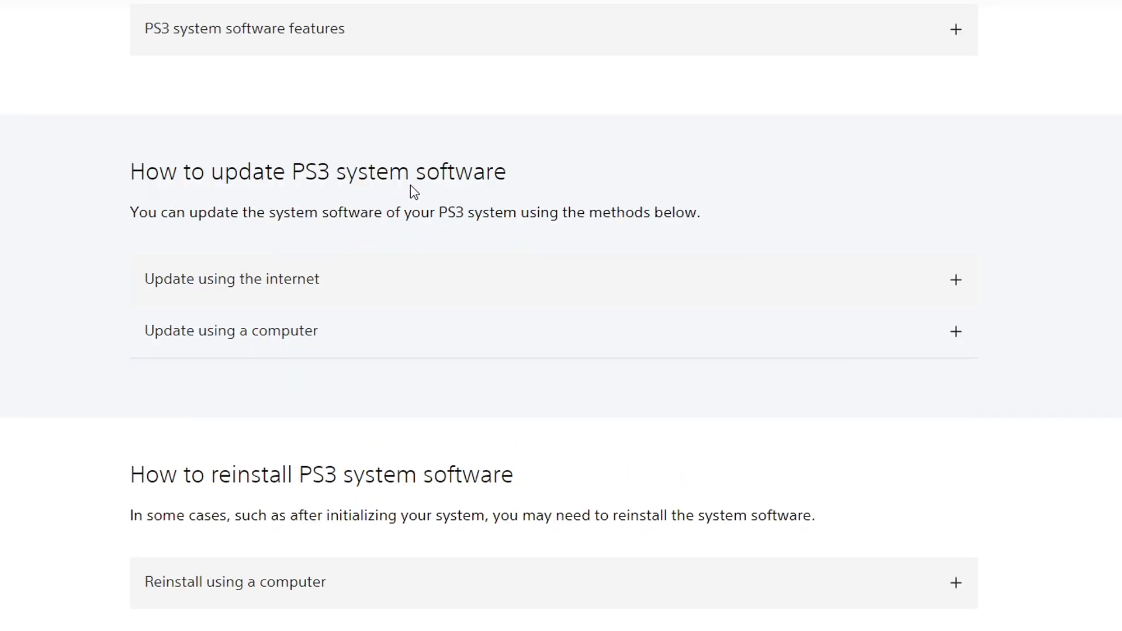
{"action": "left_click", "coordinate": [229, 342]}
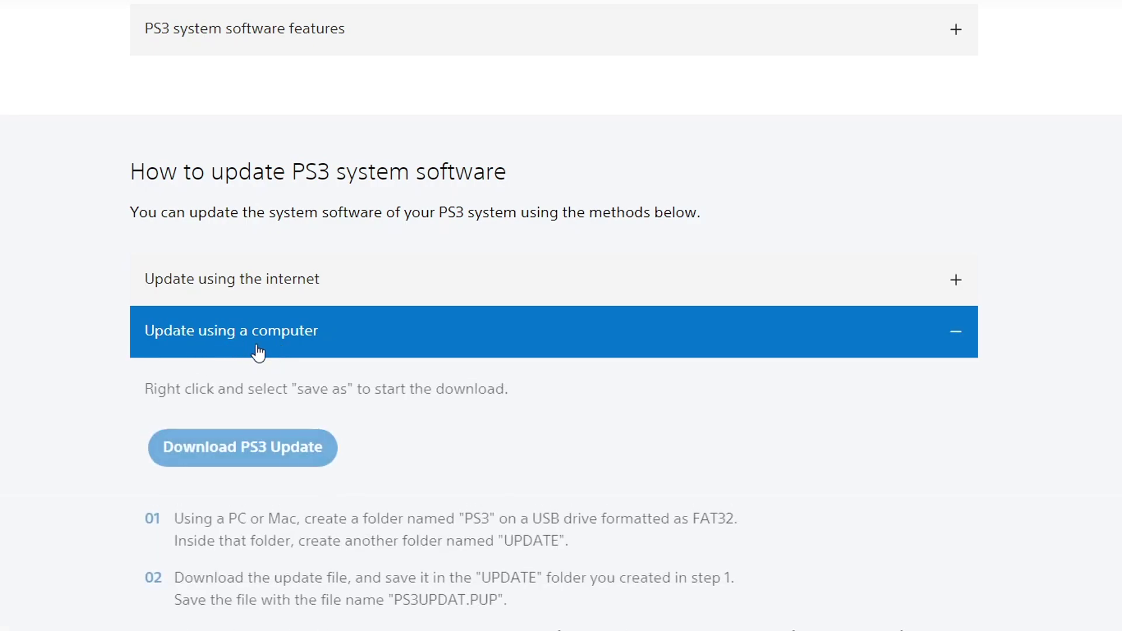
{"action": "scroll", "coordinate": [409, 366], "scroll_direction": "down", "scroll_amount": 1}
{"action": "left_click", "coordinate": [240, 383]}
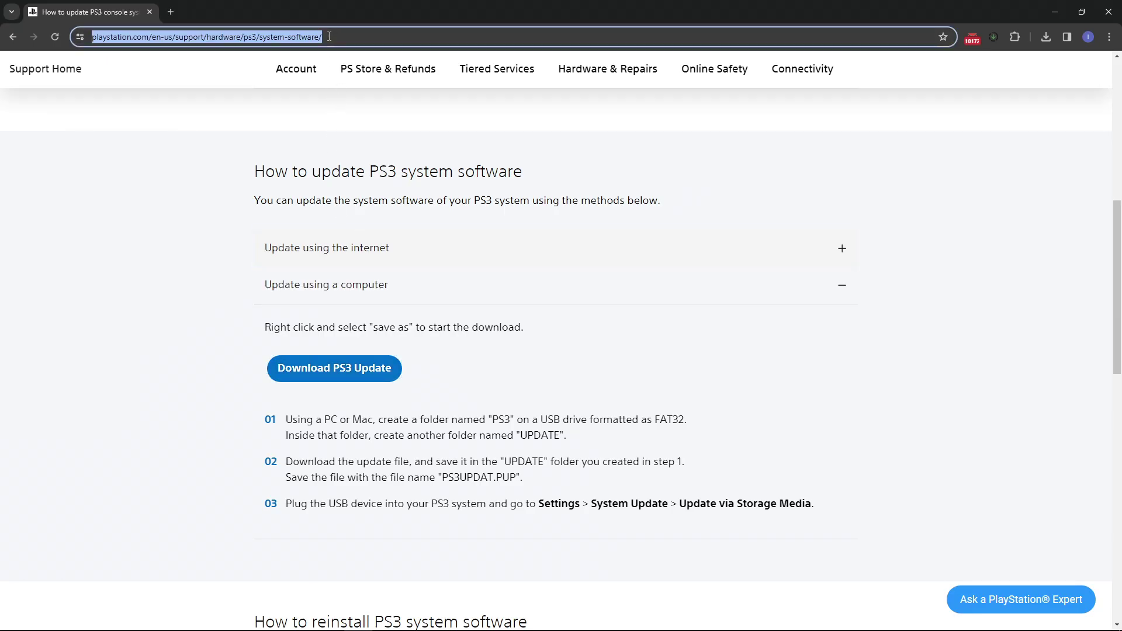
{"action": "key", "text": "BackSpace"}
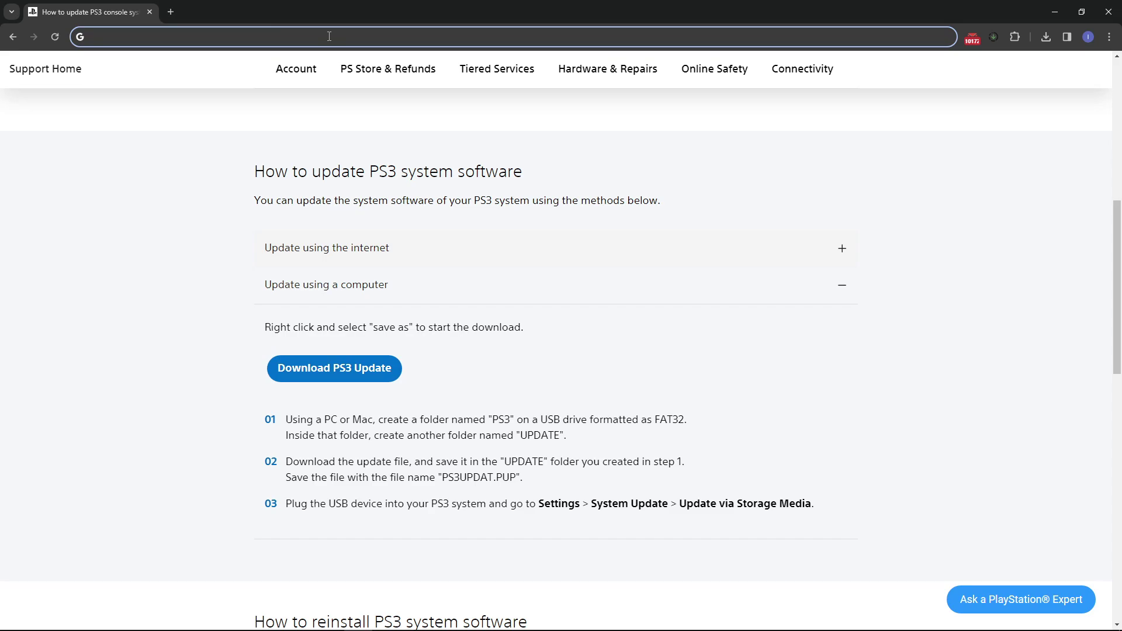
{"action": "right_click", "coordinate": [329, 37]}
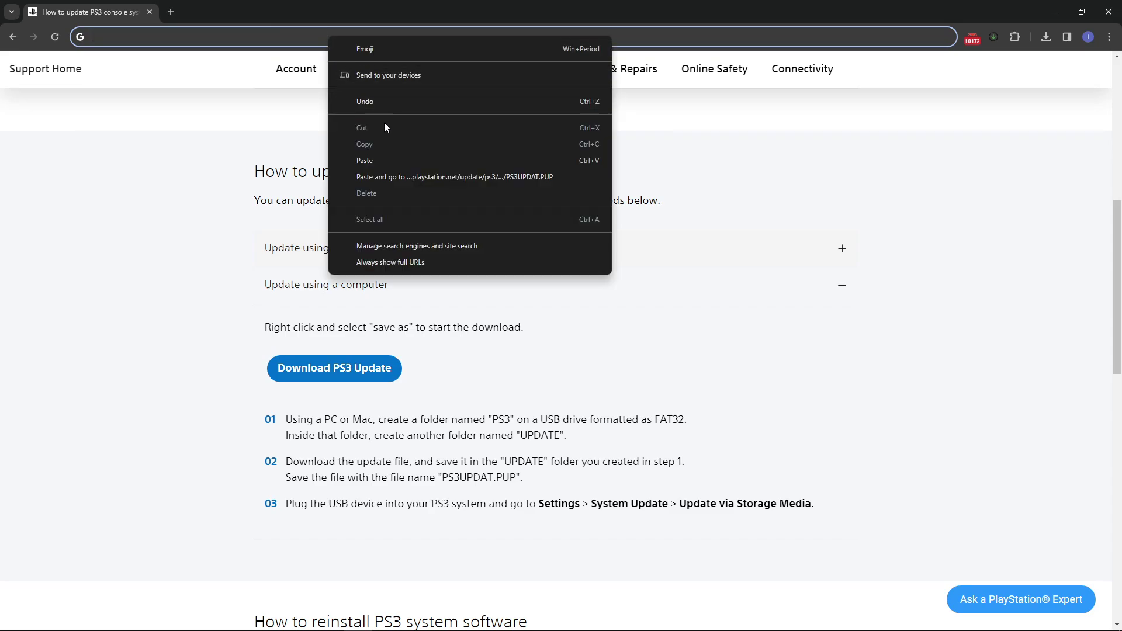
{"action": "left_click", "coordinate": [381, 159]}
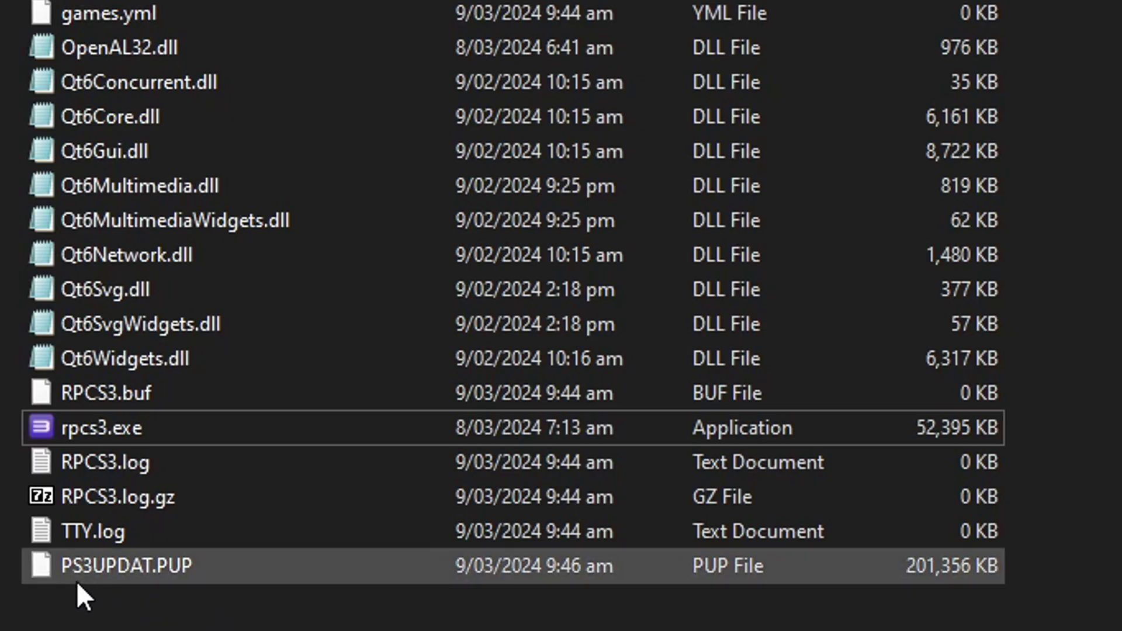
Step: Select the downloaded PS3UPDAT.PUP file in the RPCS3 folder
{"action": "left_click", "coordinate": [76, 572]}
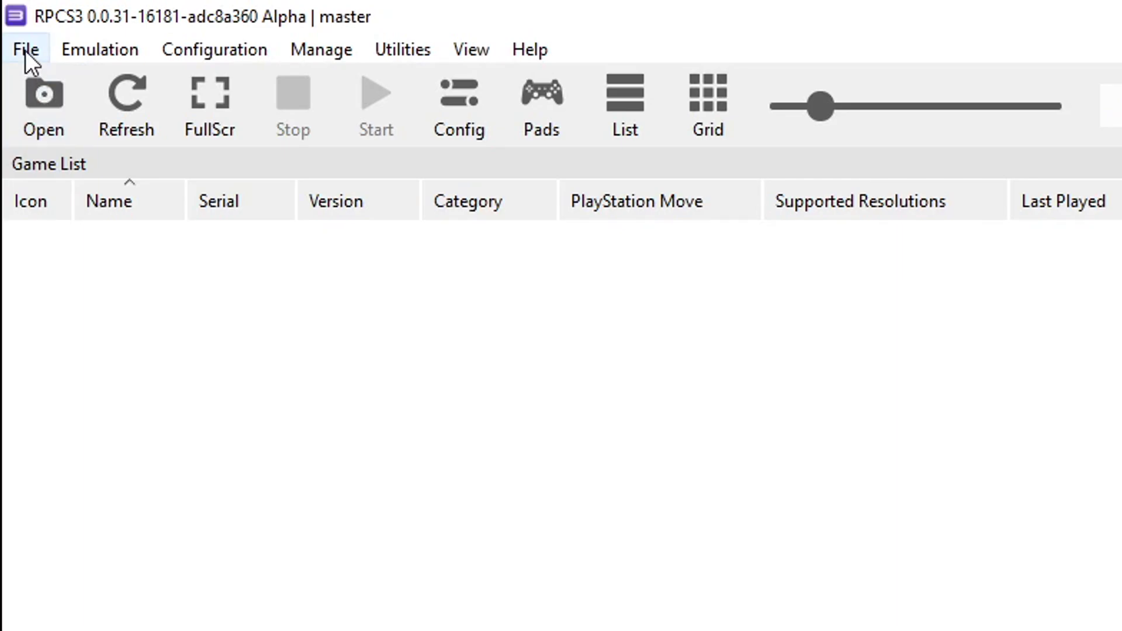
Step: Install PS3 firmware 4.91 from PS3UPDAT.PUP and dismiss the Success box with 'Don't show again' ticked
{"action": "left_click", "coordinate": [26, 50]}
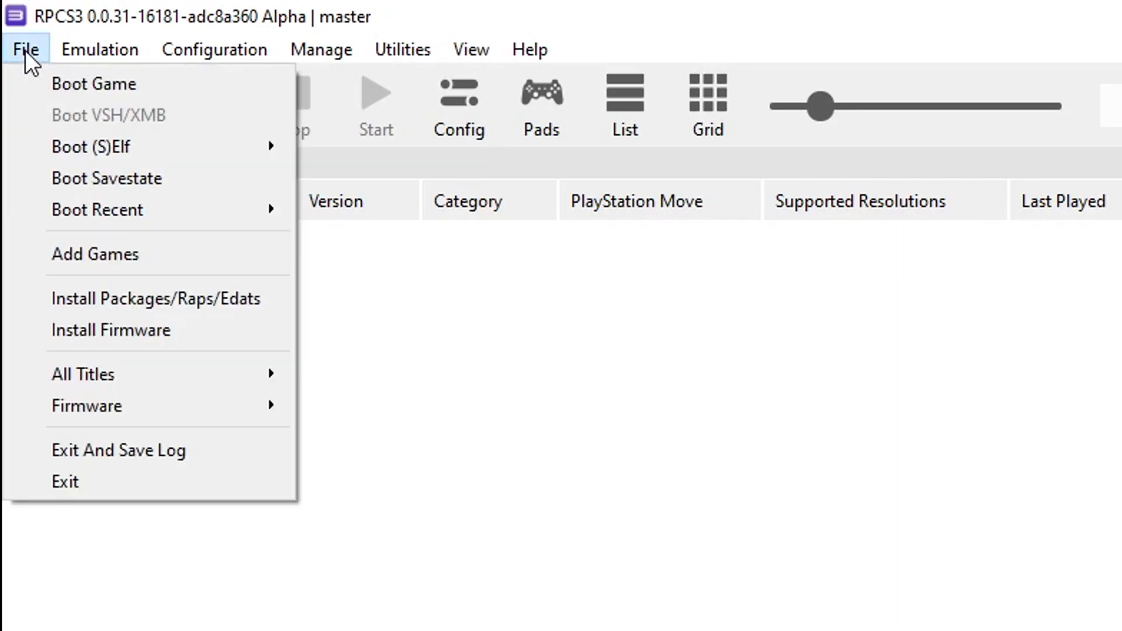
{"action": "left_click", "coordinate": [129, 339]}
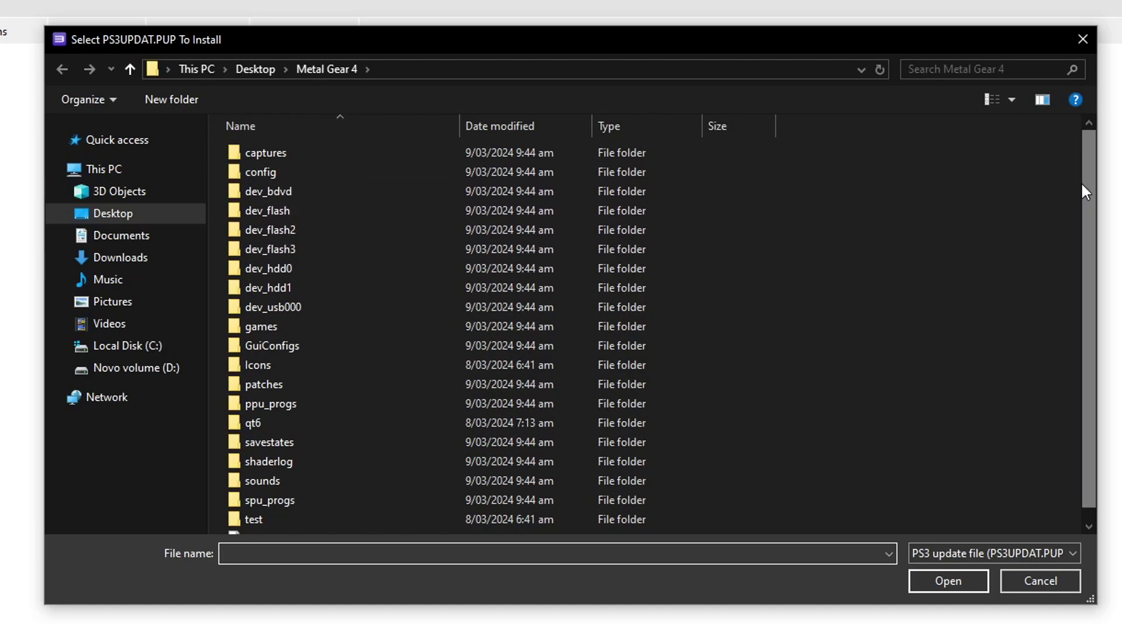
{"action": "left_click_drag", "start_coordinate": [1082, 181], "coordinate": [1091, 213]}
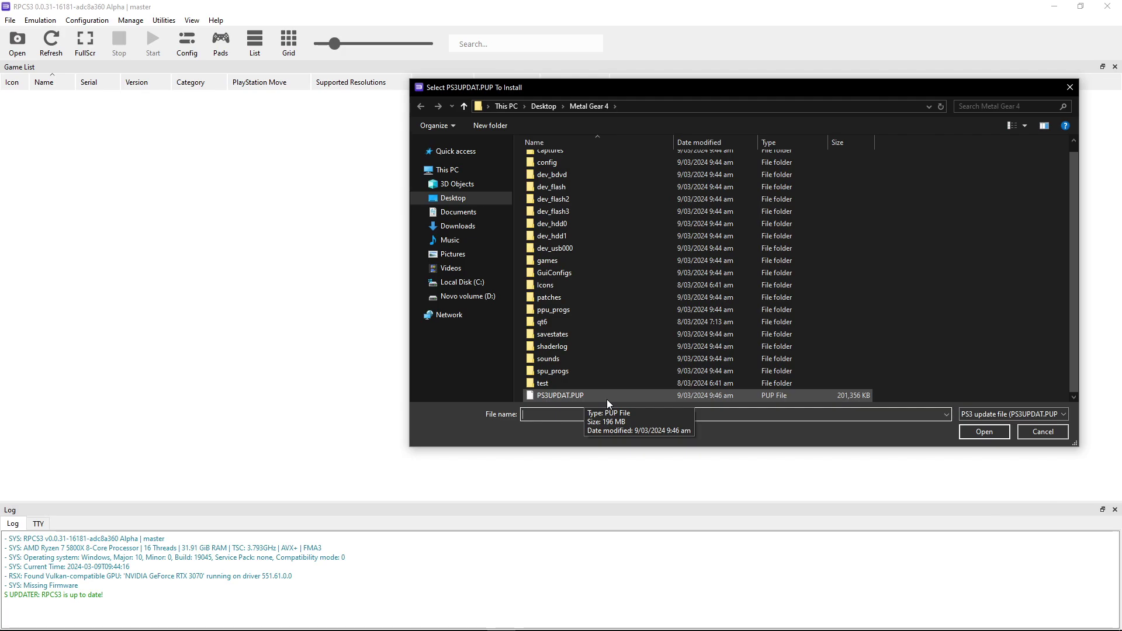
{"action": "double_click", "coordinate": [606, 396]}
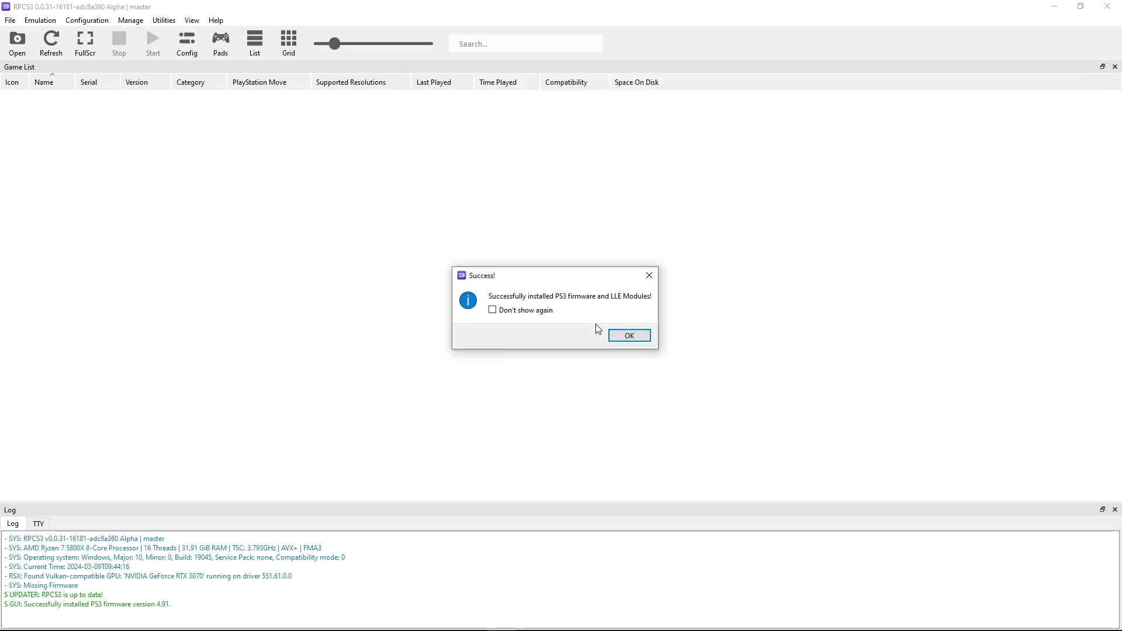
{"action": "left_click", "coordinate": [517, 315]}
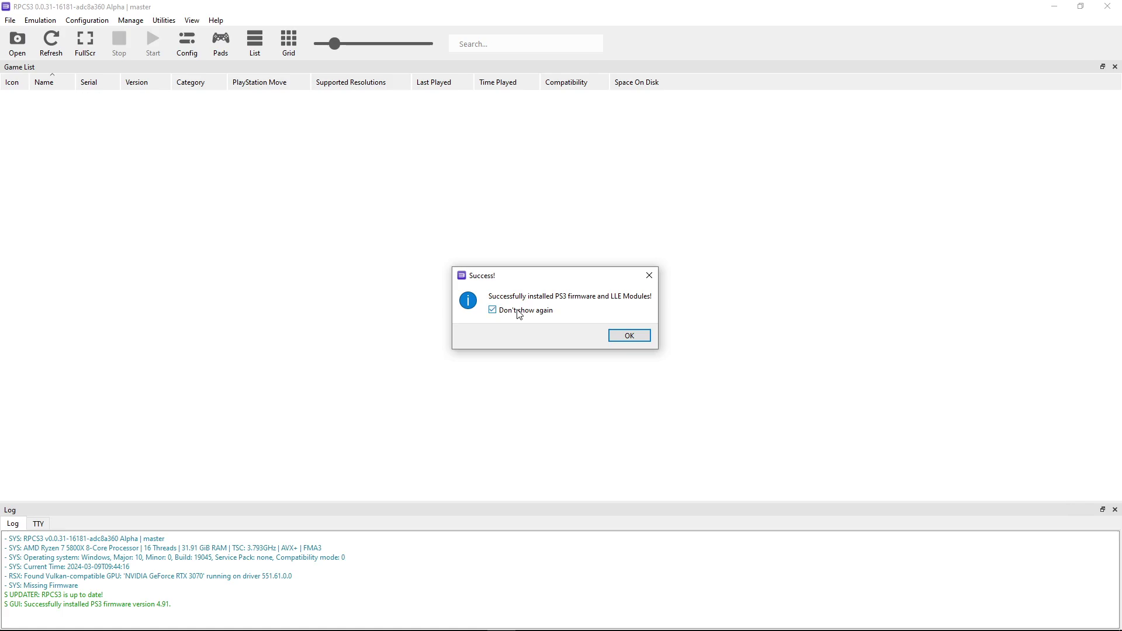
{"action": "left_click", "coordinate": [630, 336]}
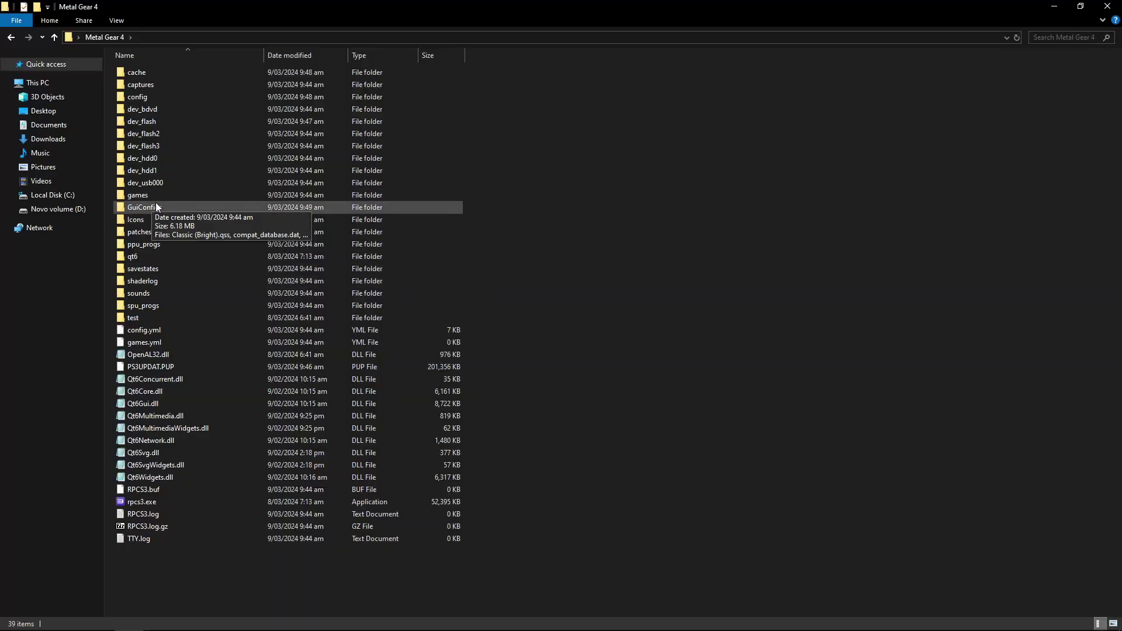
Step: Paste the MGS4 PKG and RAP files into the games folder and return to RPCS3
{"action": "left_click", "coordinate": [135, 197]}
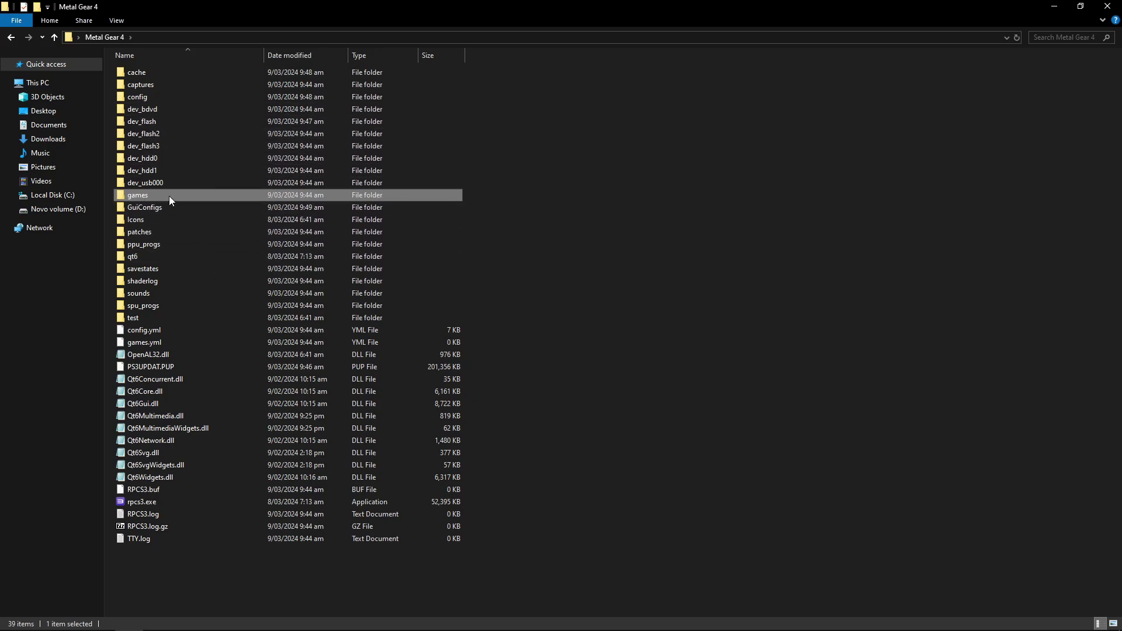
{"action": "double_click", "coordinate": [151, 195]}
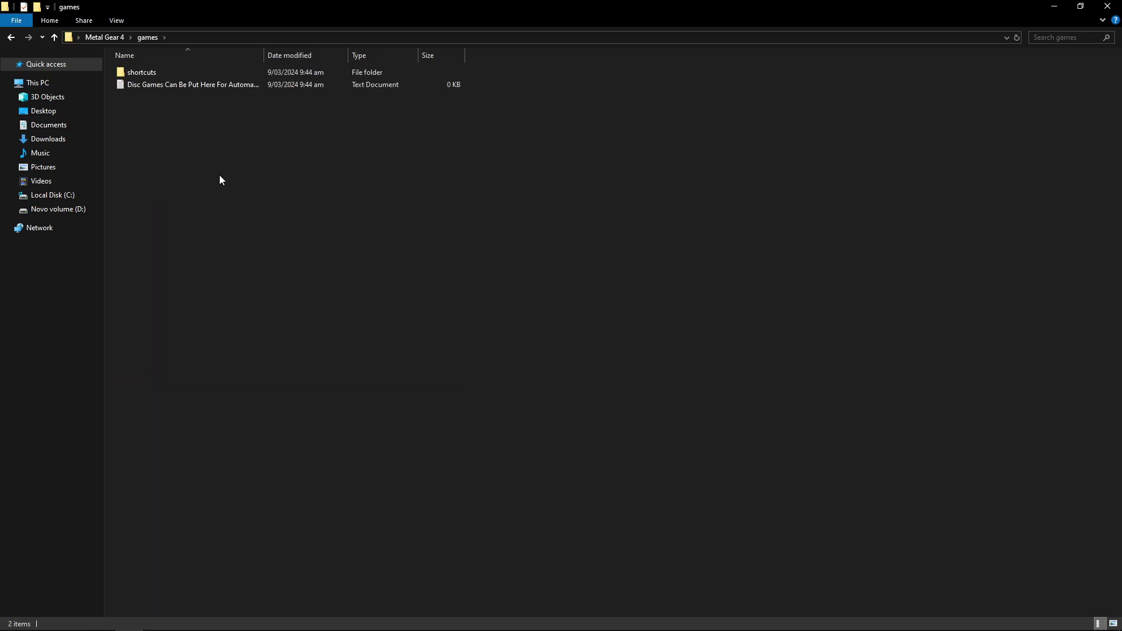
{"action": "key", "text": "ctrl+v"}
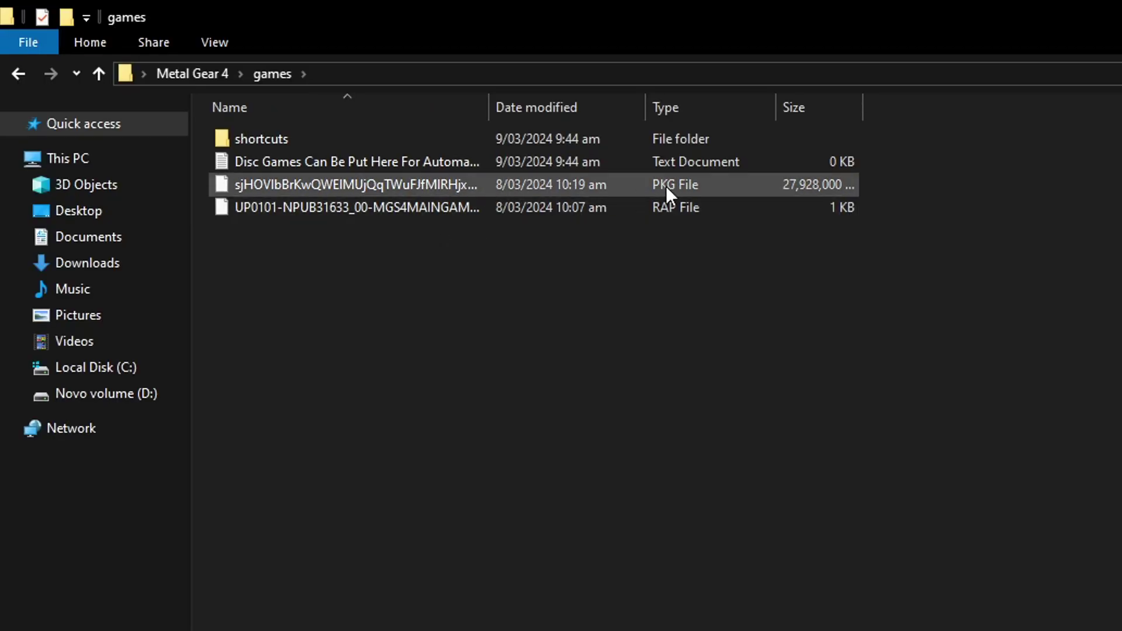
{"action": "left_click", "coordinate": [670, 185]}
{"action": "left_click", "coordinate": [665, 209], "text": "shift"}
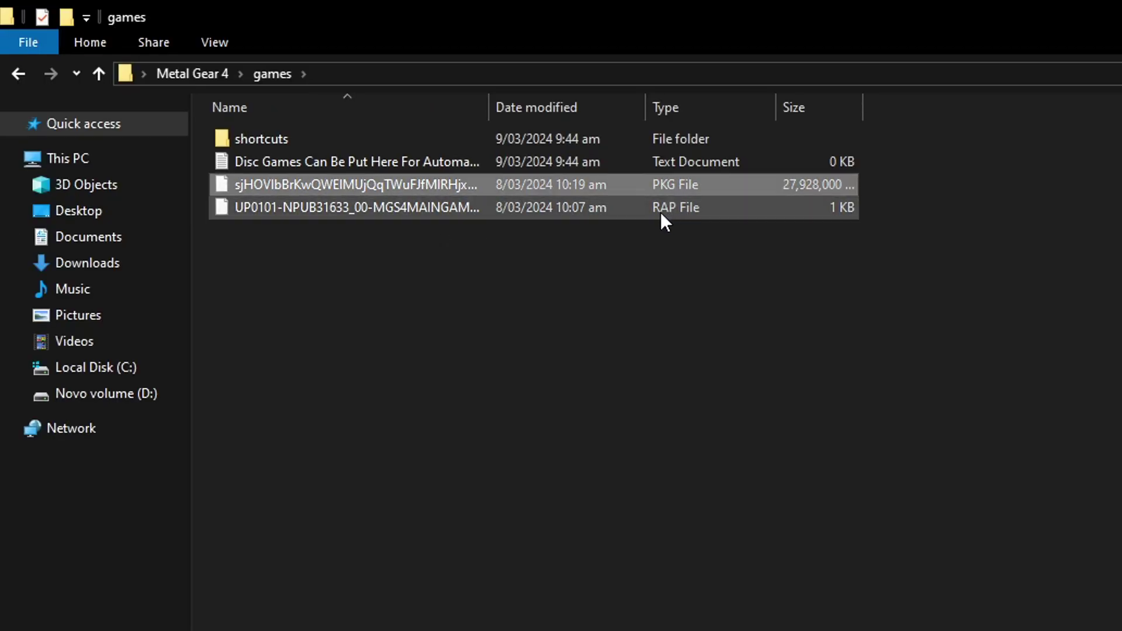
{"action": "left_click", "coordinate": [437, 335]}
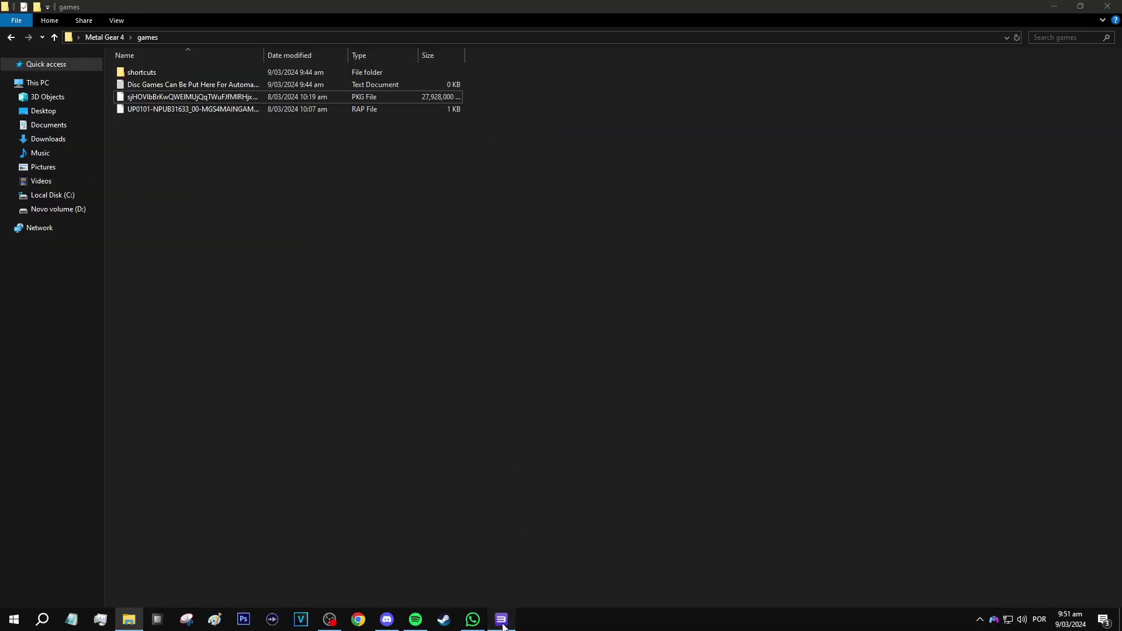
{"action": "left_click", "coordinate": [501, 619]}
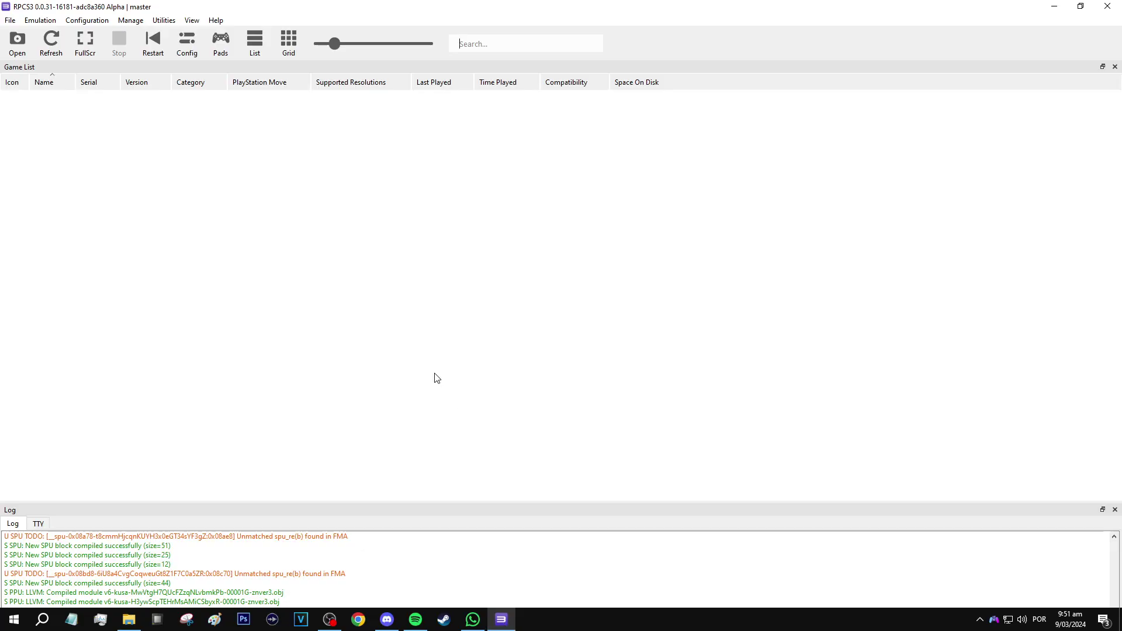
Step: Install the MGS4 PKG and RAP files from the games folder, then widen the Name column
{"action": "left_click", "coordinate": [16, 34]}
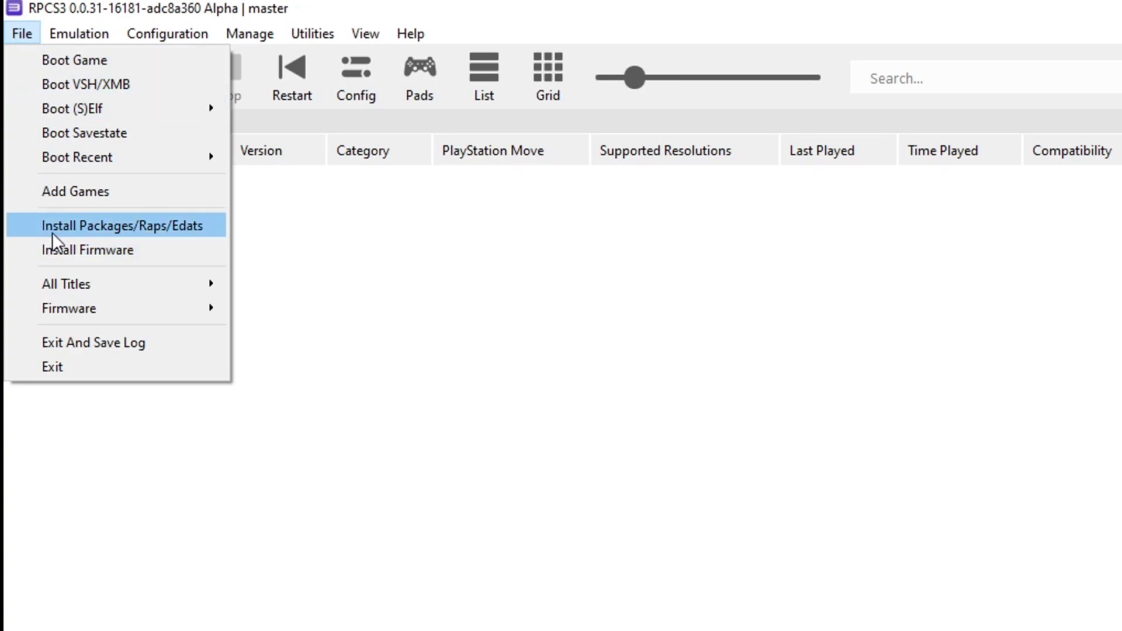
{"action": "left_click", "coordinate": [125, 233]}
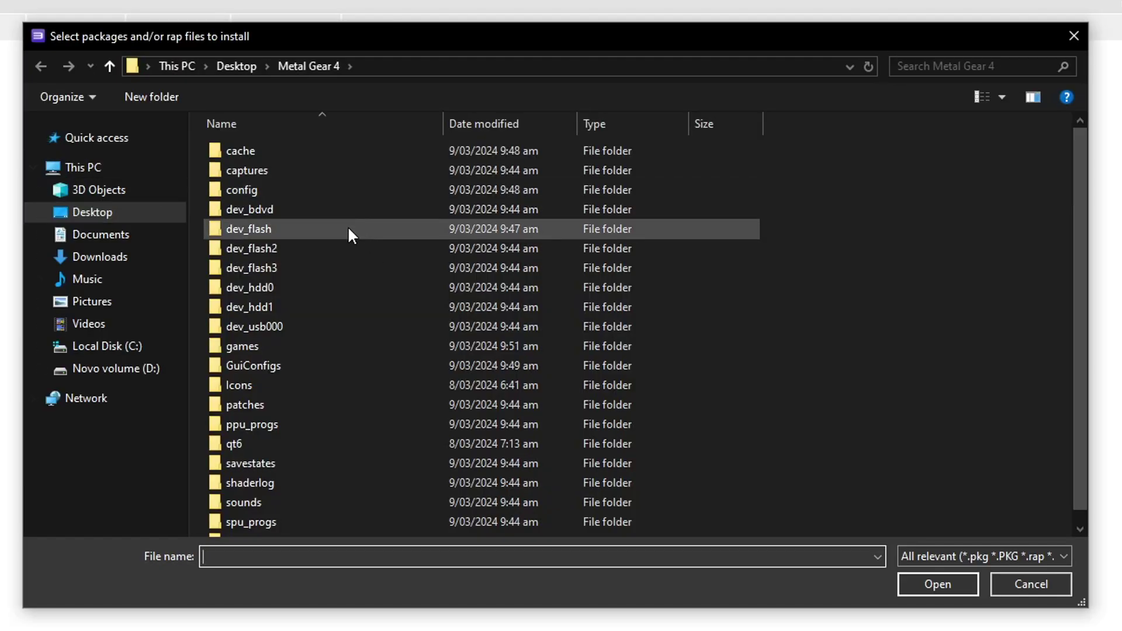
{"action": "double_click", "coordinate": [251, 348]}
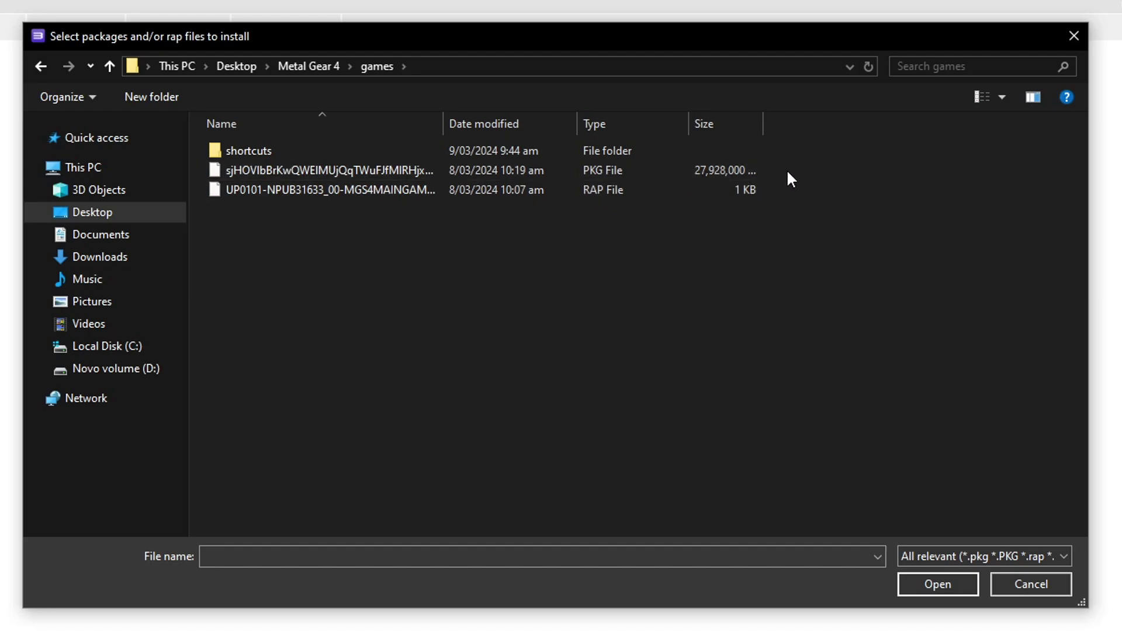
{"action": "left_click_drag", "start_coordinate": [795, 171], "coordinate": [732, 191]}
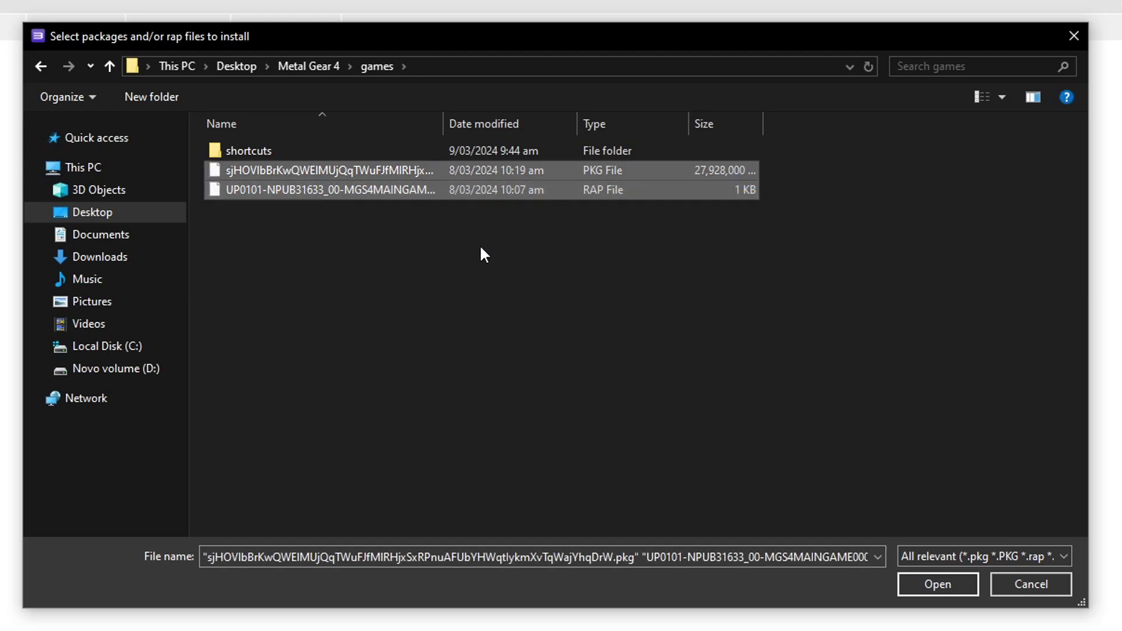
{"action": "left_click", "coordinate": [931, 586]}
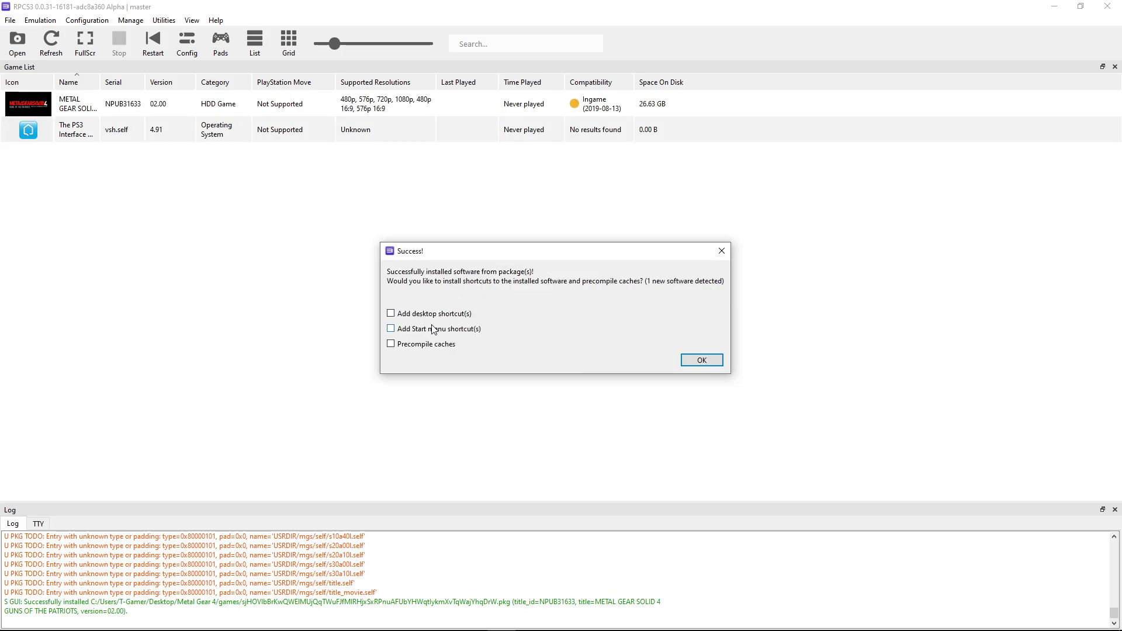
{"action": "left_click", "coordinate": [701, 361]}
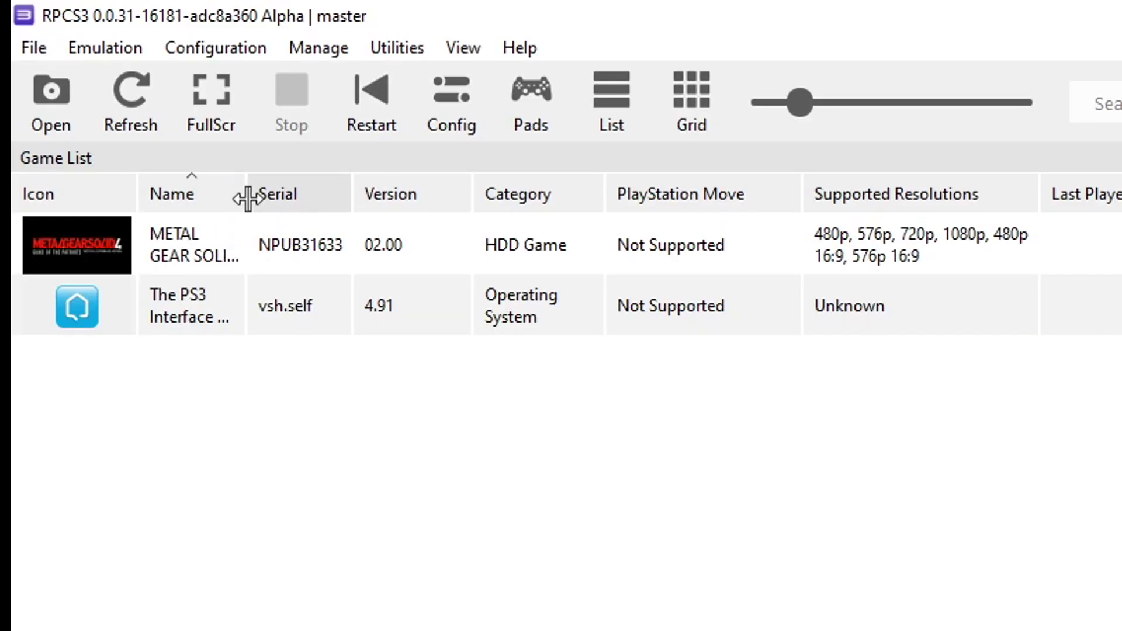
{"action": "left_click_drag", "start_coordinate": [246, 195], "coordinate": [365, 199]}
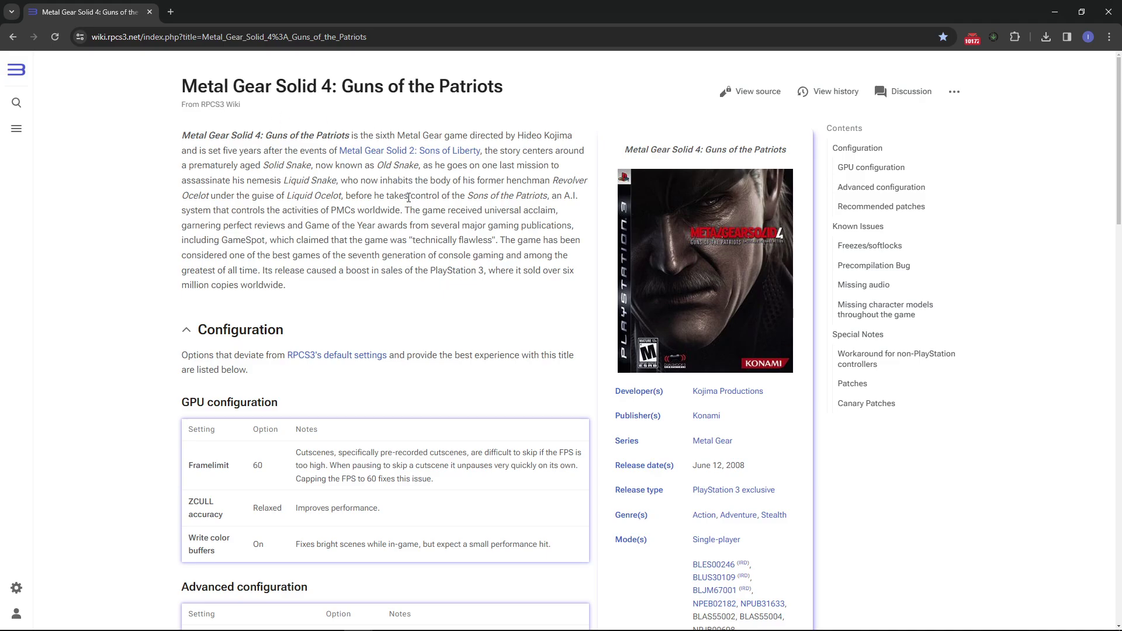
Step: Expand the Canary Patches listing and select its text starting at 'Anchors:'
{"action": "scroll", "coordinate": [392, 264], "scroll_direction": "down", "scroll_amount": 7}
{"action": "scroll", "coordinate": [392, 264], "scroll_direction": "down", "scroll_amount": 18}
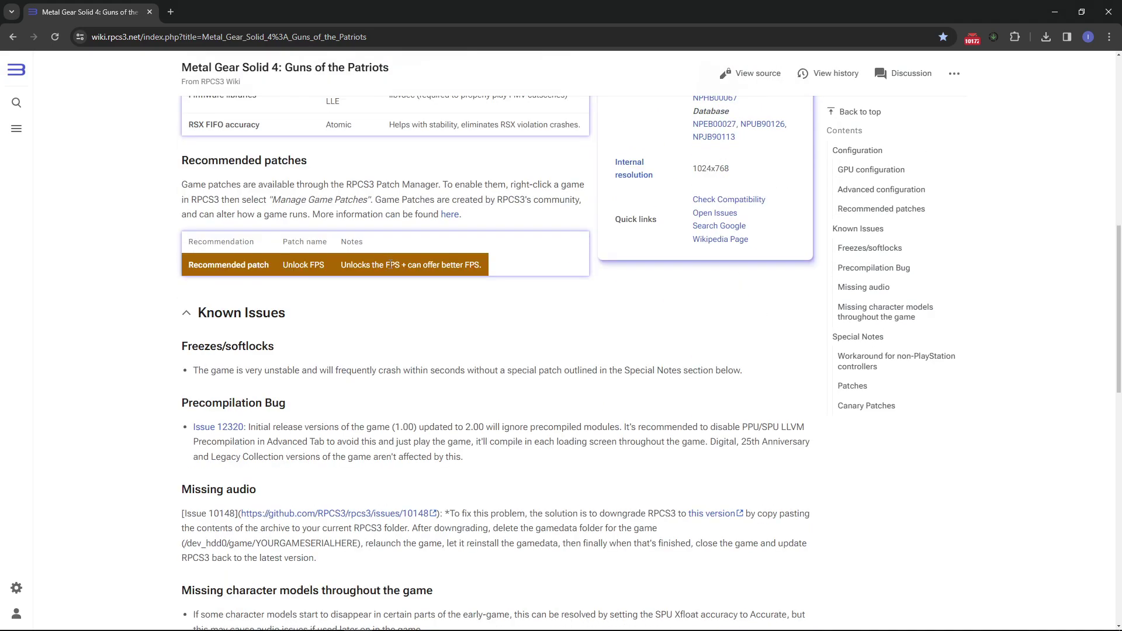
{"action": "scroll", "coordinate": [395, 290], "scroll_direction": "down", "scroll_amount": 2}
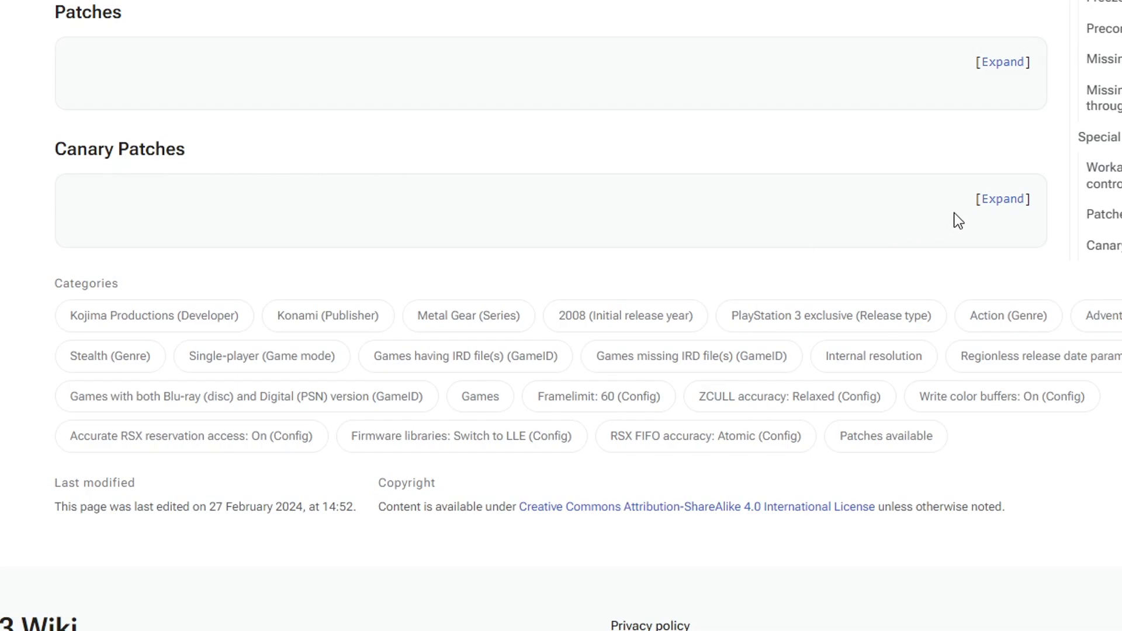
{"action": "left_click", "coordinate": [1001, 201]}
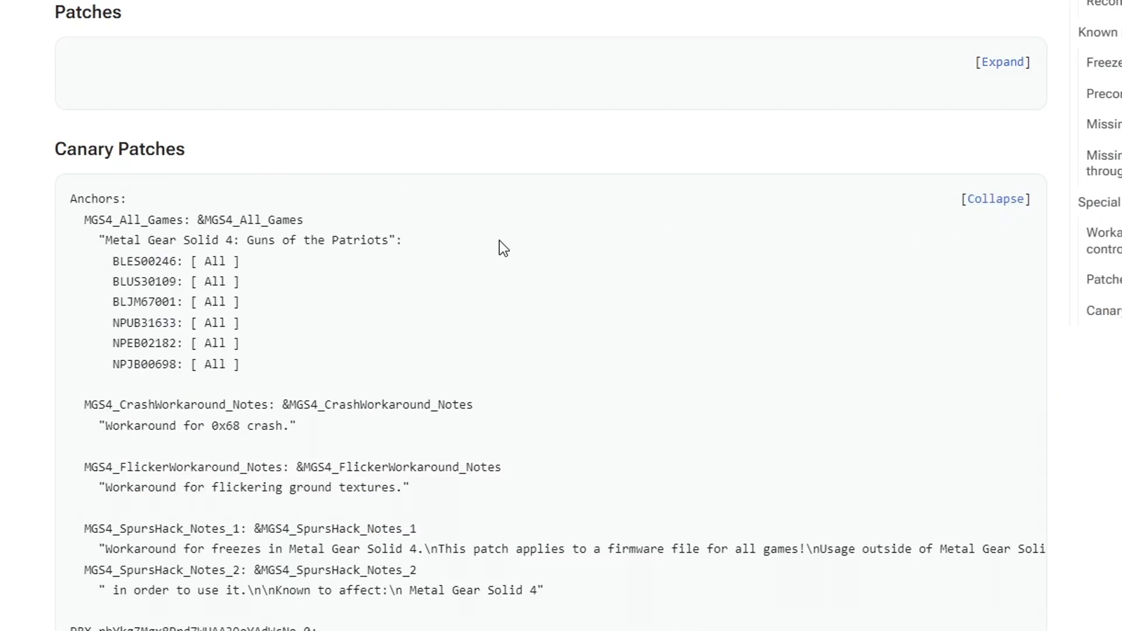
{"action": "scroll", "coordinate": [506, 374], "scroll_direction": "up", "scroll_amount": 2}
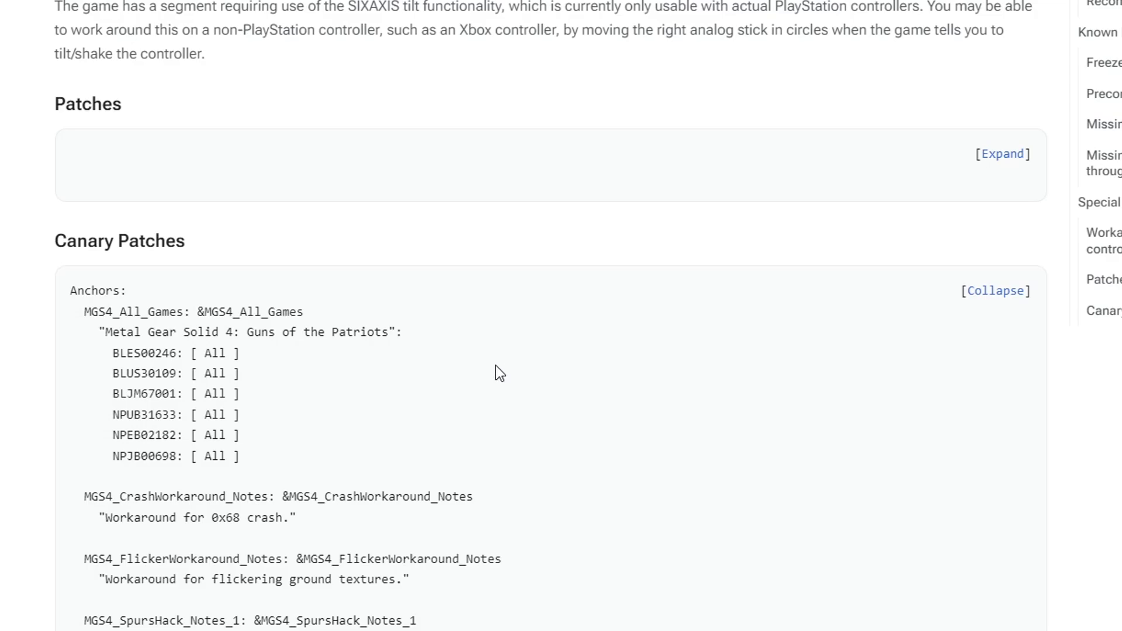
{"action": "scroll", "coordinate": [495, 367], "scroll_direction": "down", "scroll_amount": 15}
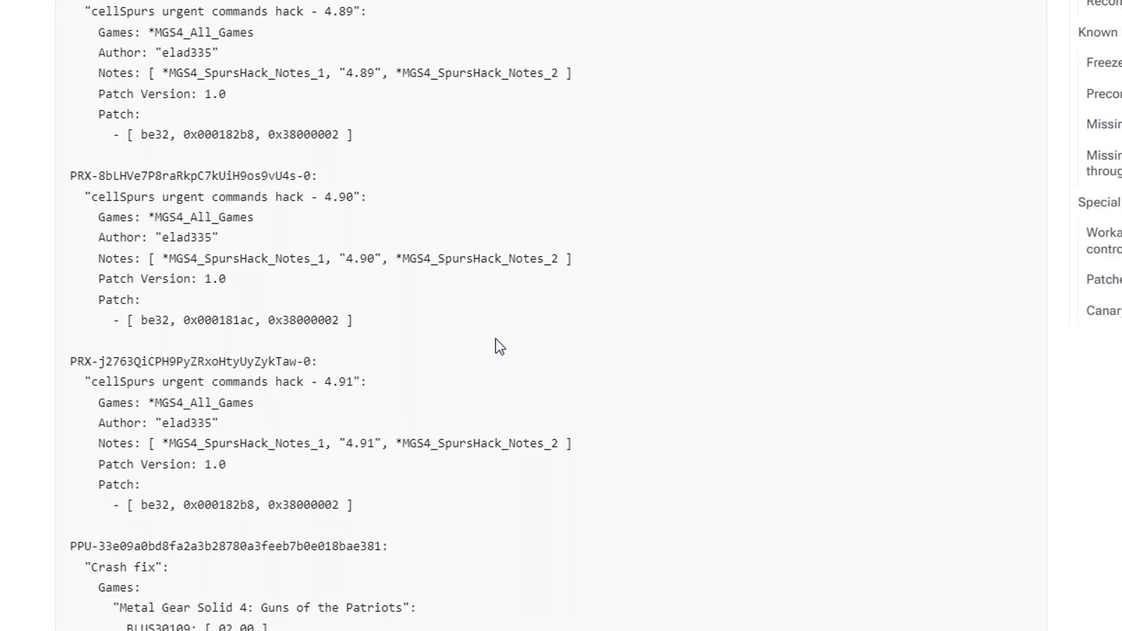
{"action": "scroll", "coordinate": [495, 339], "scroll_direction": "down", "scroll_amount": 15}
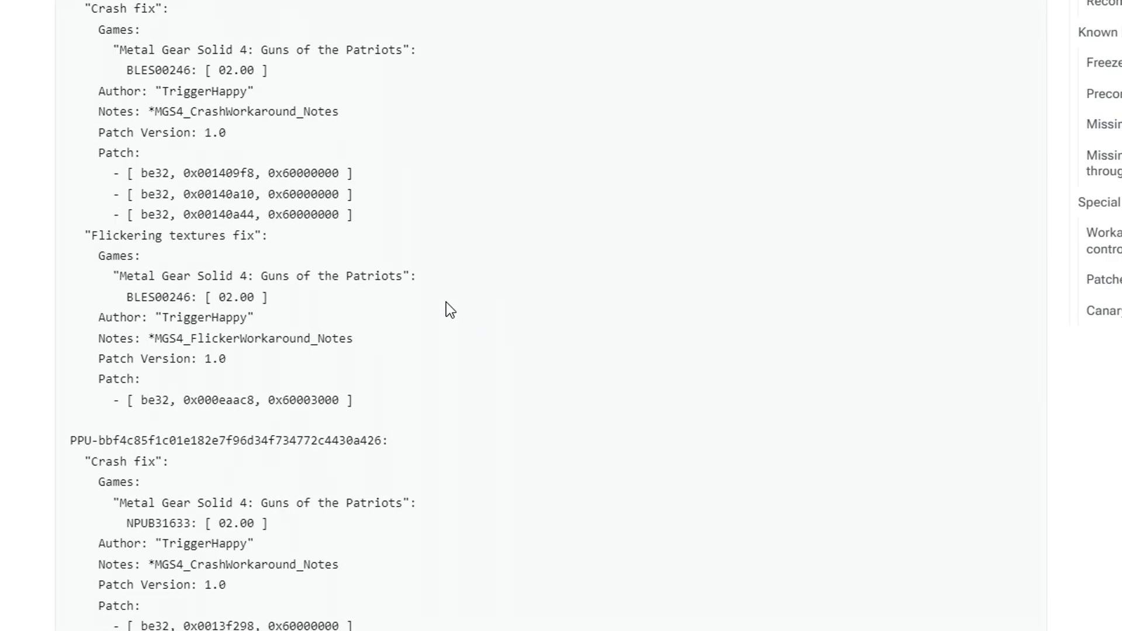
{"action": "scroll", "coordinate": [446, 302], "scroll_direction": "down", "scroll_amount": 15}
{"action": "scroll", "coordinate": [386, 275], "scroll_direction": "up", "scroll_amount": 2}
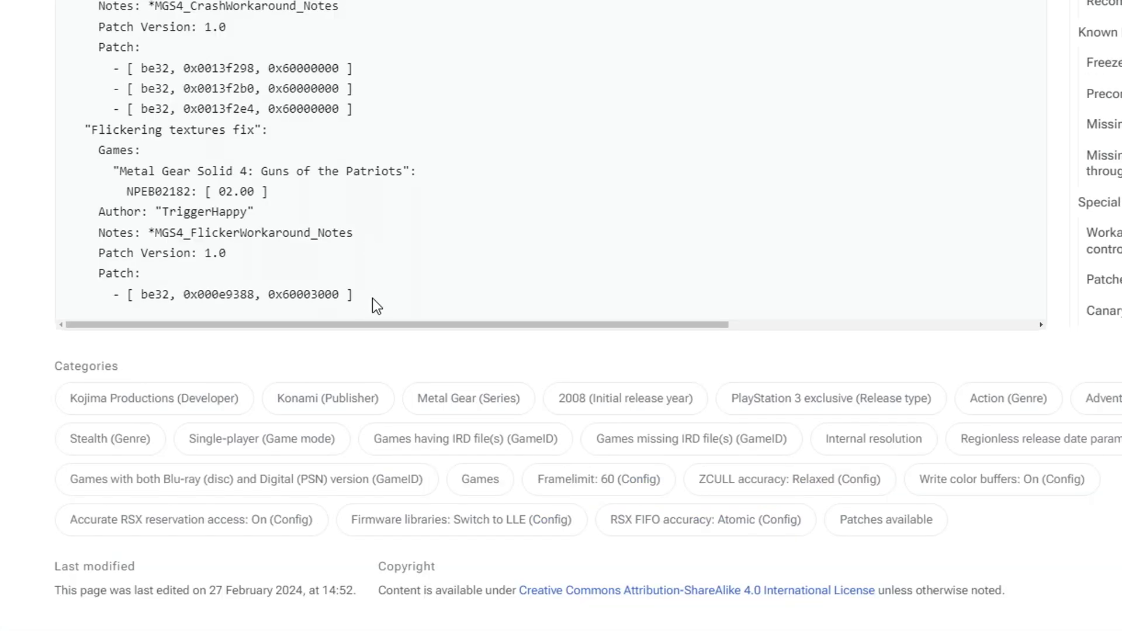
{"action": "mouse_move", "coordinate": [356, 297]}
{"action": "left_mouse_down"}
{"action": "mouse_move", "coordinate": [250, 297]}
{"action": "mouse_move", "coordinate": [93, 274]}
{"action": "mouse_move", "coordinate": [97, 3]}
{"action": "mouse_move", "coordinate": [96, 81]}
{"action": "left_mouse_up"}
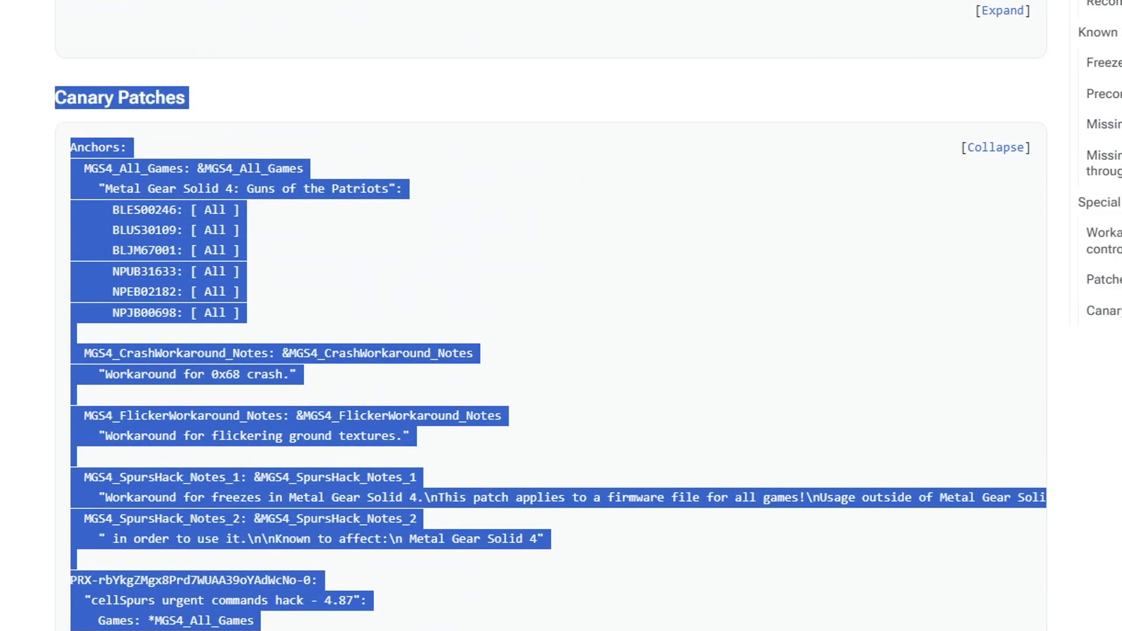
{"action": "mouse_move", "coordinate": [96, 30]}
{"action": "left_mouse_down"}
{"action": "mouse_move", "coordinate": [92, 140]}
{"action": "mouse_move", "coordinate": [74, 149]}
{"action": "left_mouse_up"}
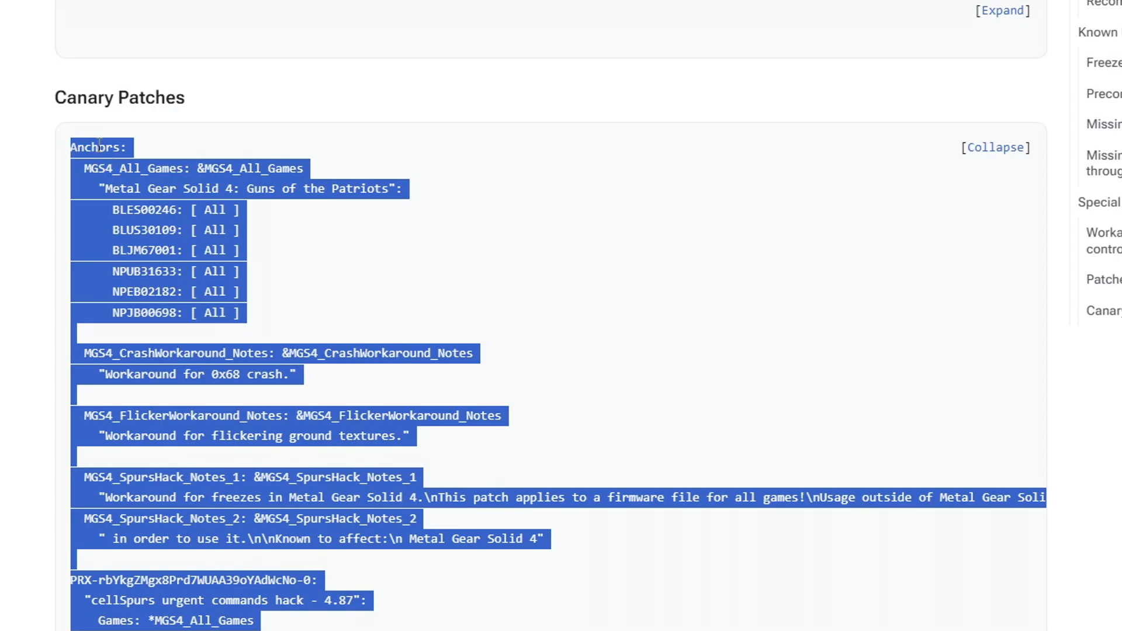
Step: Copy the selected patches text and switch to the Metal Gear 4 folder
{"action": "right_click", "coordinate": [187, 232]}
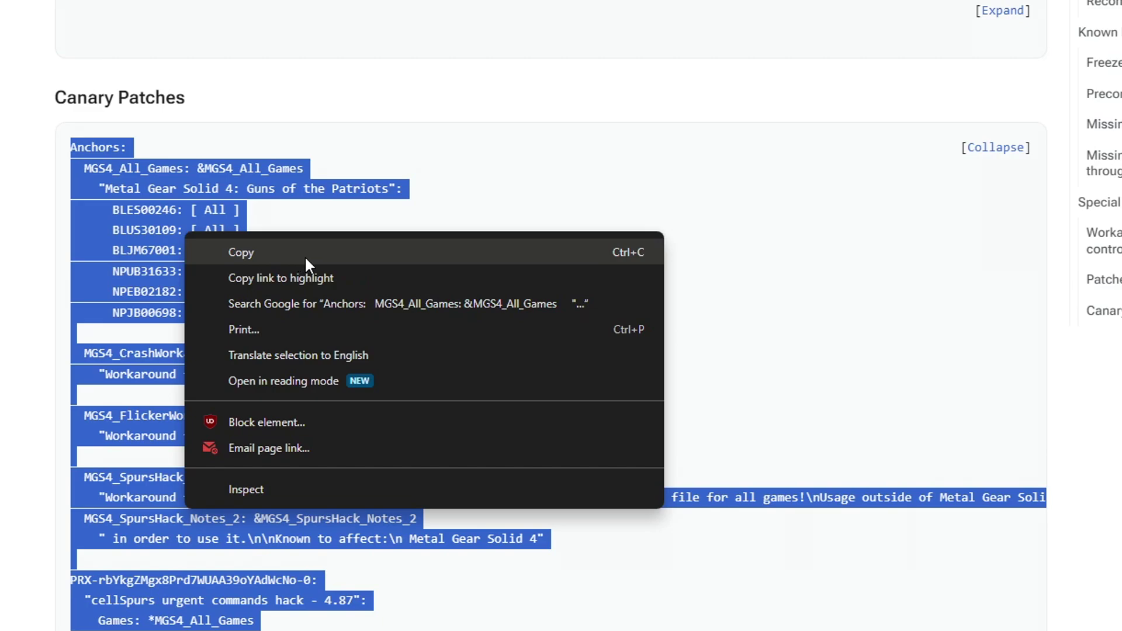
{"action": "left_click", "coordinate": [362, 253]}
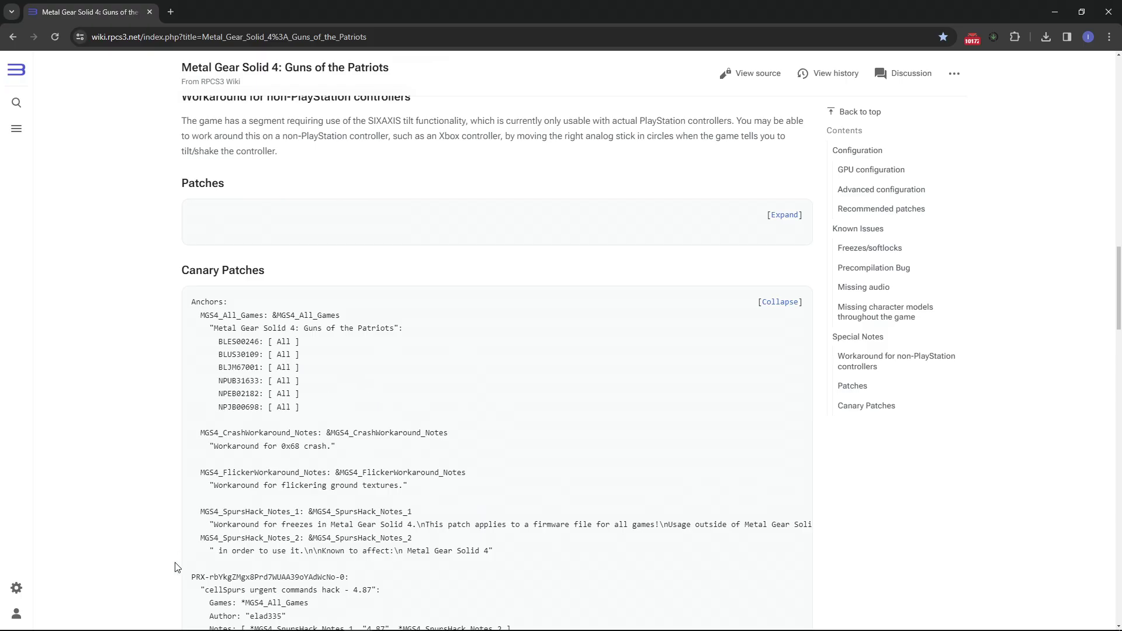
{"action": "left_click", "coordinate": [128, 618]}
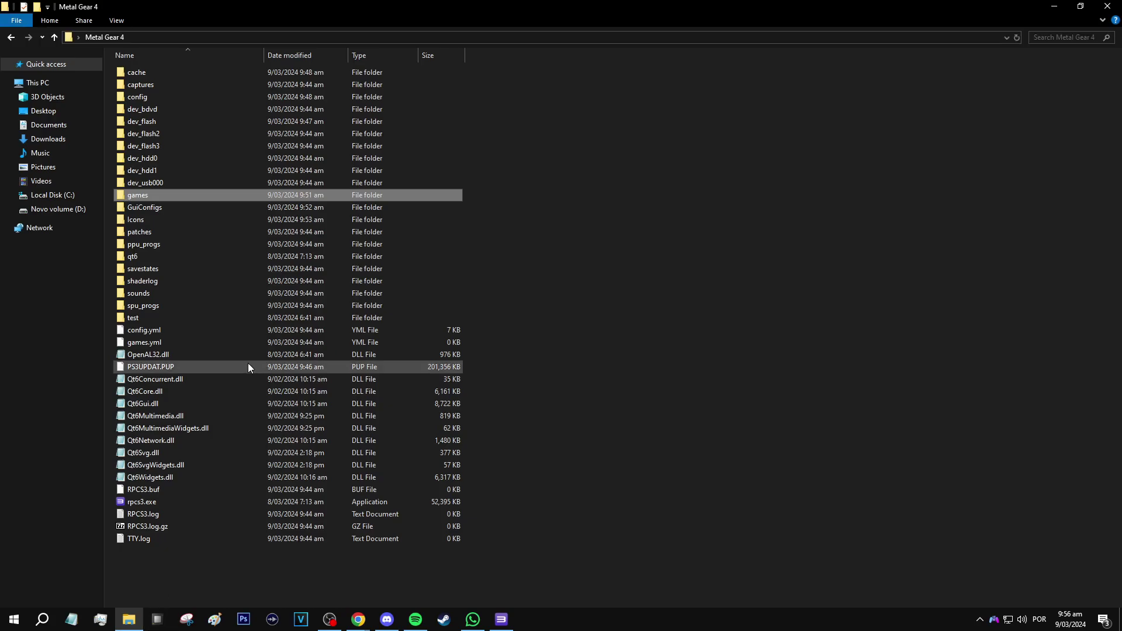
Step: Open the patches folder and create a new text document in it
{"action": "left_click", "coordinate": [139, 233]}
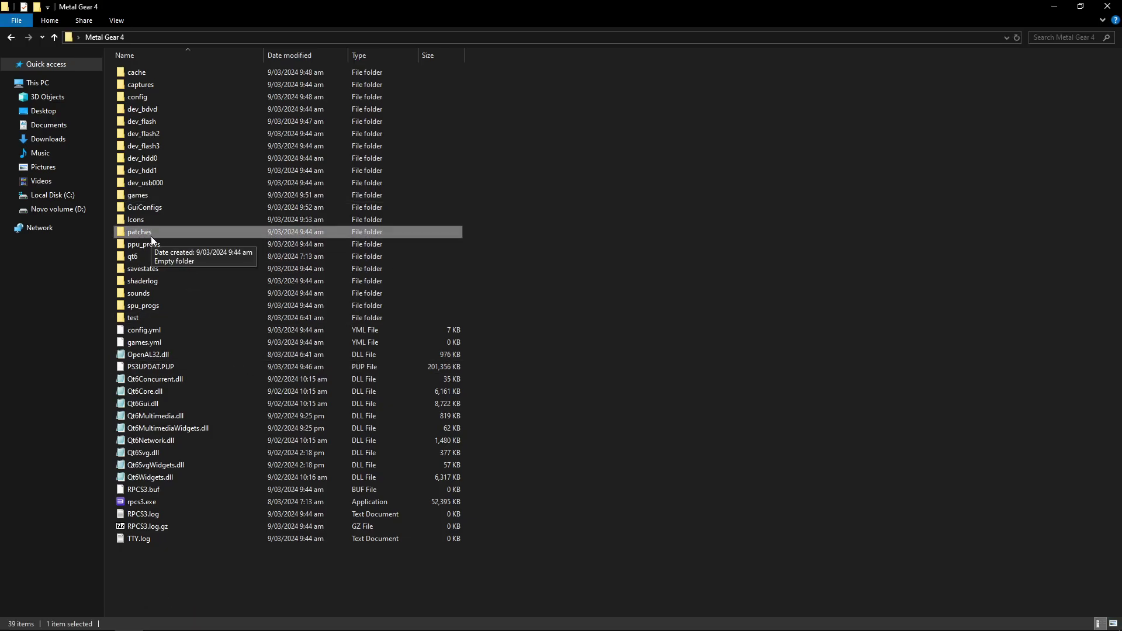
{"action": "double_click", "coordinate": [142, 234]}
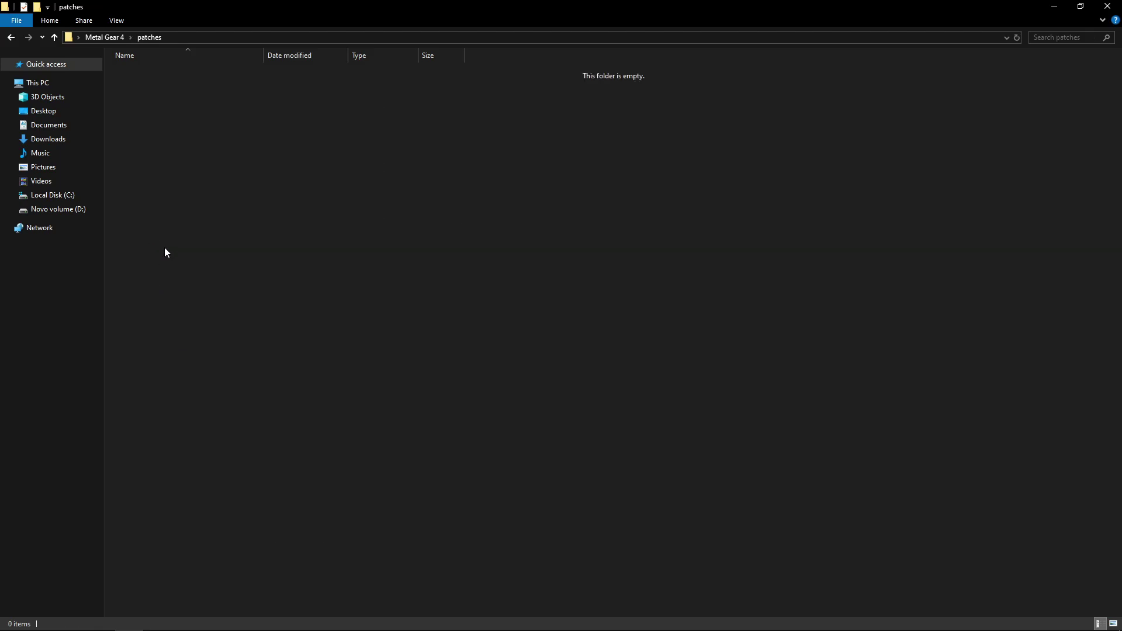
{"action": "right_click", "coordinate": [383, 265]}
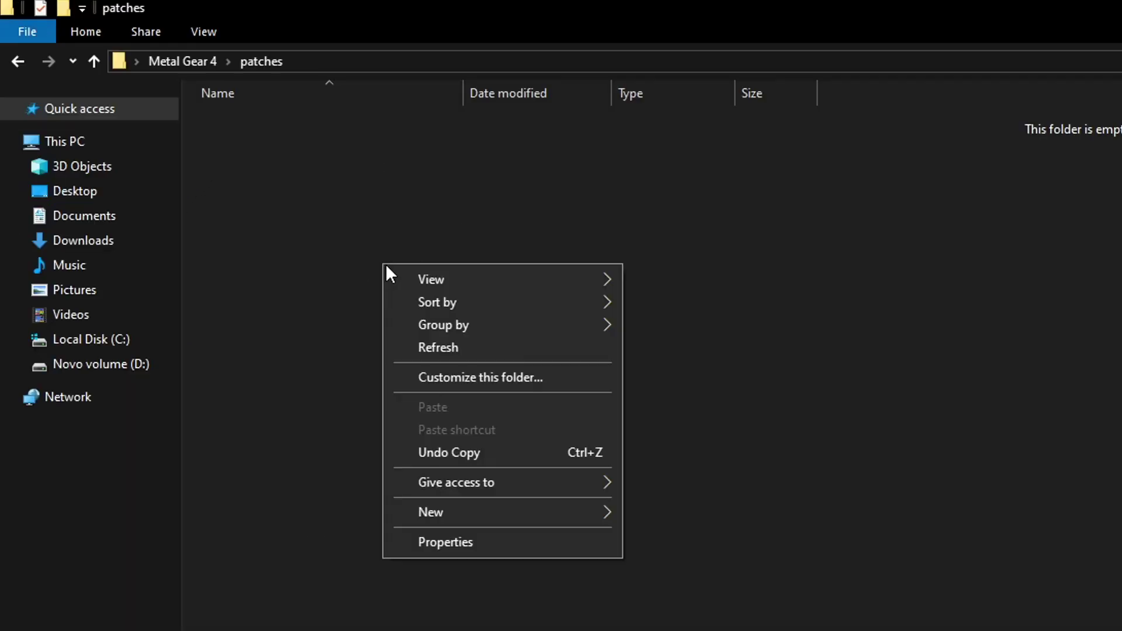
{"action": "mouse_move", "coordinate": [459, 514]}
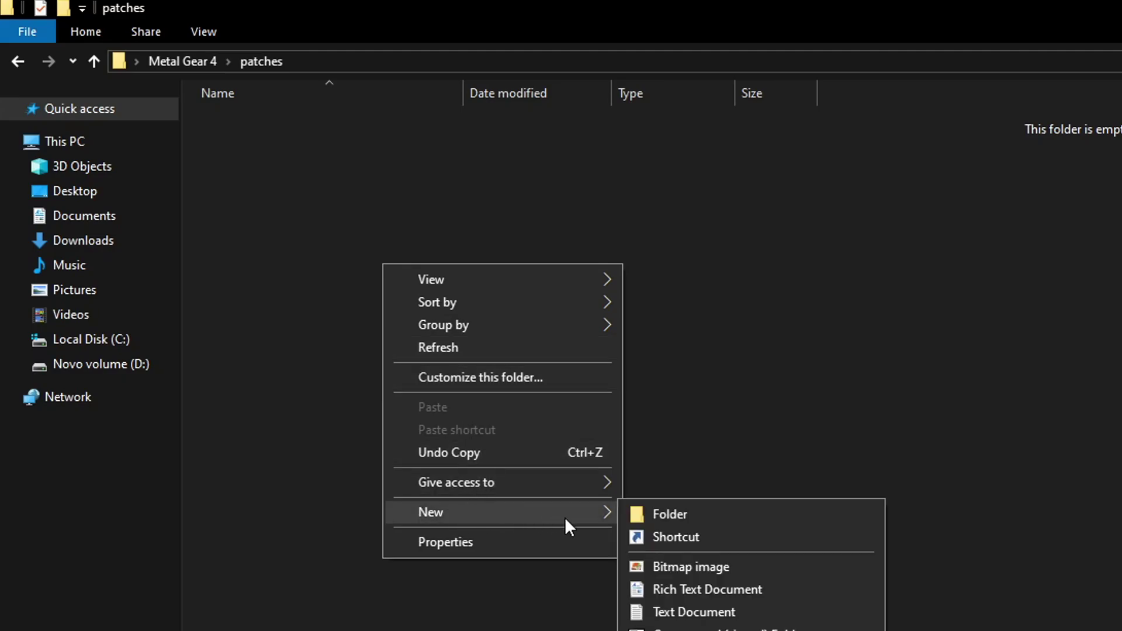
{"action": "left_click", "coordinate": [686, 618]}
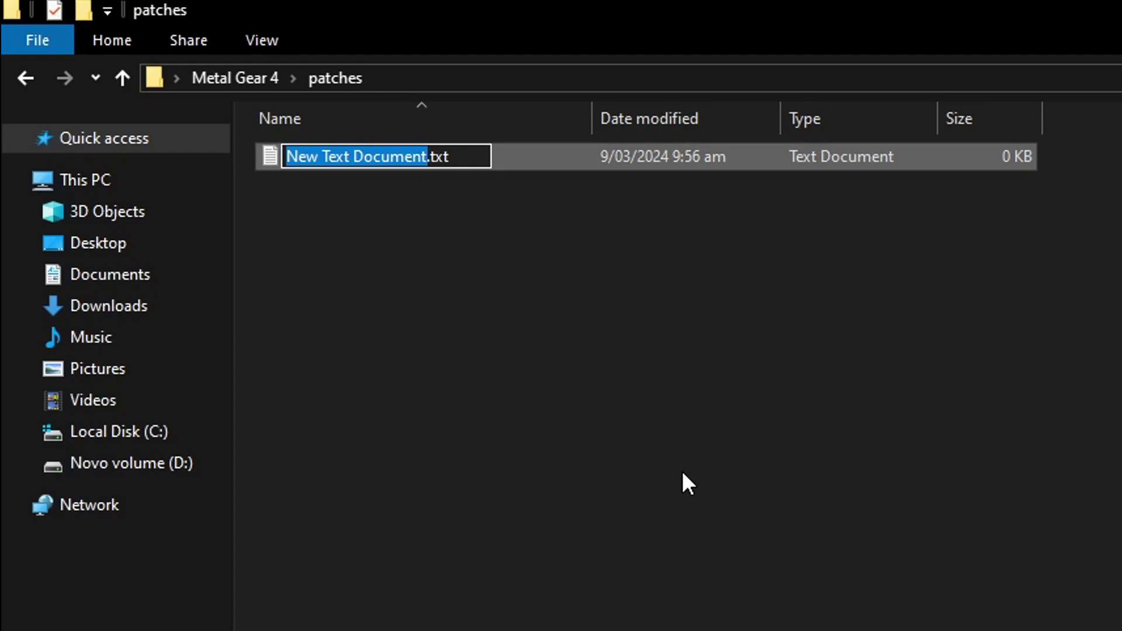
Step: Name the new file imported_patch.txt and open it in Notepad
{"action": "type", "text": "importe"}
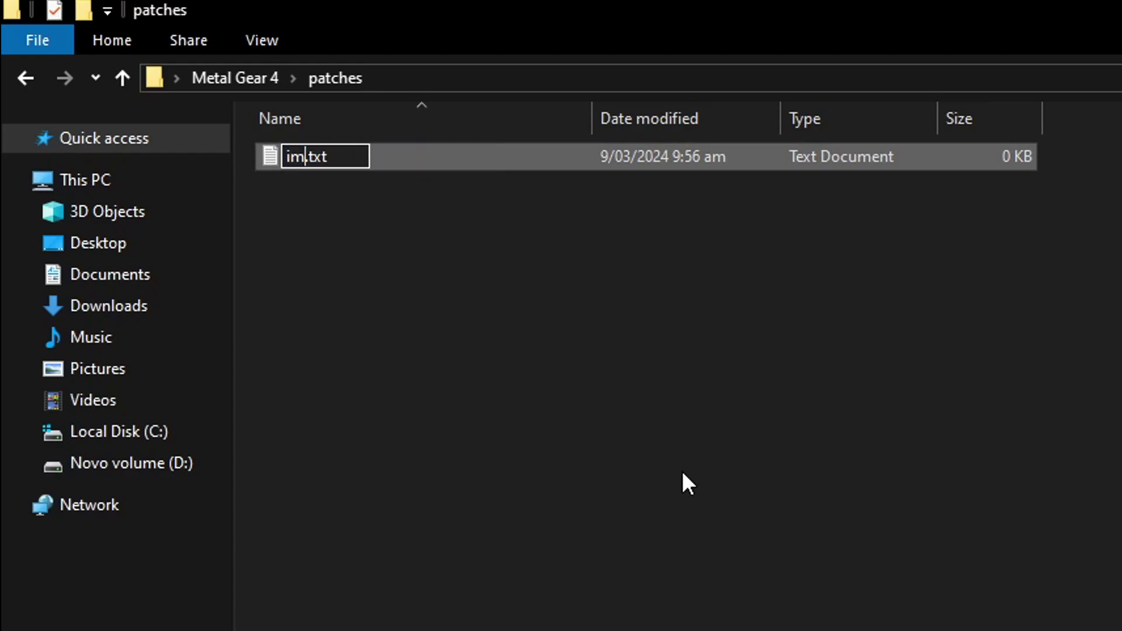
{"action": "type", "text": "d_pa"}
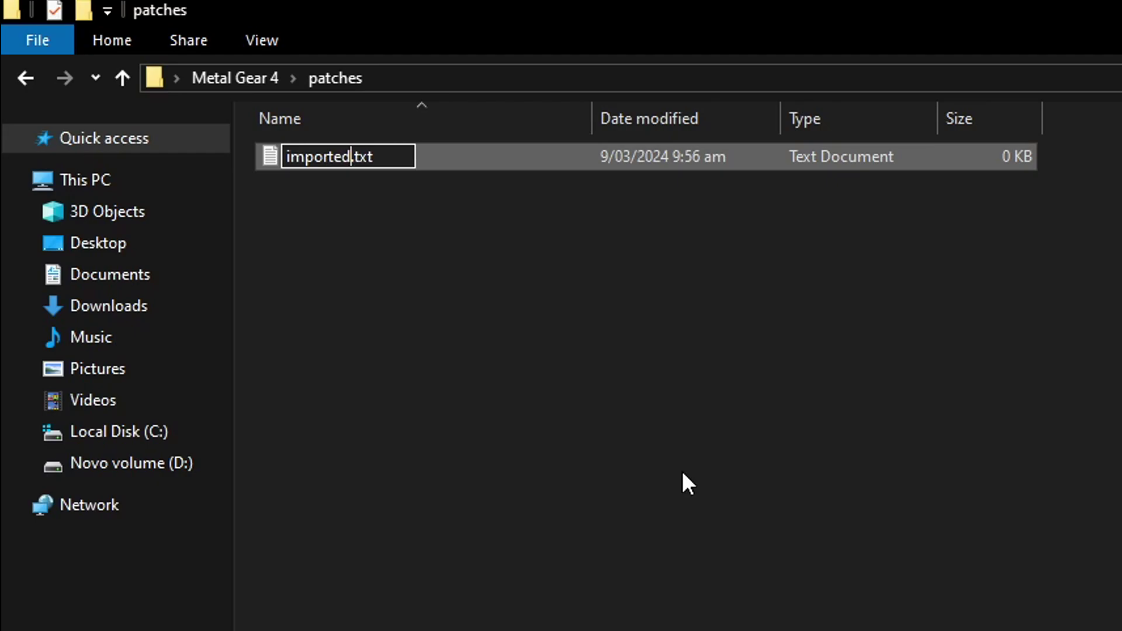
{"action": "type", "text": "tch"}
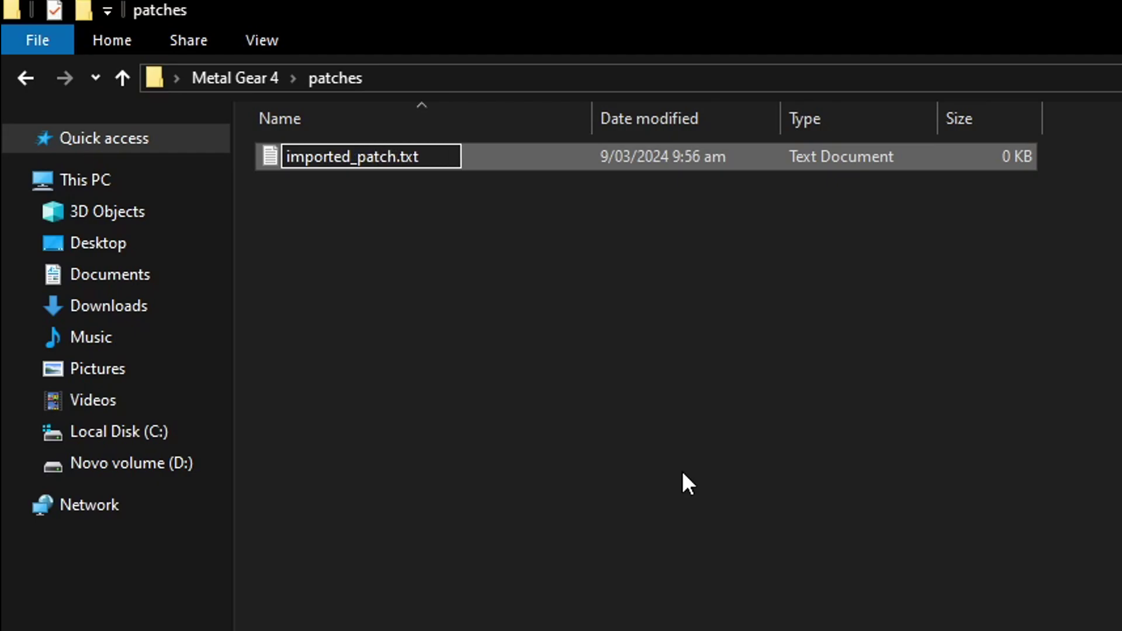
{"action": "left_click", "coordinate": [455, 284]}
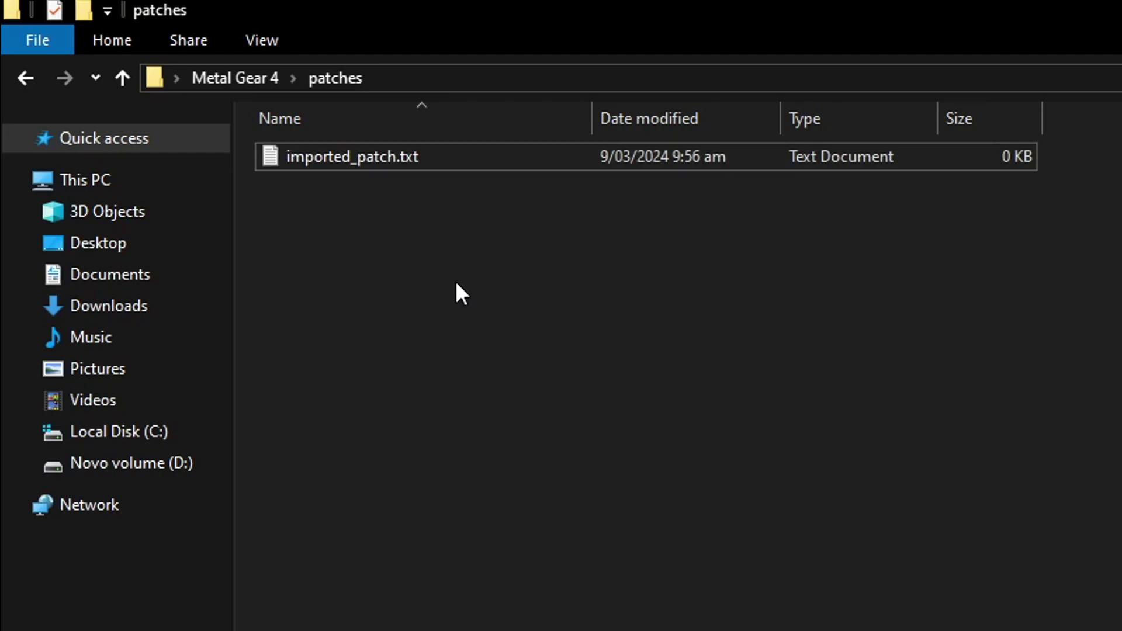
{"action": "double_click", "coordinate": [371, 156]}
Step: Fill imported_patch.txt with 'Version: 1.2', a blank line and the pasted Canary Patches text, then save
{"action": "left_click", "coordinate": [646, 178]}
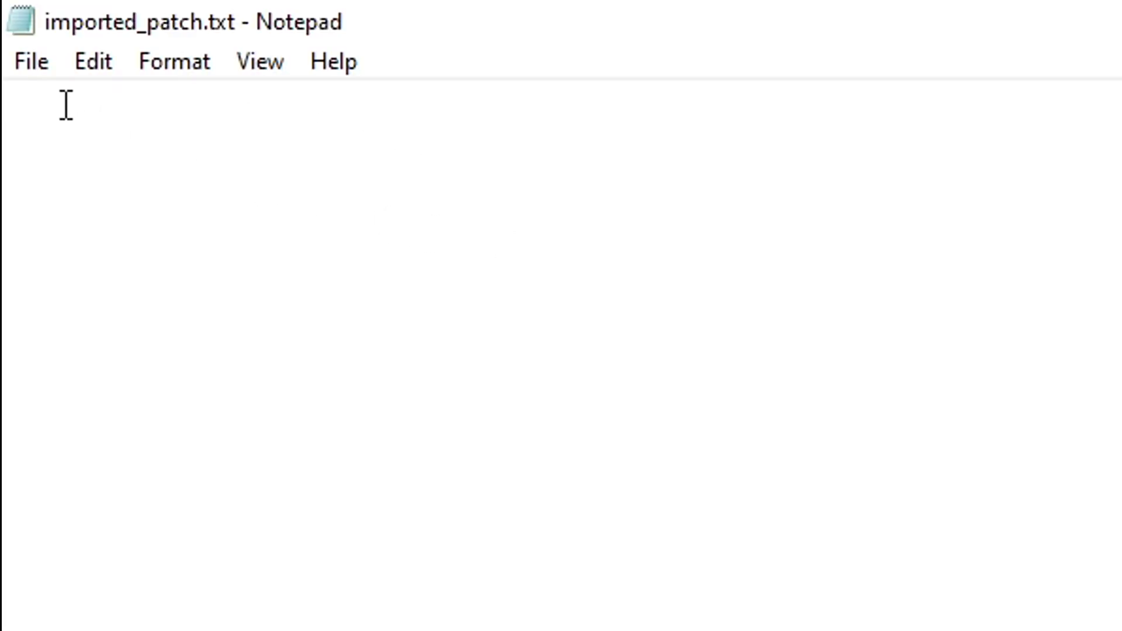
{"action": "type", "text": "Ver"}
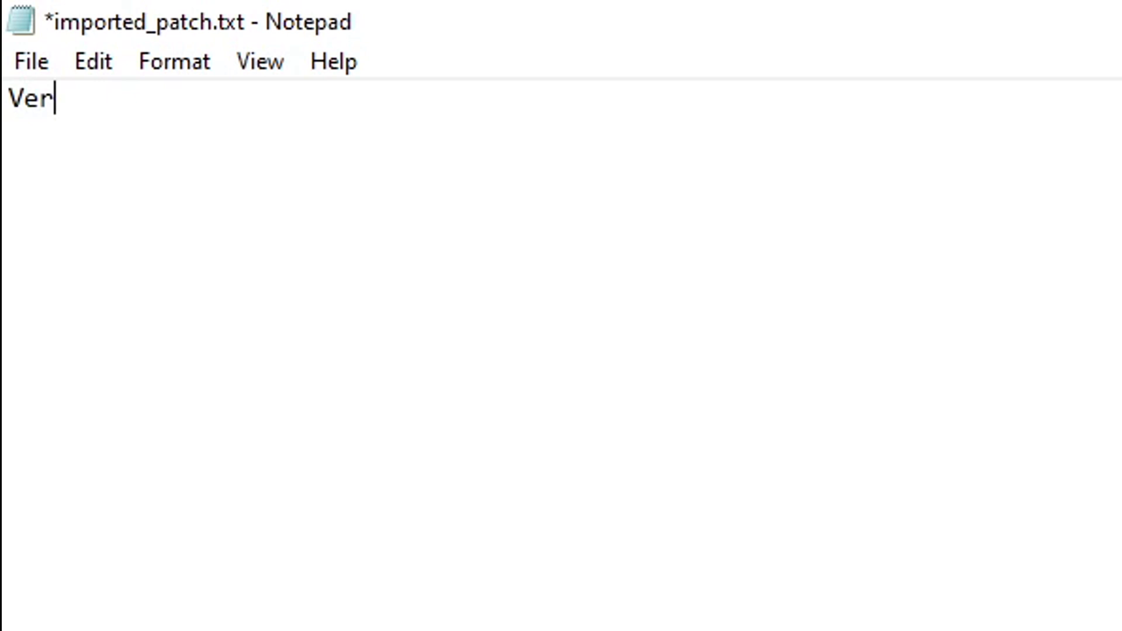
{"action": "type", "text": "sion: "}
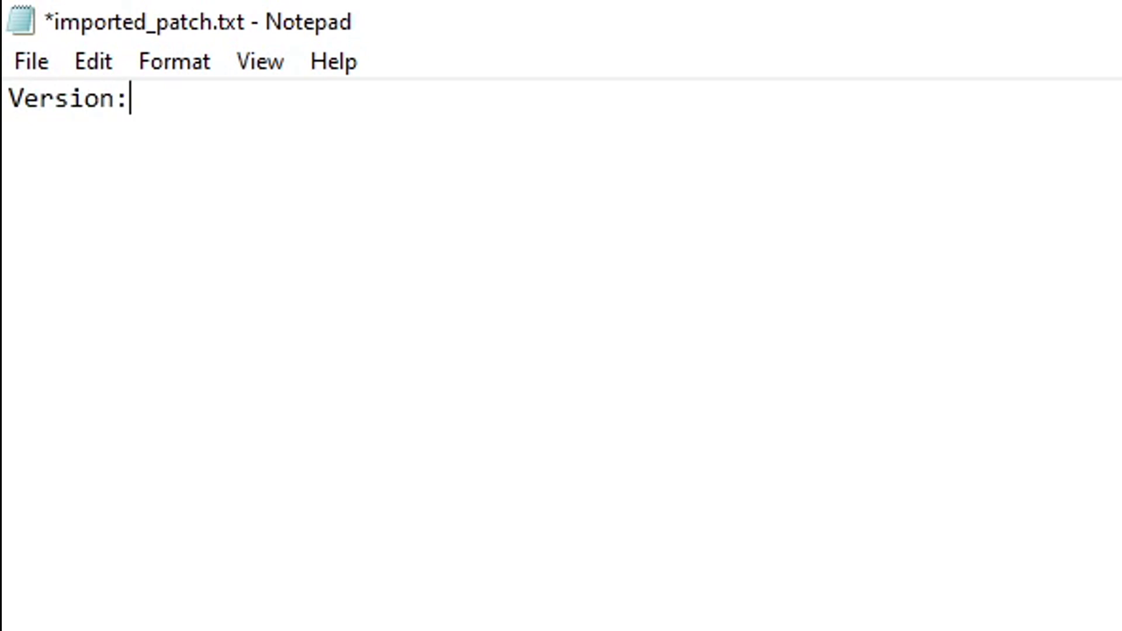
{"action": "type", "text": "1.2"}
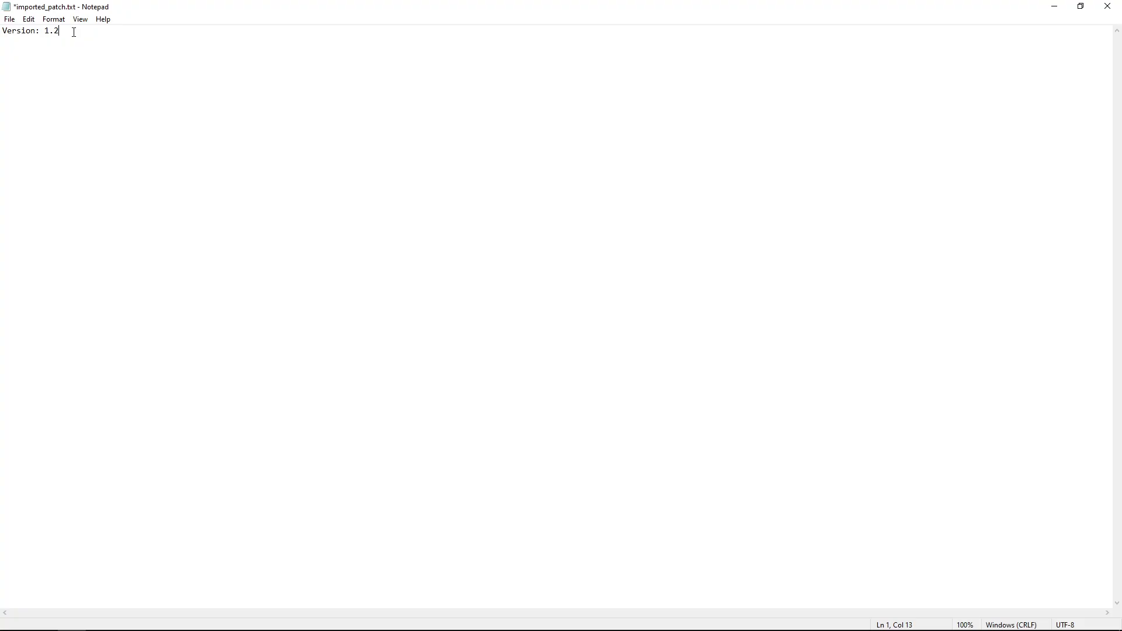
{"action": "key", "text": "Return"}
{"action": "right_click", "coordinate": [20, 55]}
{"action": "left_click", "coordinate": [74, 107]}
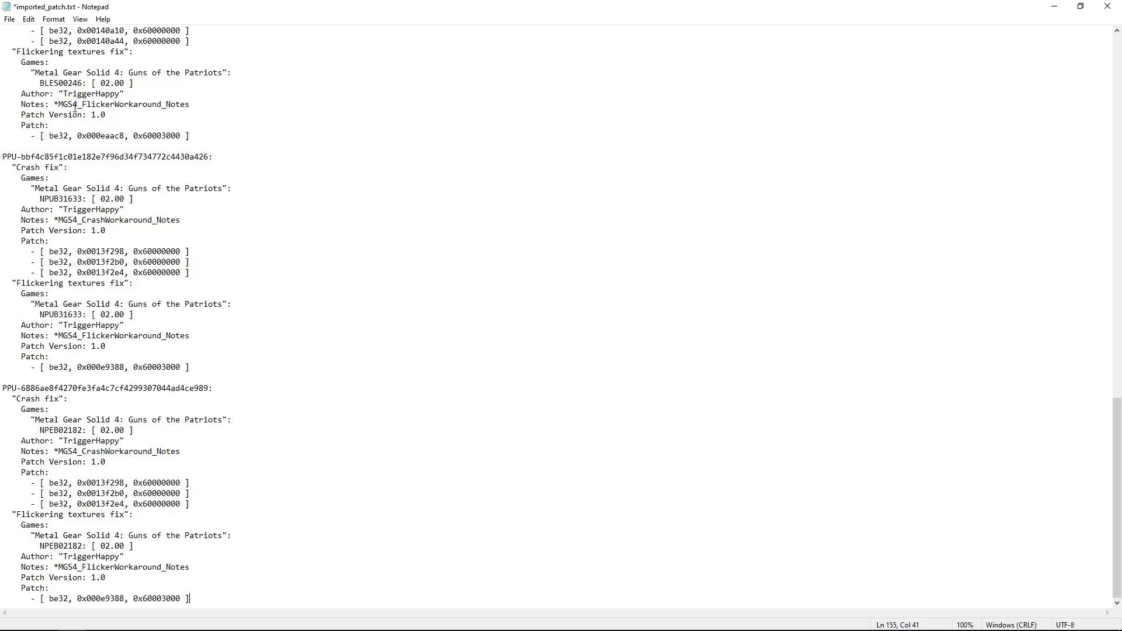
{"action": "scroll", "coordinate": [972, 388], "scroll_direction": "up", "scroll_amount": 7}
{"action": "left_click_drag", "start_coordinate": [1116, 388], "coordinate": [1117, 103]}
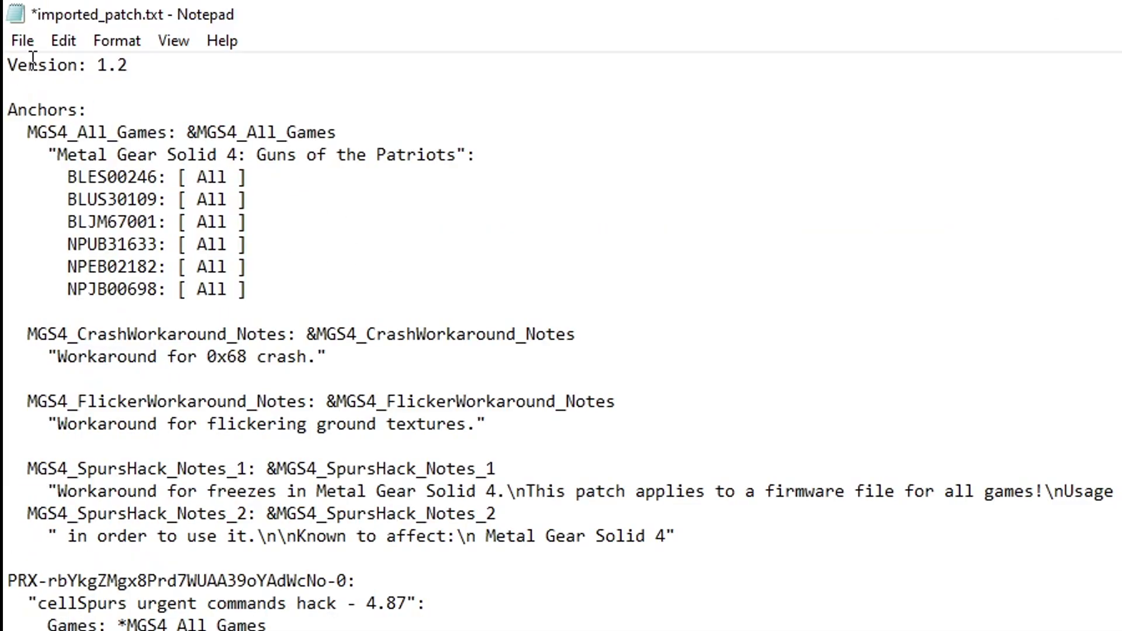
{"action": "left_click", "coordinate": [20, 44]}
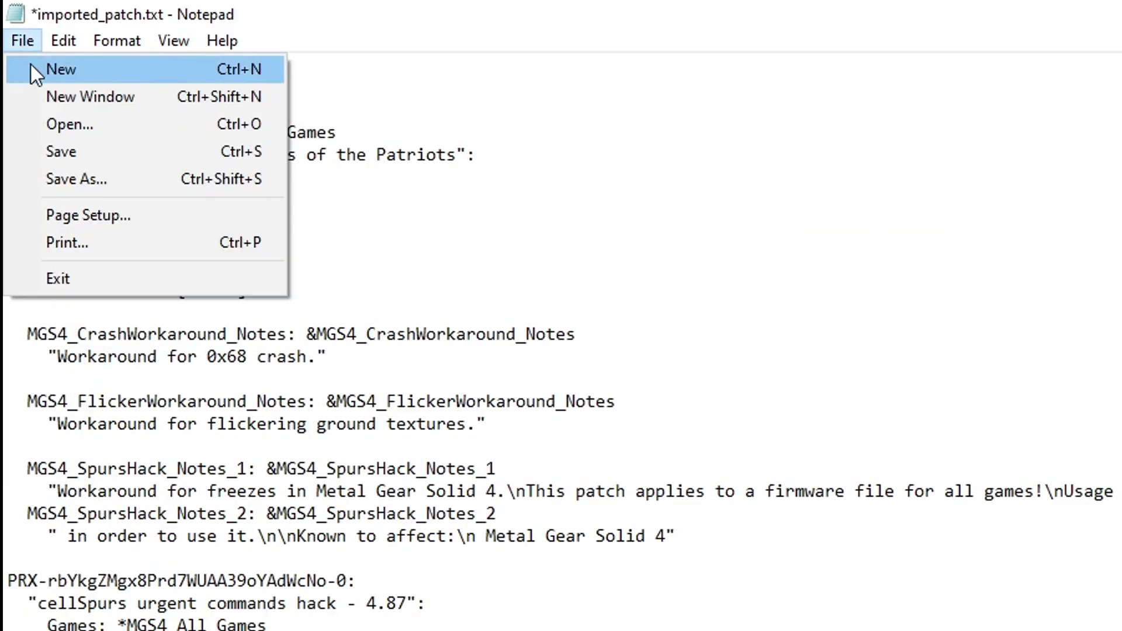
{"action": "left_click", "coordinate": [82, 154]}
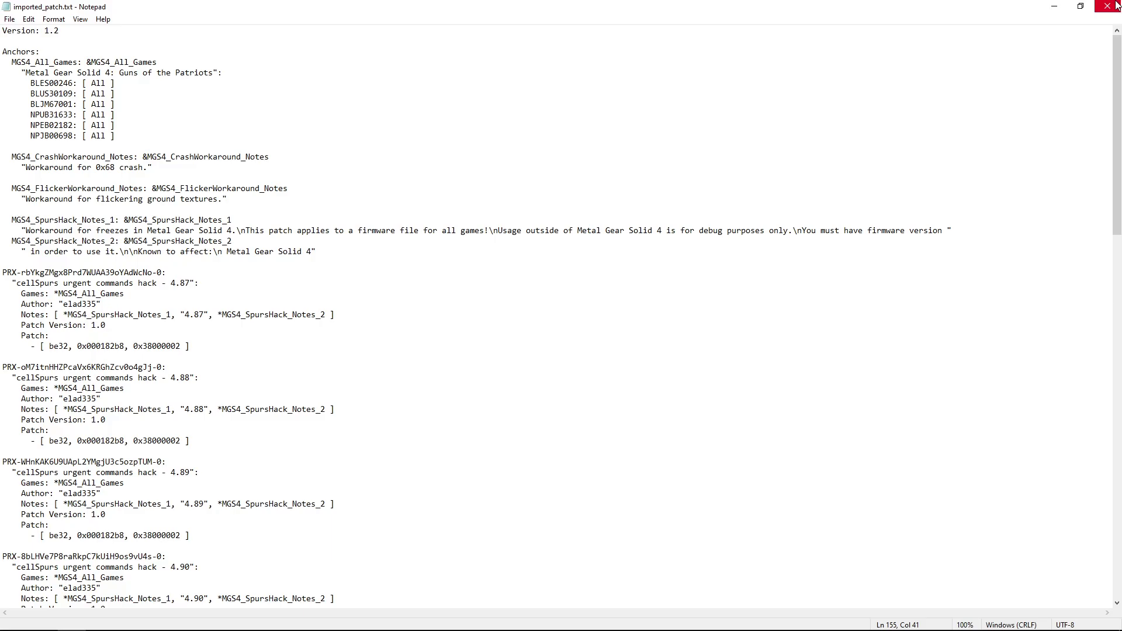
Step: Close Notepad and check the folder view settings in the patches folder
{"action": "left_click", "coordinate": [1116, 6]}
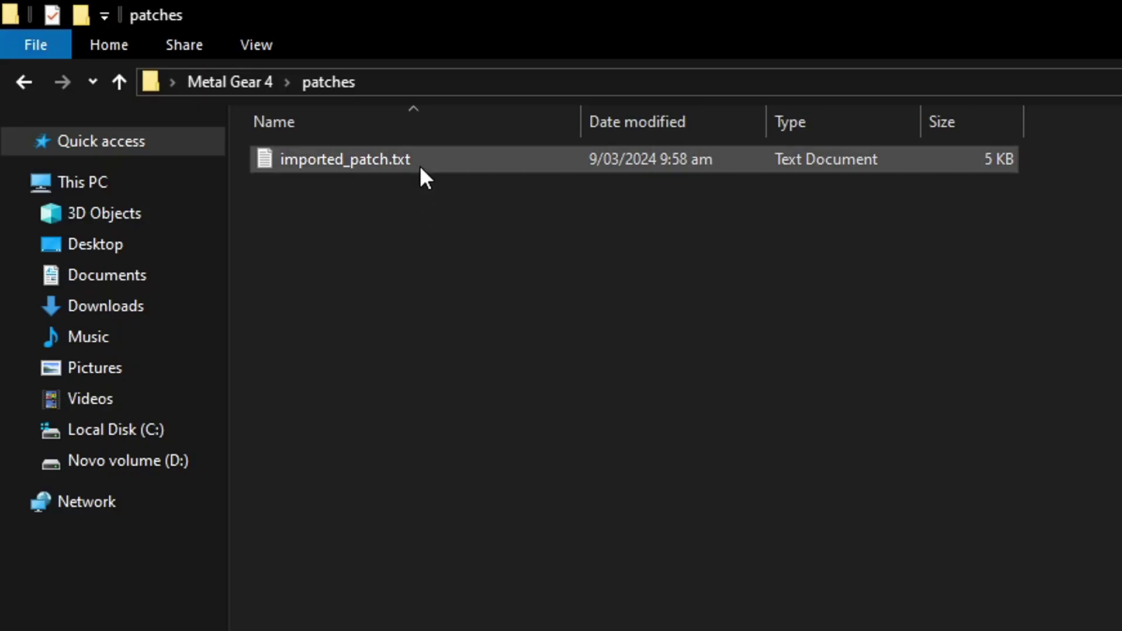
{"action": "left_click", "coordinate": [269, 46]}
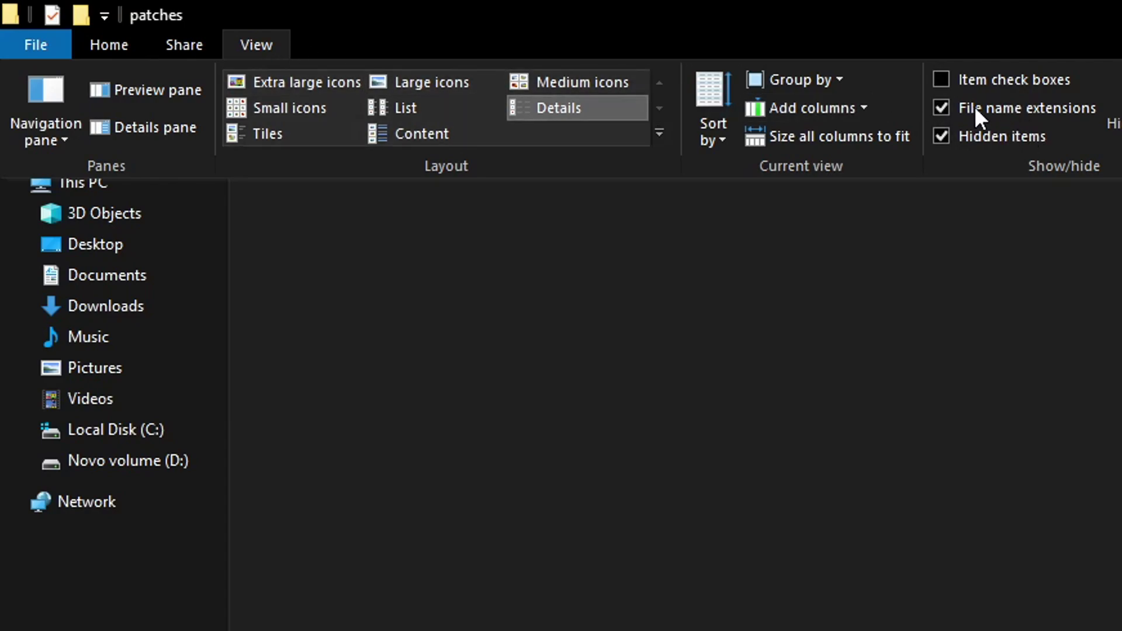
{"action": "left_click", "coordinate": [723, 404]}
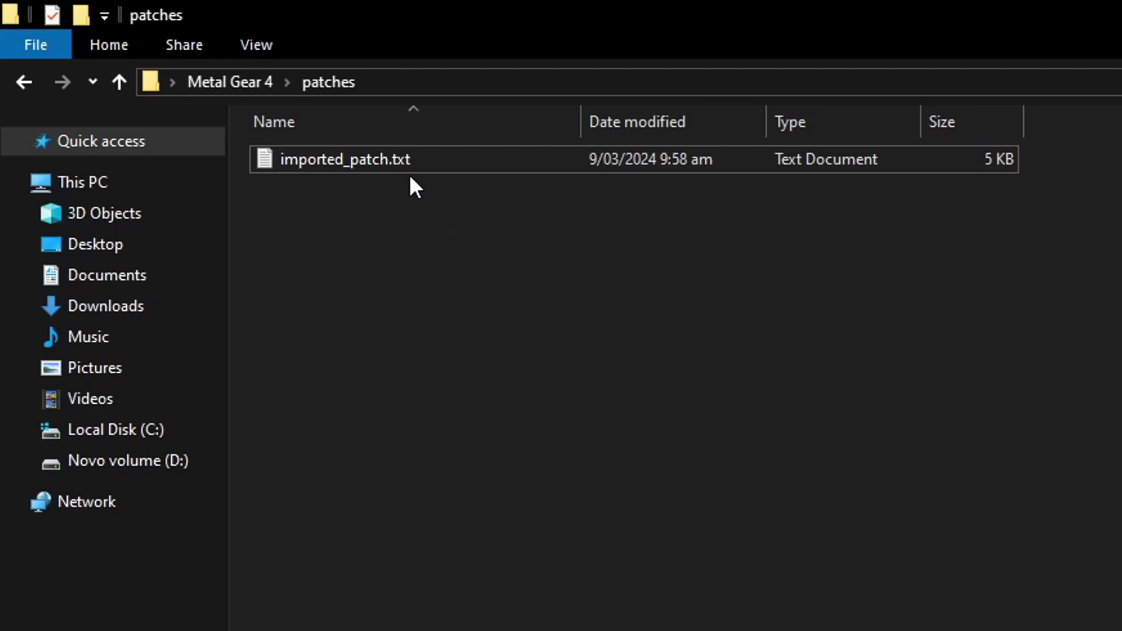
Step: Rename imported_patch.txt to imported_patch.yml, confirming the extension change
{"action": "left_click", "coordinate": [393, 165]}
{"action": "right_click", "coordinate": [390, 156]}
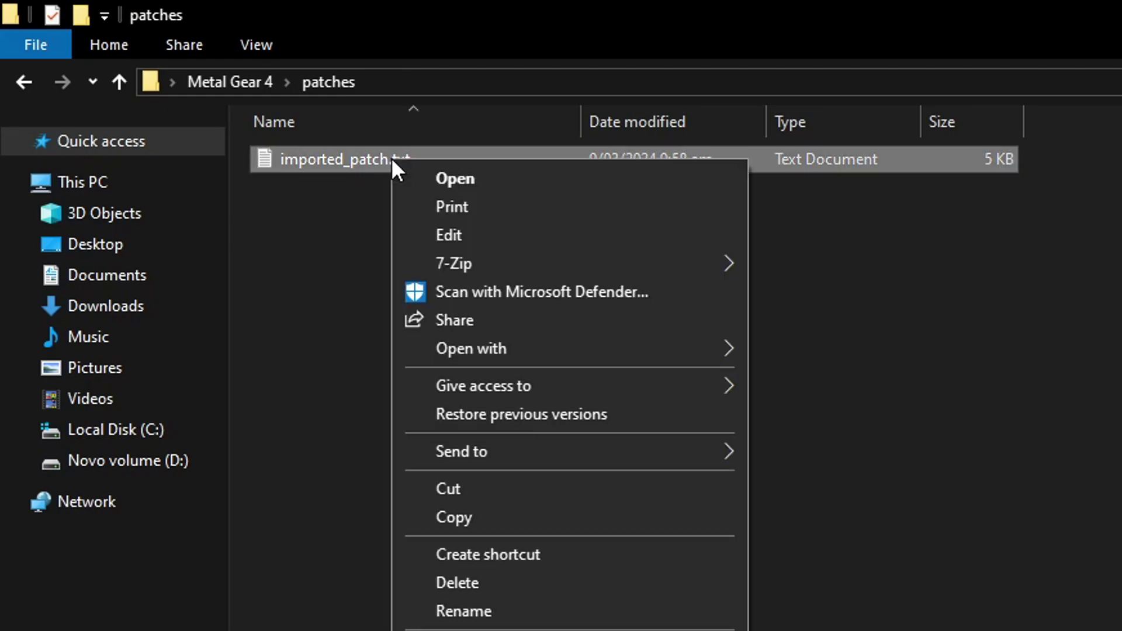
{"action": "left_click", "coordinate": [504, 612]}
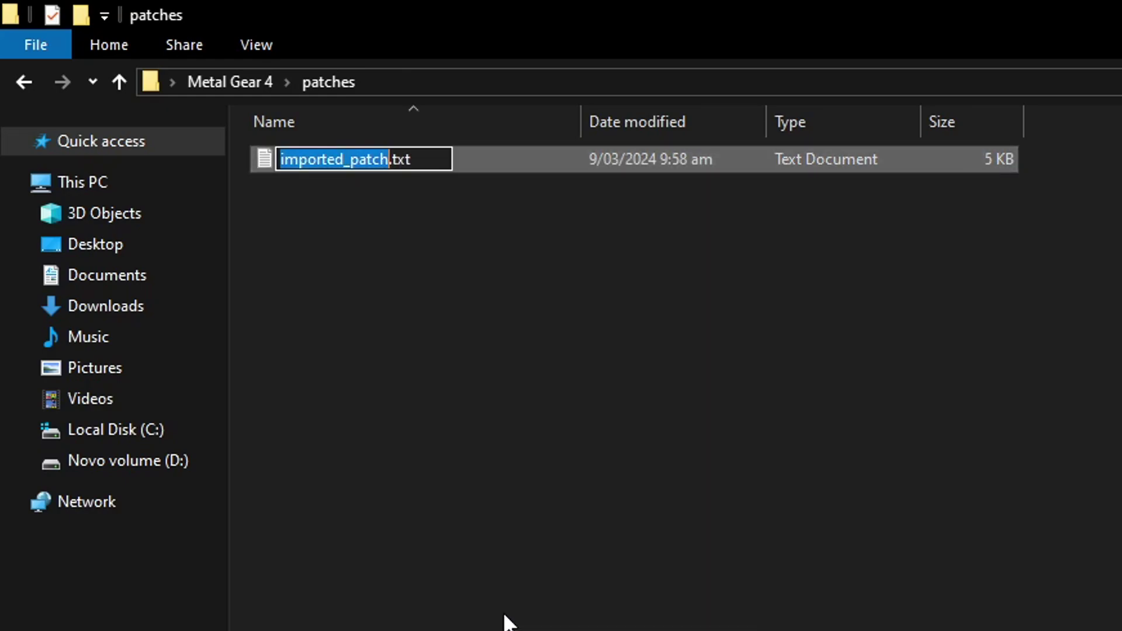
{"action": "left_click", "coordinate": [425, 160]}
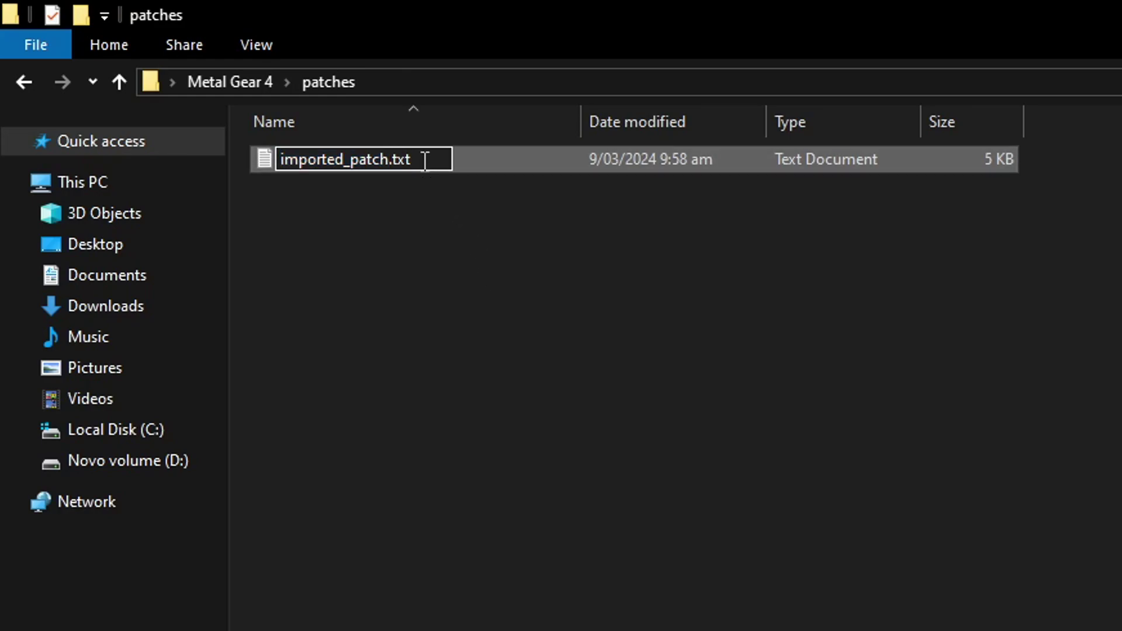
{"action": "key", "text": "BackSpace"}
{"action": "key", "text": "BackSpace"}
{"action": "key", "text": "BackSpace"}
{"action": "type", "text": "yml"}
{"action": "key", "text": "Return"}
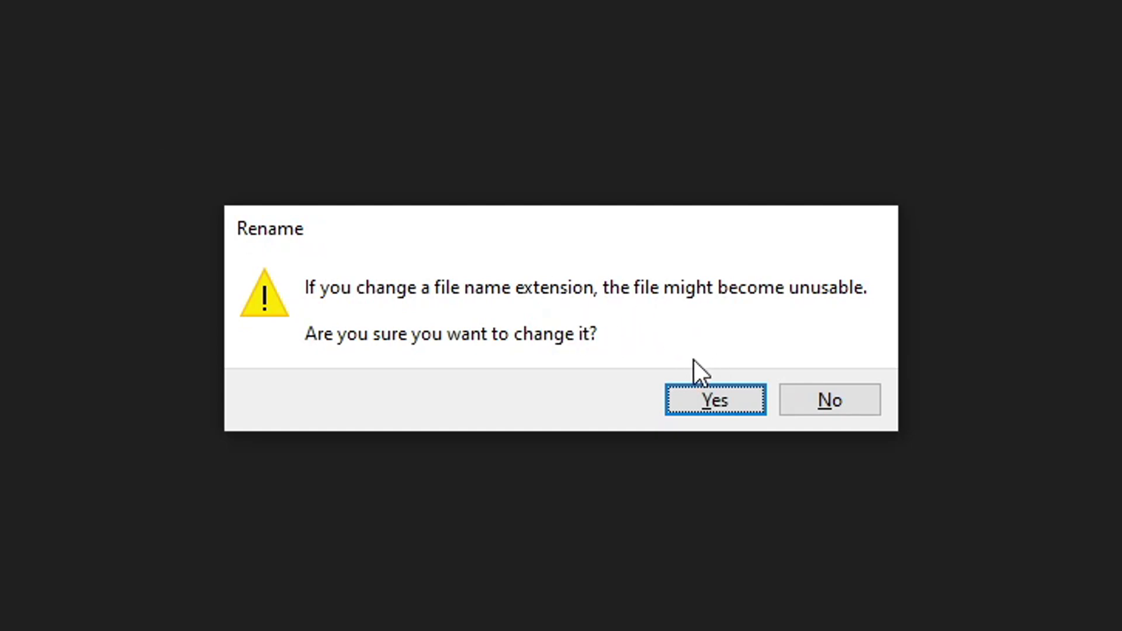
{"action": "left_click", "coordinate": [712, 403]}
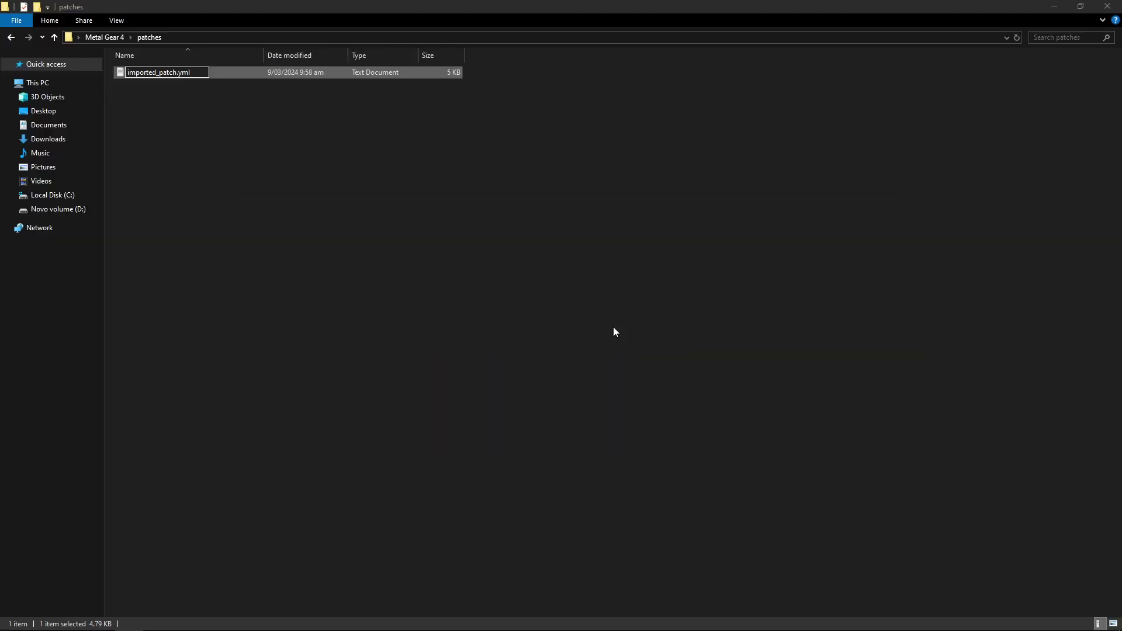
{"action": "left_click", "coordinate": [246, 114]}
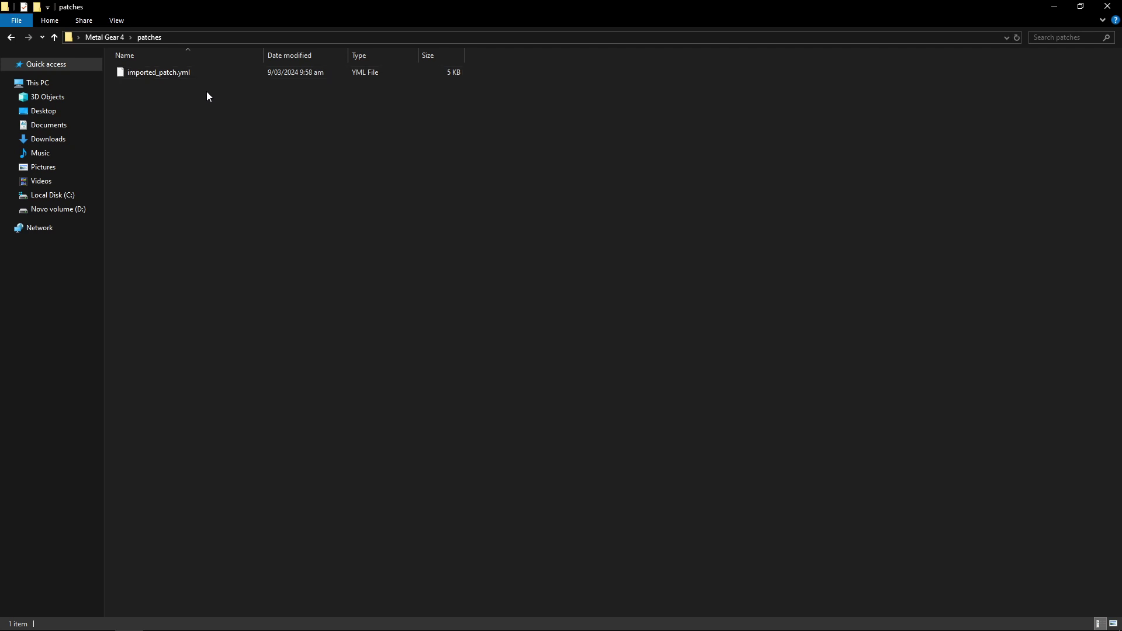
Step: Close the running RPCS3, relaunch rpcs3.exe from the Metal Gear 4 folder, and open the MGS4 entry's menu
{"action": "left_click", "coordinate": [108, 37]}
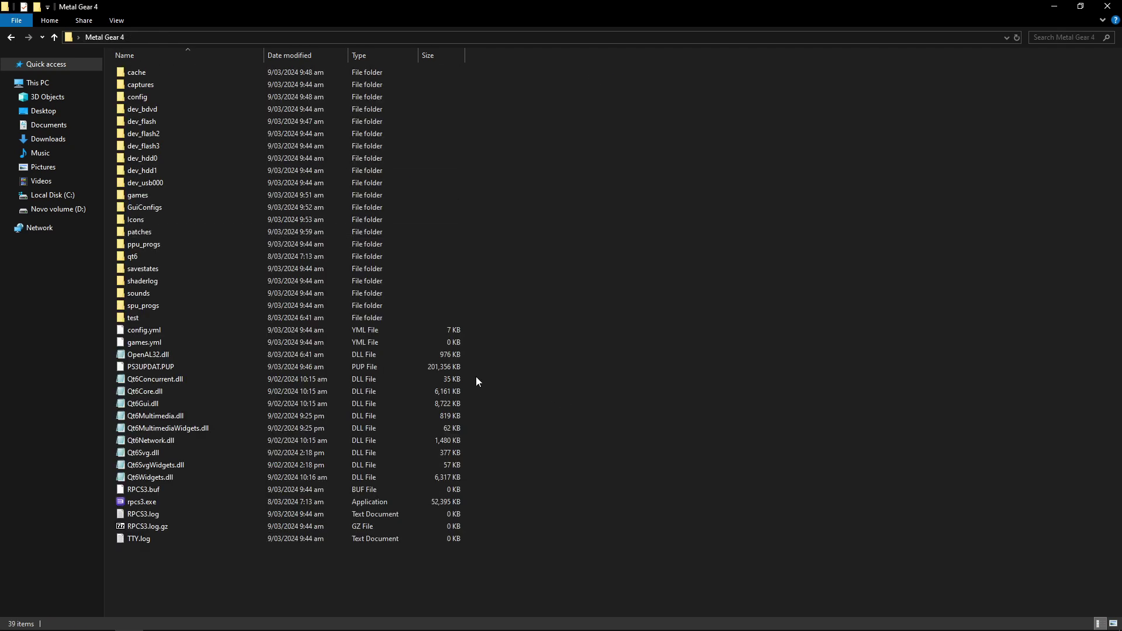
{"action": "left_click", "coordinate": [179, 502]}
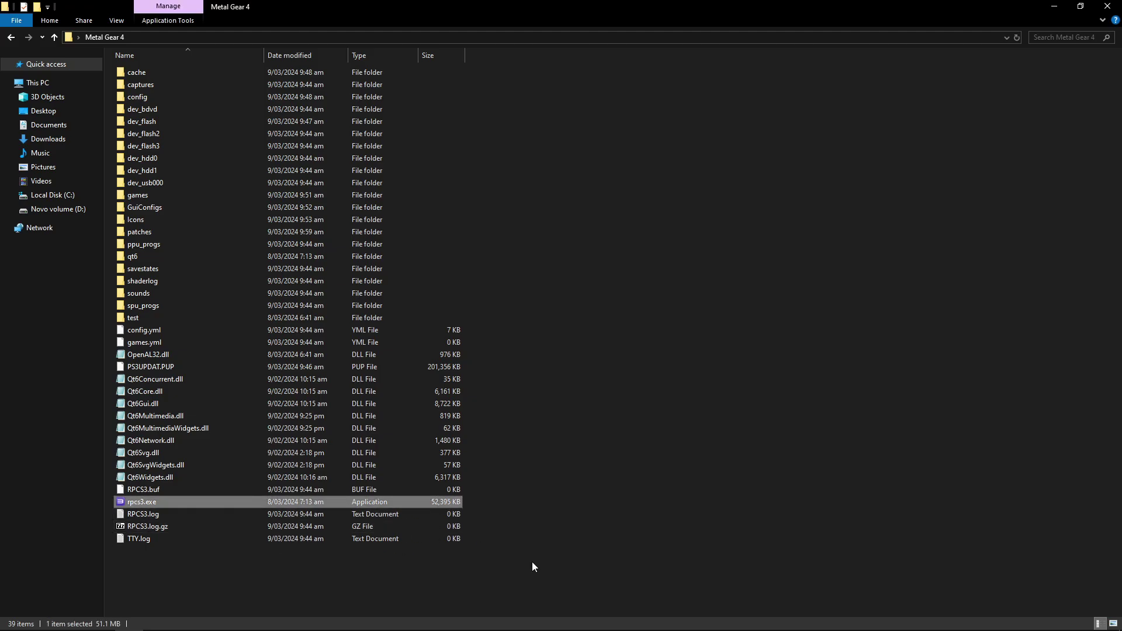
{"action": "left_click", "coordinate": [498, 621]}
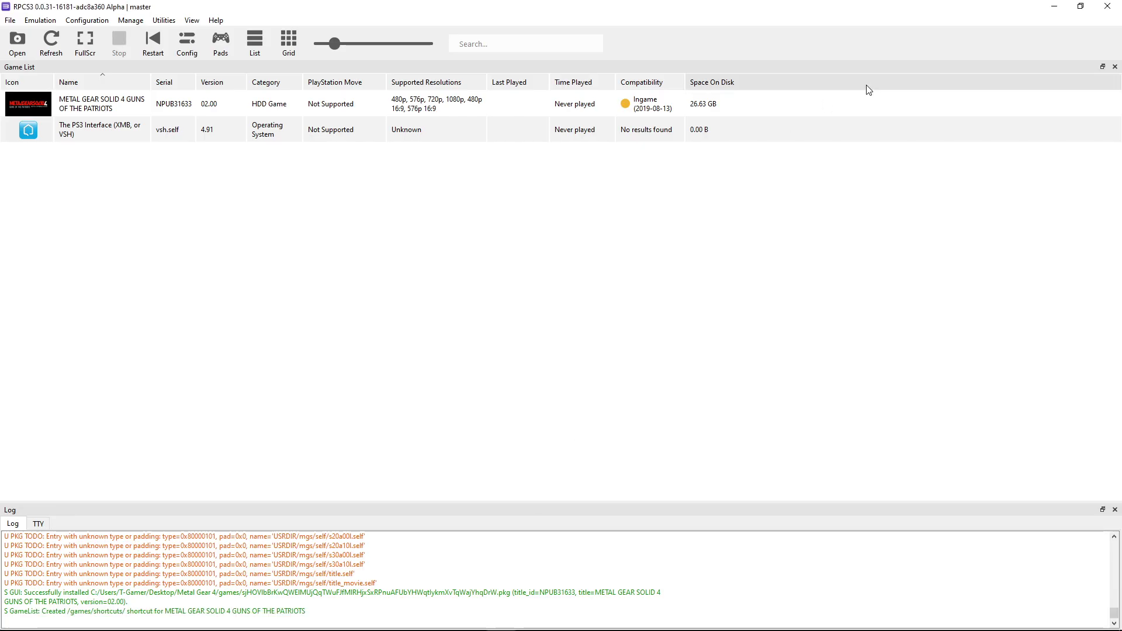
{"action": "left_click", "coordinate": [1098, 9]}
{"action": "left_click", "coordinate": [479, 503]}
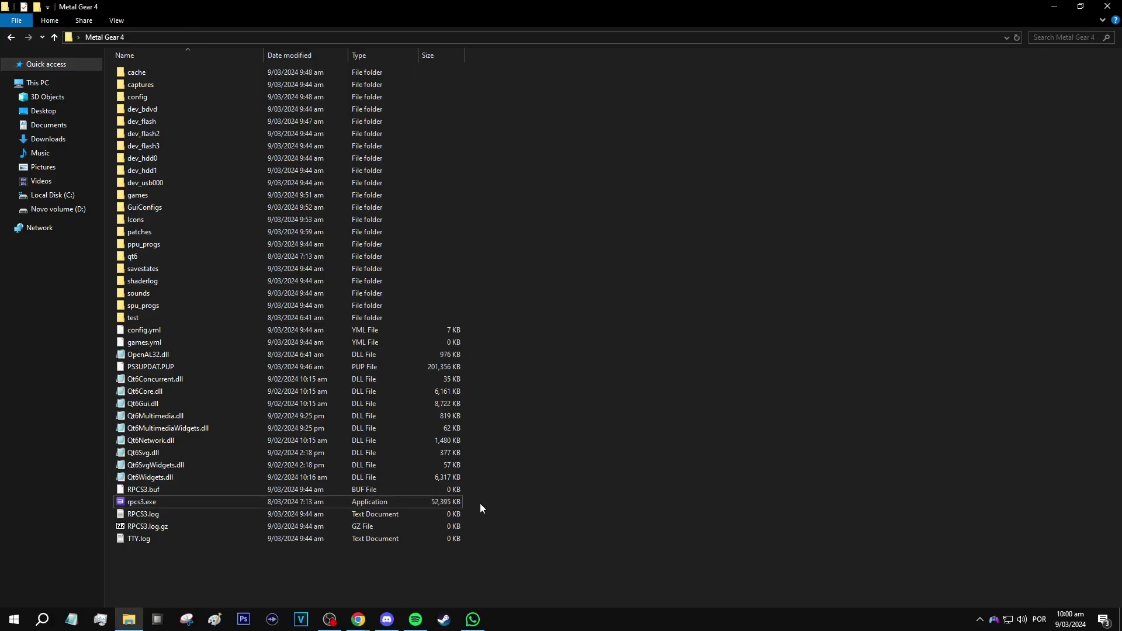
{"action": "left_click", "coordinate": [146, 502]}
{"action": "double_click", "coordinate": [146, 503]}
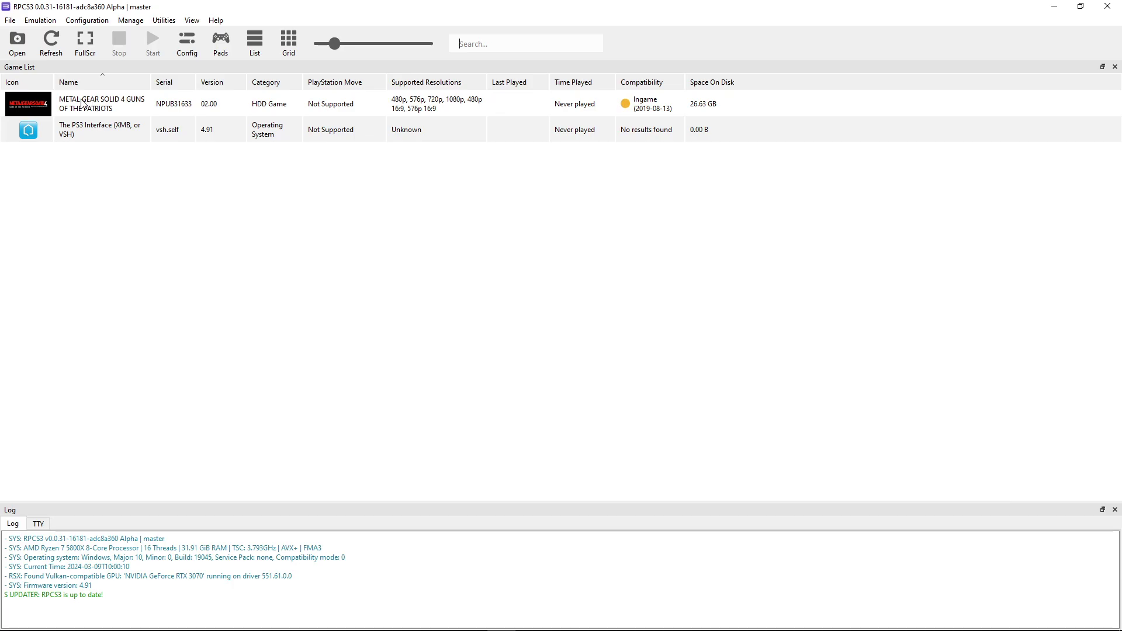
{"action": "right_click", "coordinate": [85, 105]}
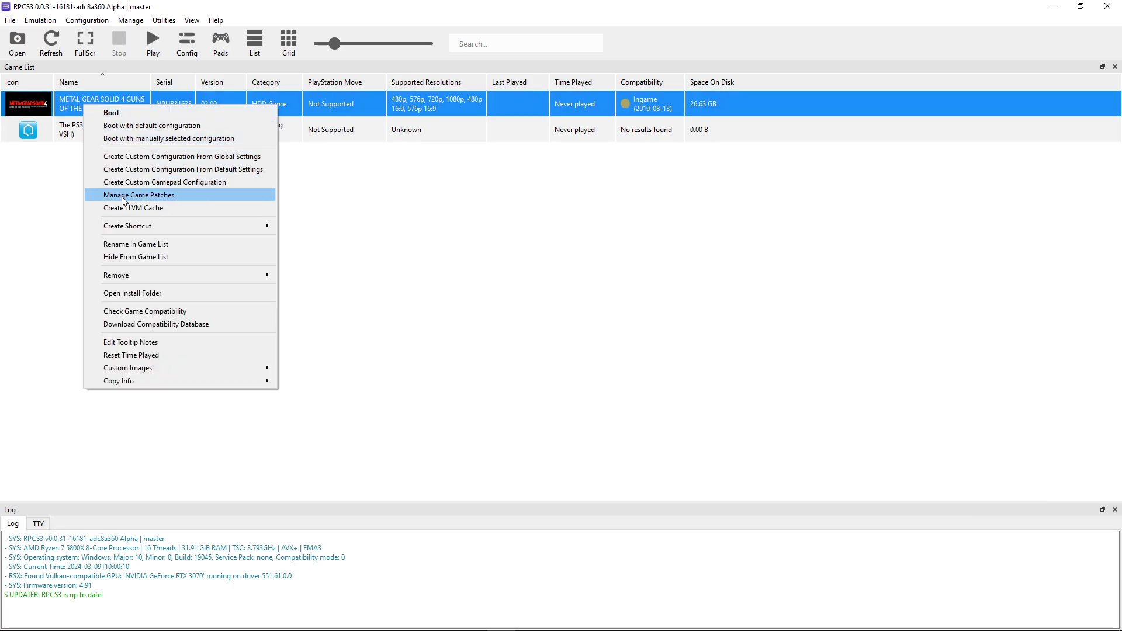
Step: Open Manage Game Patches, download the patch update, and expand NPUB31633 - All versions
{"action": "left_click", "coordinate": [159, 198]}
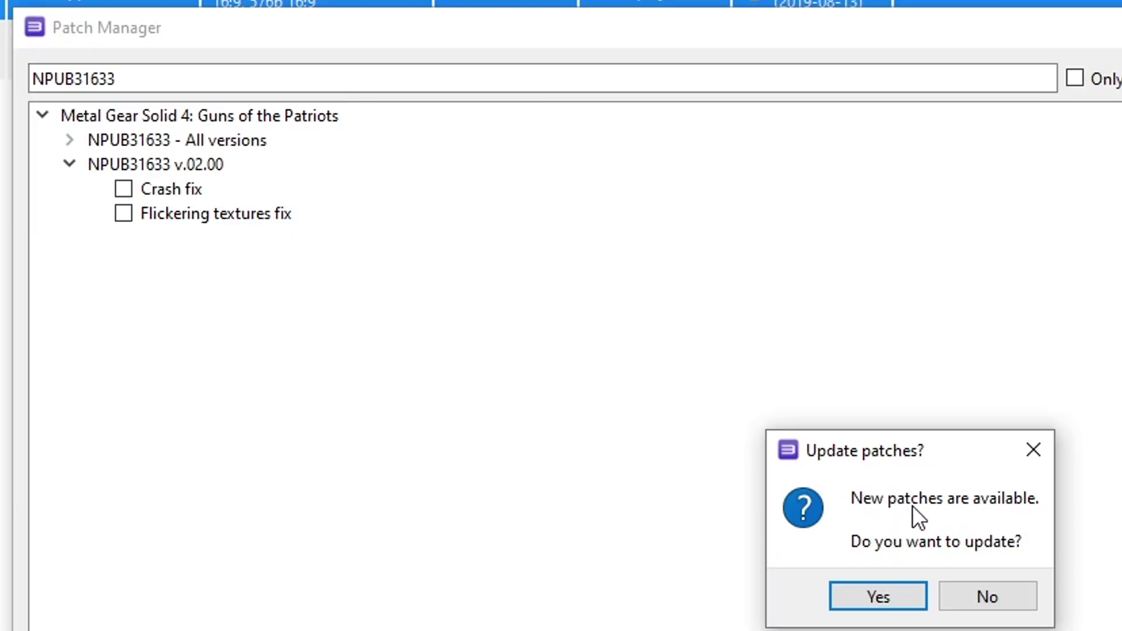
{"action": "left_click", "coordinate": [876, 599]}
{"action": "key", "text": "Return"}
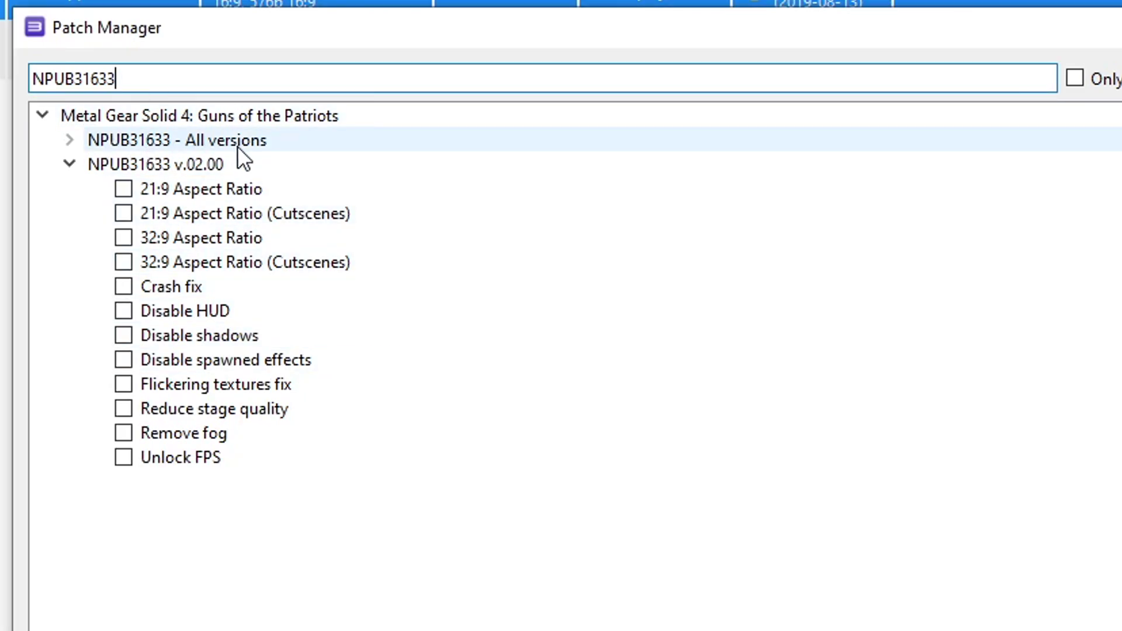
{"action": "left_click", "coordinate": [69, 141]}
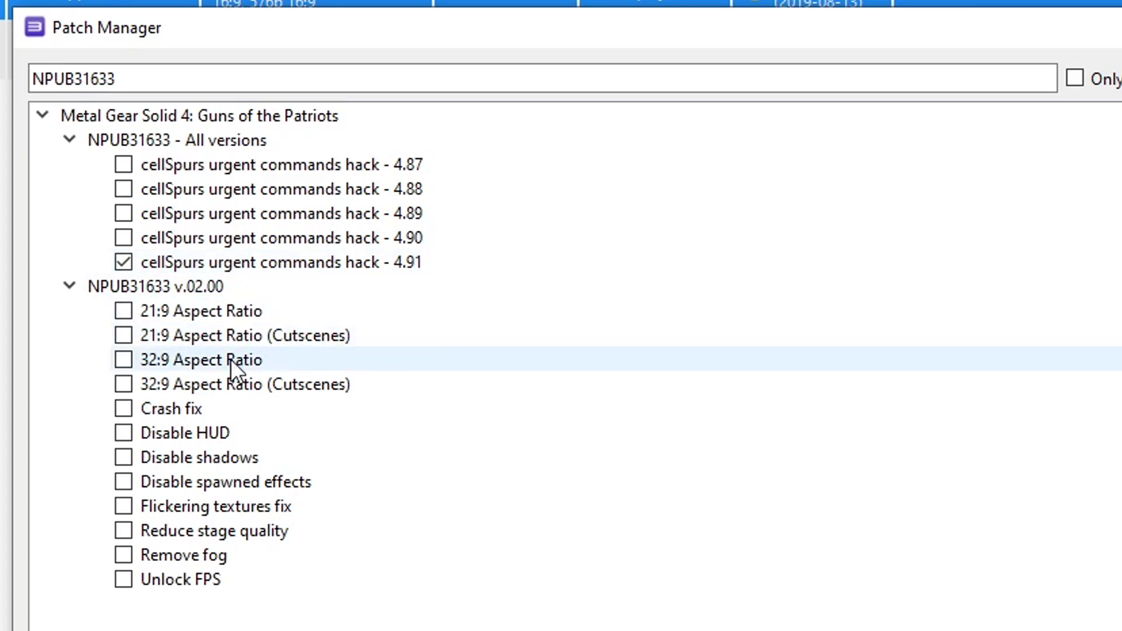
Step: Enable the Crash fix and Unlock FPS patches, check patch details, then apply and save
{"action": "left_click", "coordinate": [124, 409]}
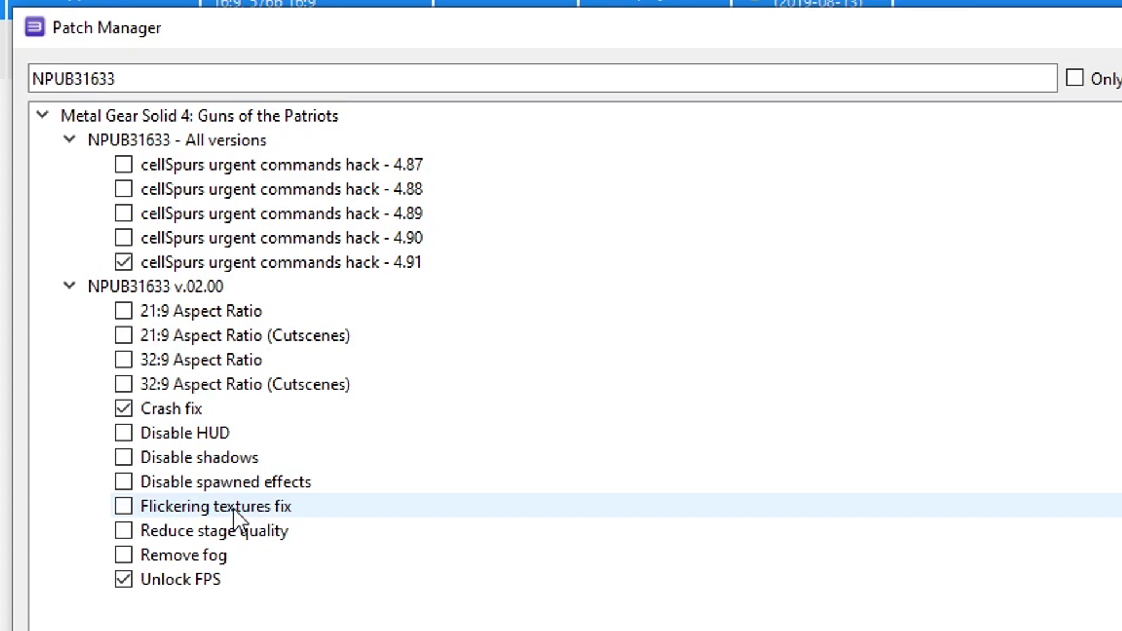
{"action": "left_click", "coordinate": [220, 508]}
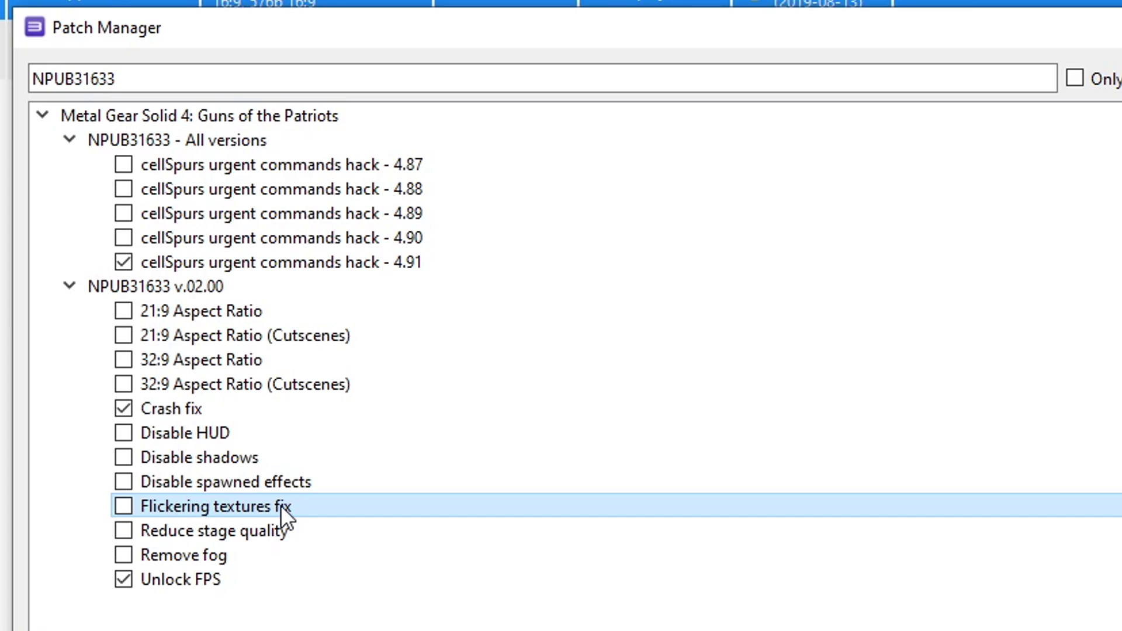
{"action": "left_click", "coordinate": [271, 409]}
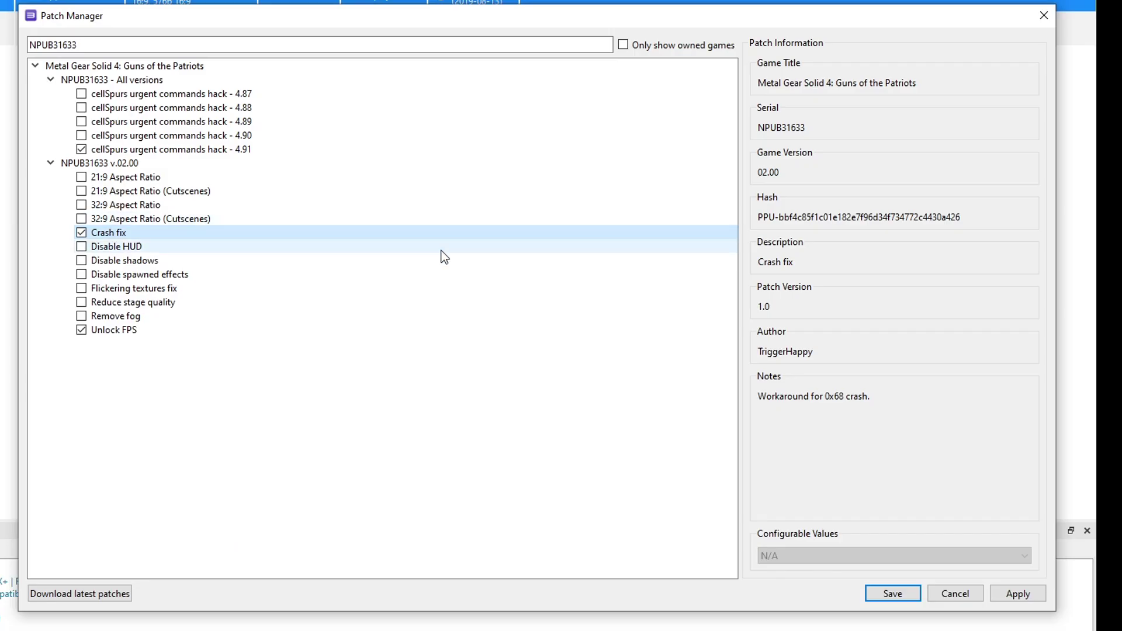
{"action": "left_click", "coordinate": [1008, 598]}
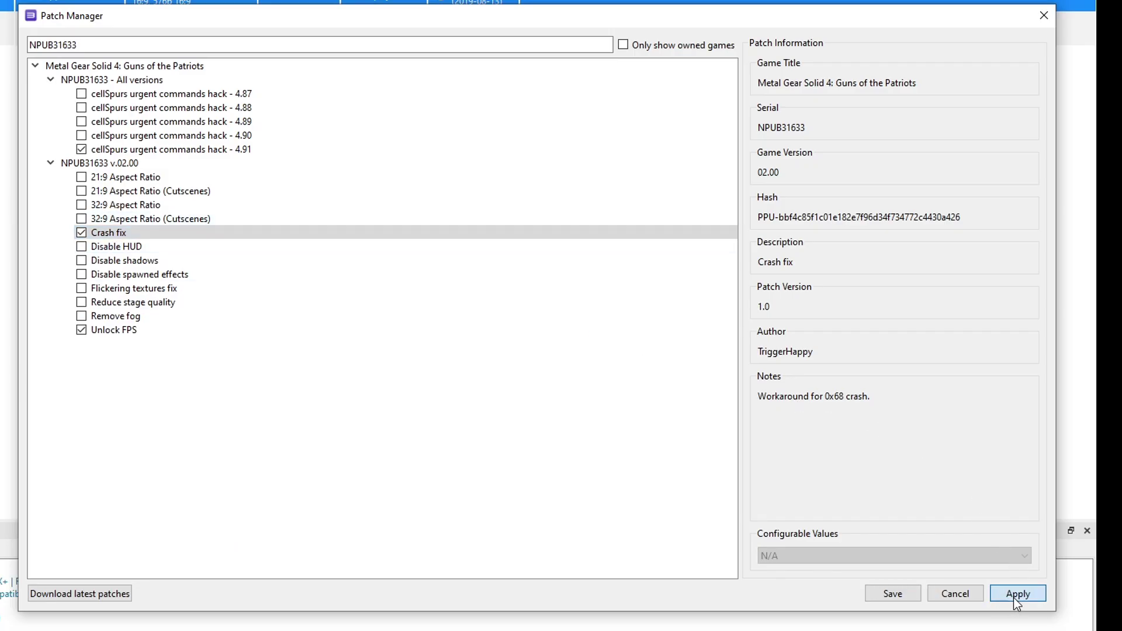
{"action": "left_click", "coordinate": [893, 594]}
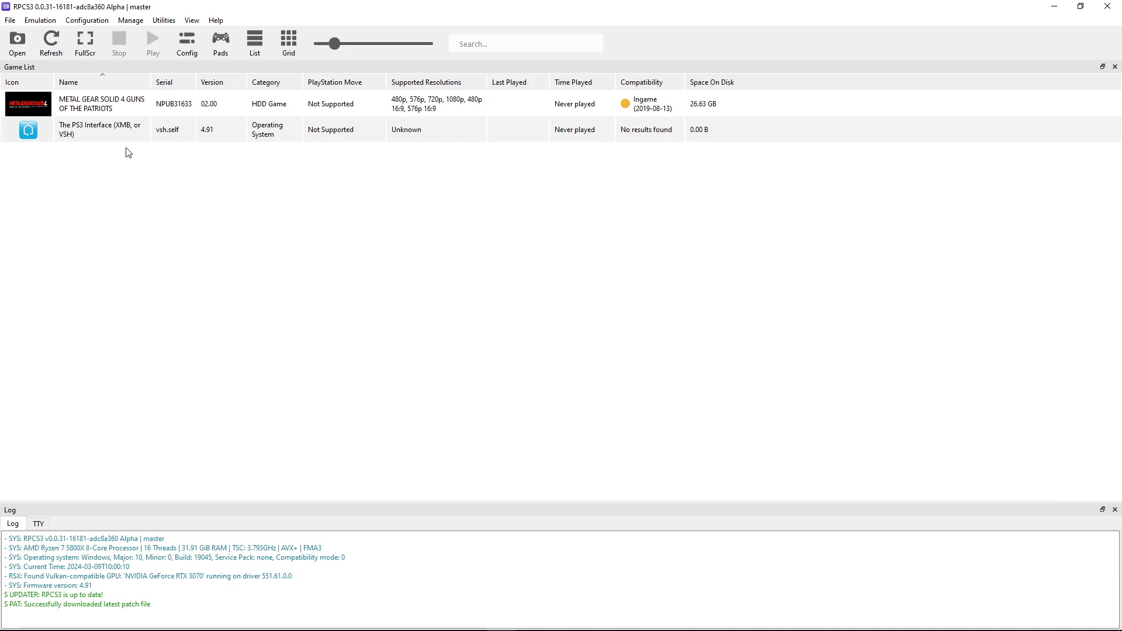
Step: Create MGS4's custom configuration from global settings, leaving SPU XFloat Accuracy at Approximate XFloat
{"action": "right_click", "coordinate": [91, 107]}
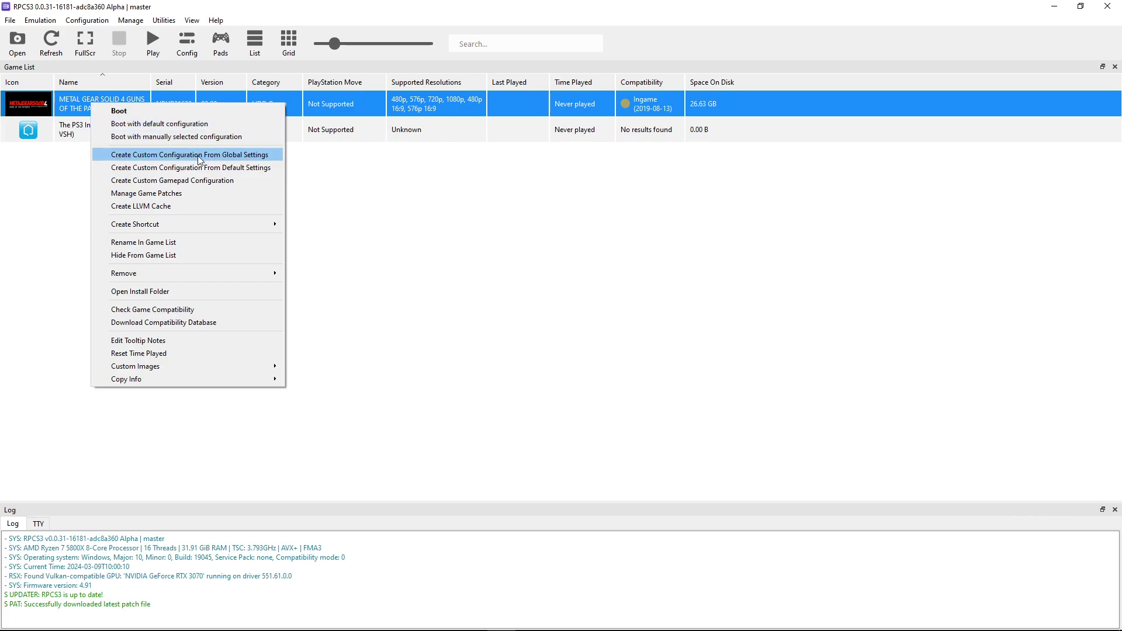
{"action": "left_click", "coordinate": [168, 156]}
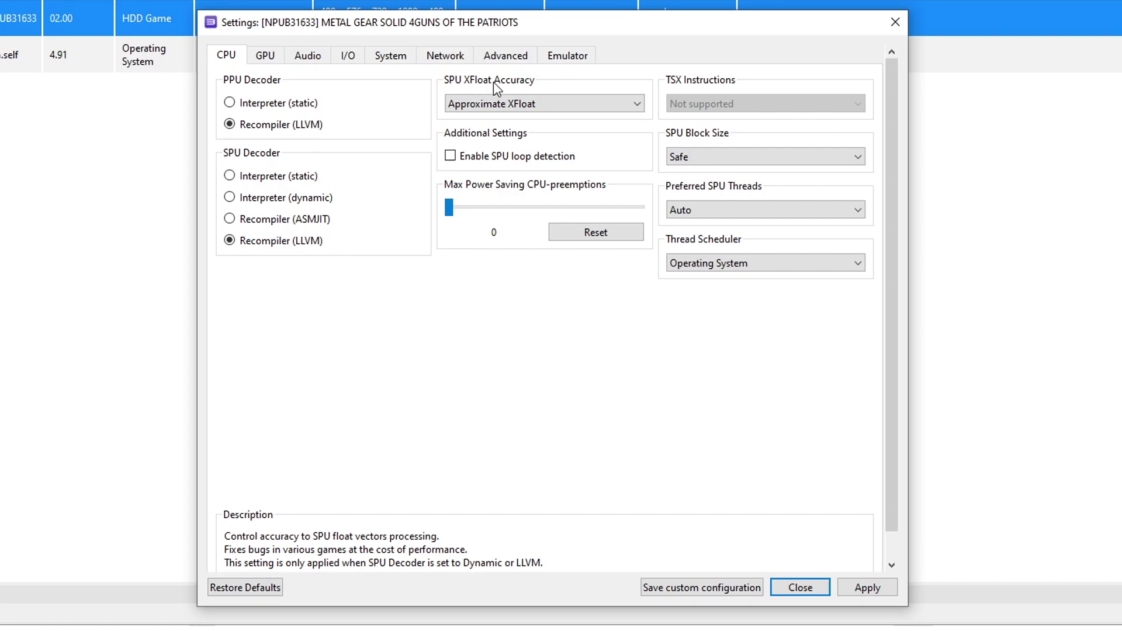
{"action": "left_click", "coordinate": [514, 104]}
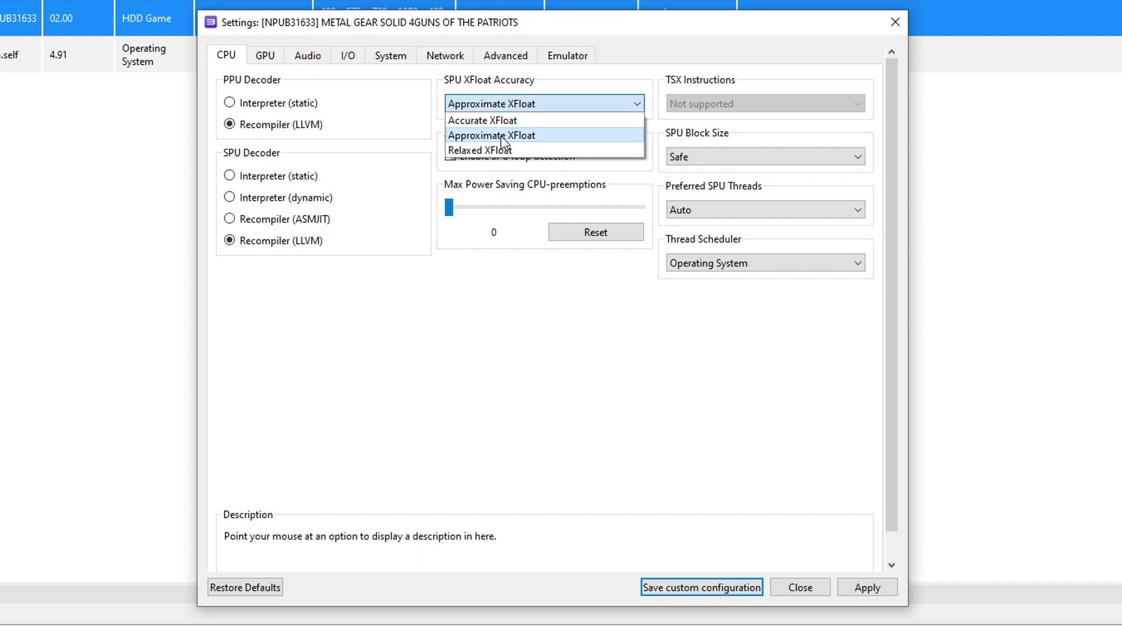
{"action": "left_click", "coordinate": [506, 122]}
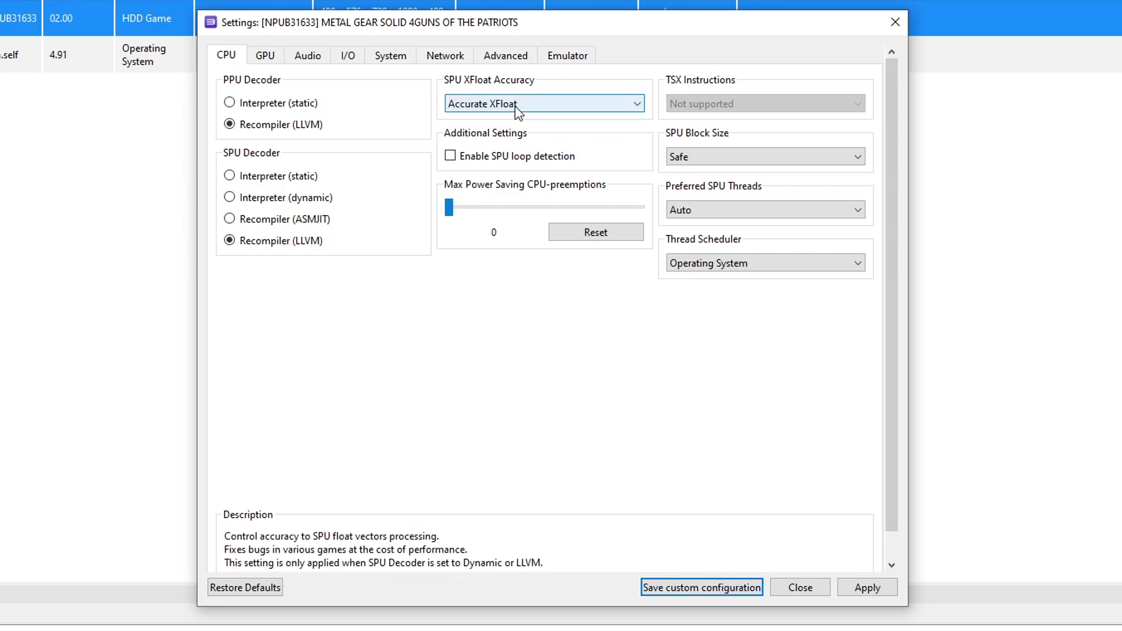
{"action": "left_click", "coordinate": [516, 106]}
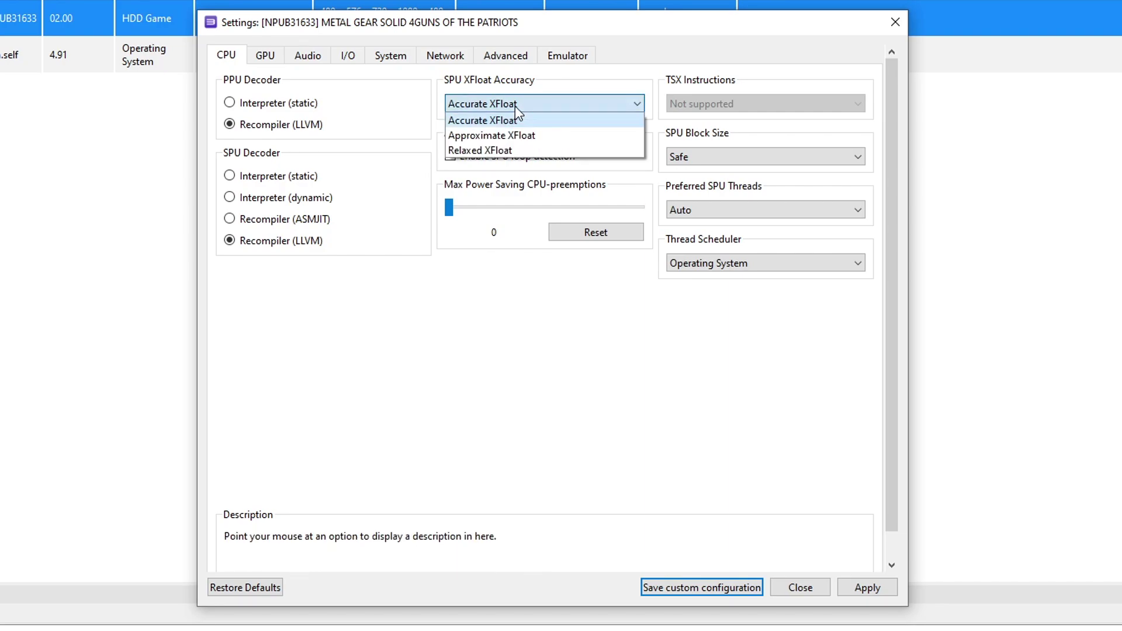
{"action": "left_click", "coordinate": [493, 138]}
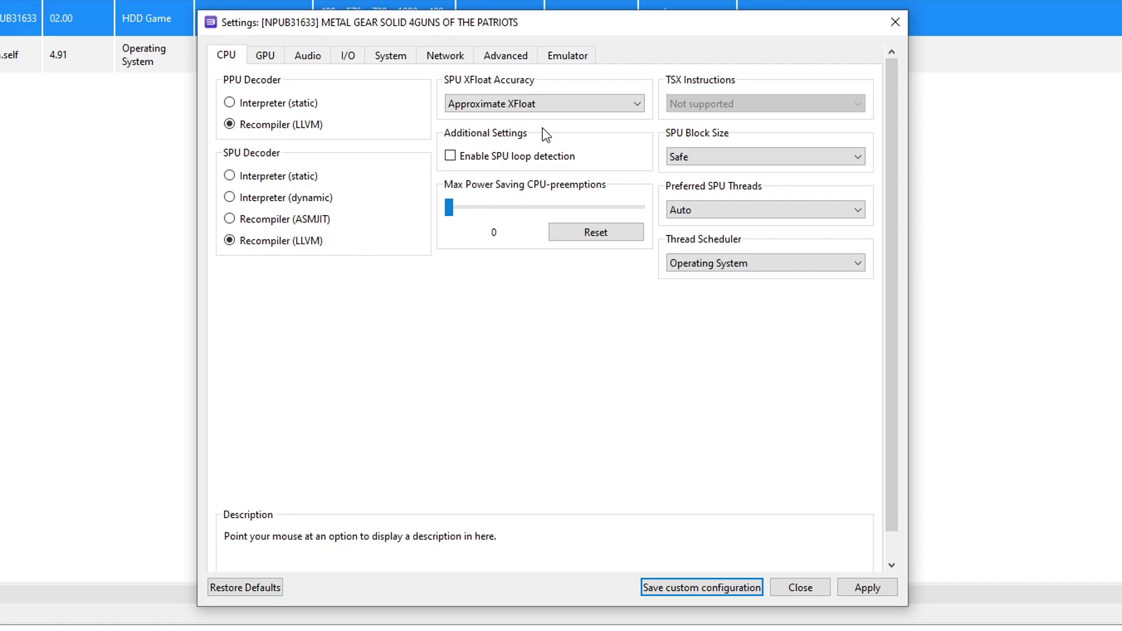
{"action": "left_click", "coordinate": [265, 56]}
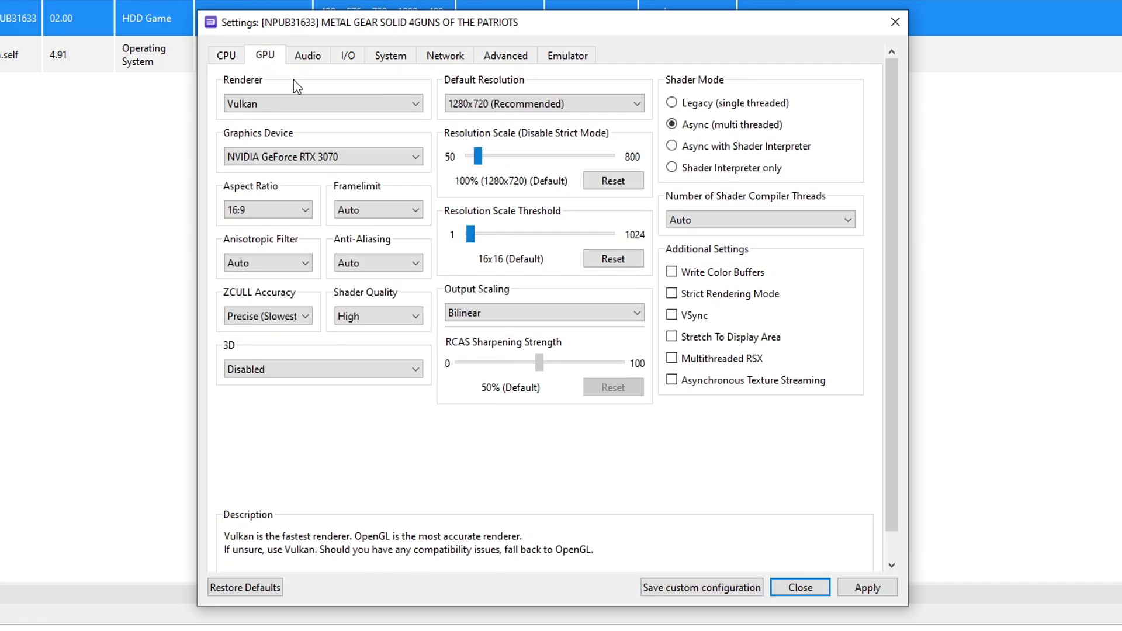
Step: Keep Vulkan, set Framelimit to 60, ZCULL Accuracy to Relaxed and anisotropic filtering to 16x
{"action": "left_click", "coordinate": [261, 100]}
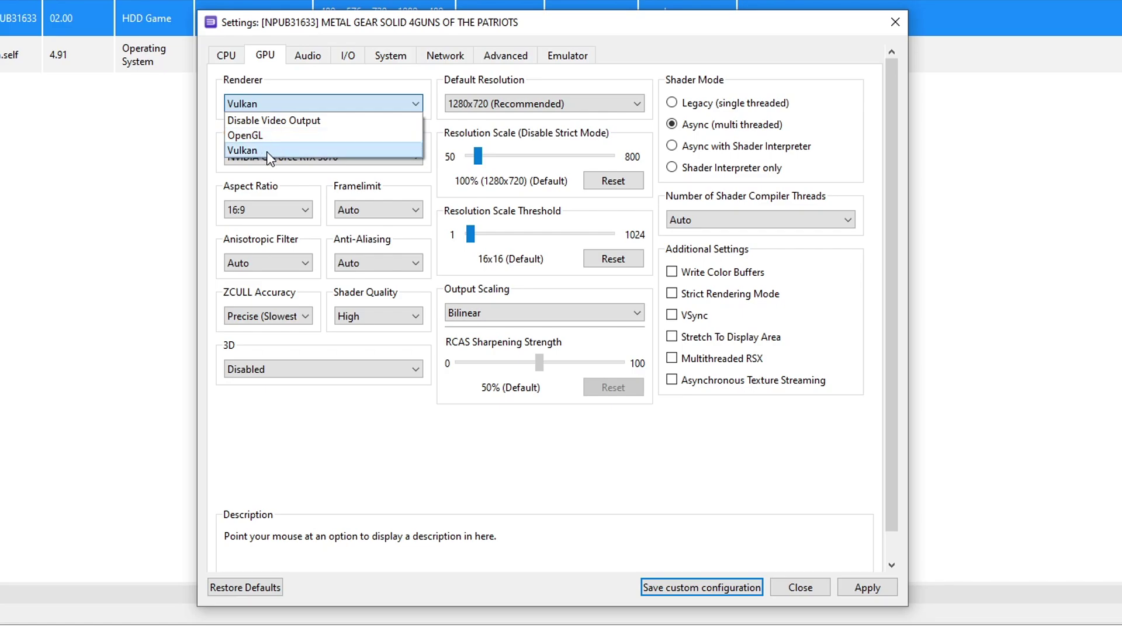
{"action": "left_click", "coordinate": [265, 152]}
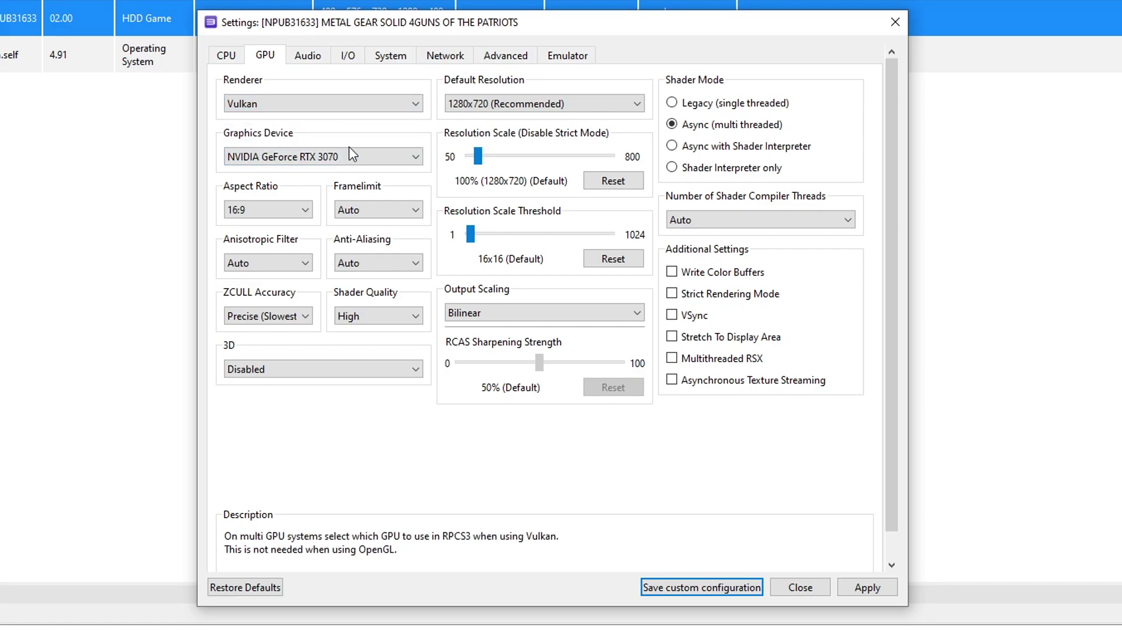
{"action": "left_click", "coordinate": [368, 210]}
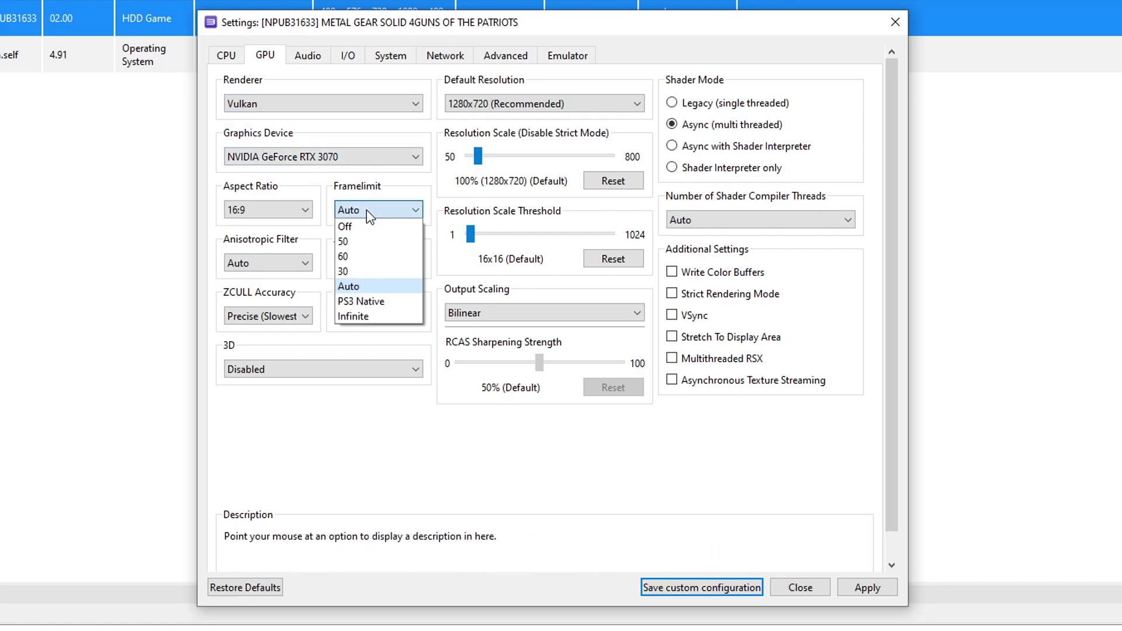
{"action": "left_click", "coordinate": [360, 258]}
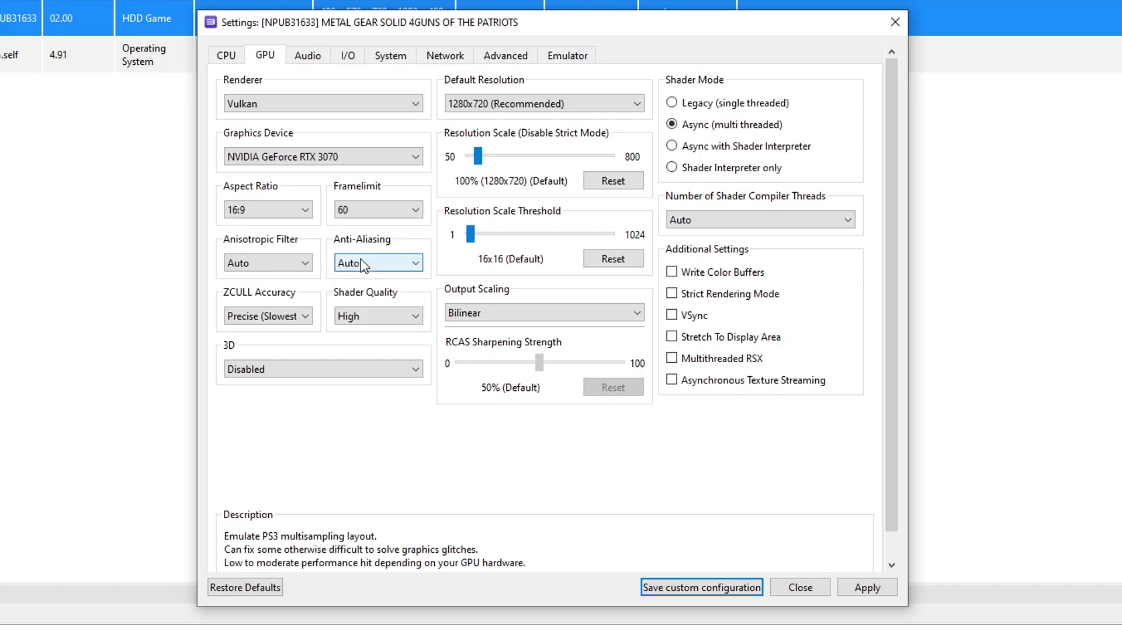
{"action": "left_click", "coordinate": [267, 317]}
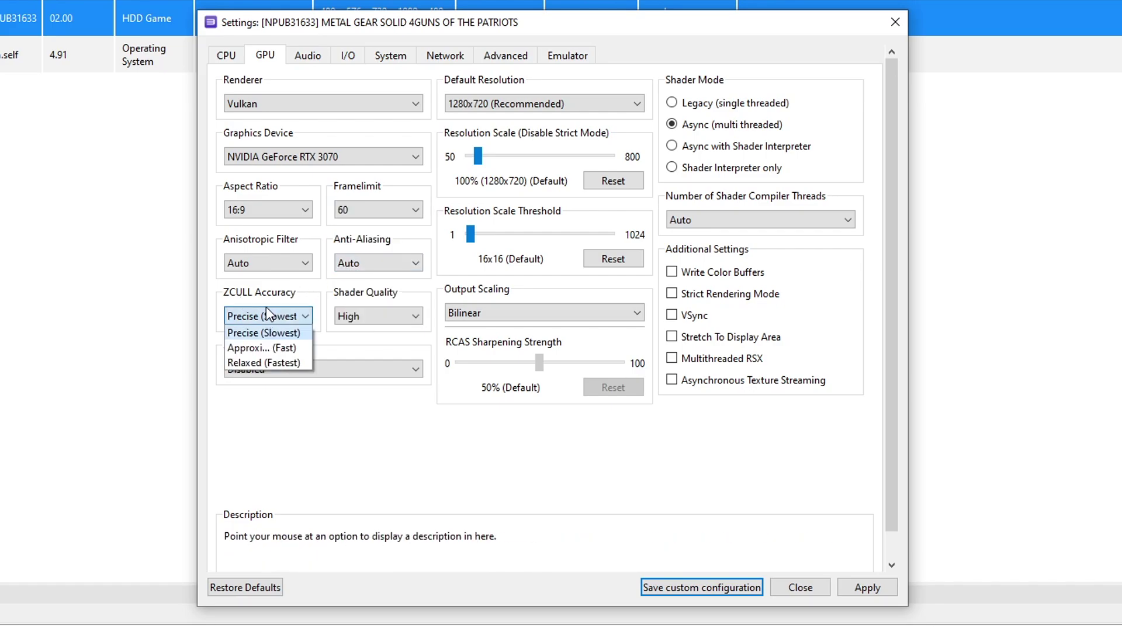
{"action": "left_click", "coordinate": [257, 365]}
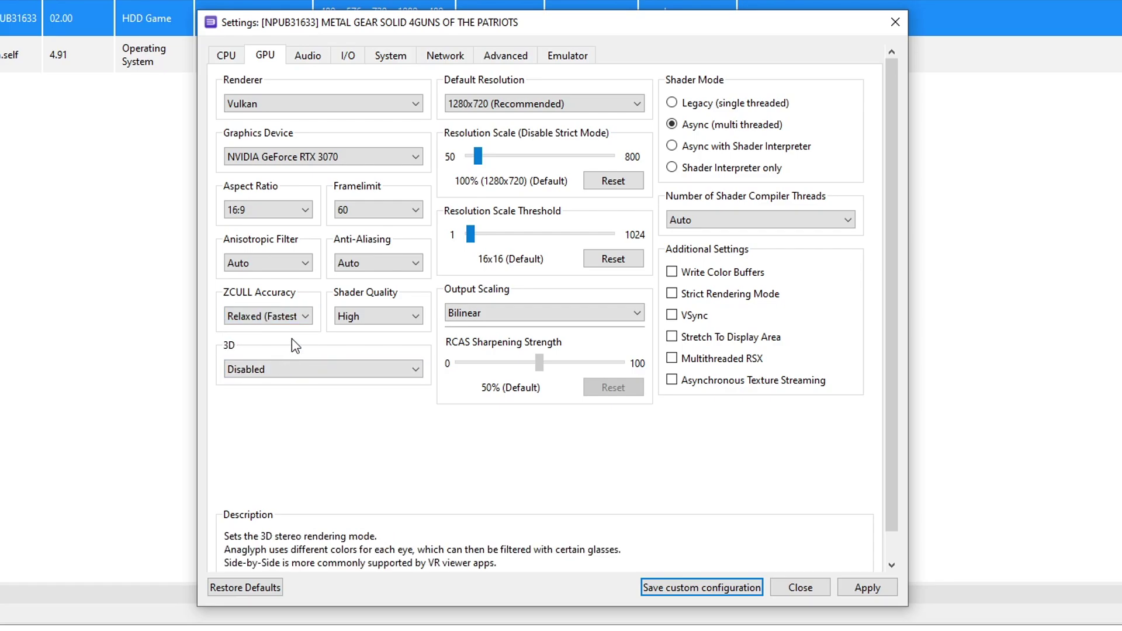
{"action": "left_click", "coordinate": [258, 265]}
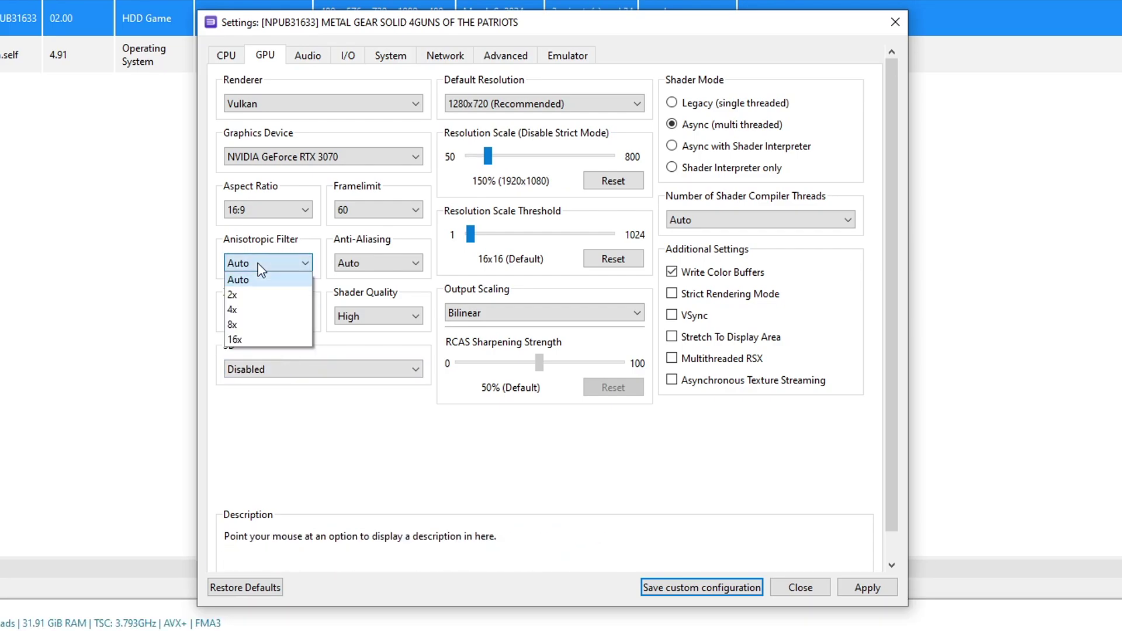
{"action": "left_click", "coordinate": [246, 339]}
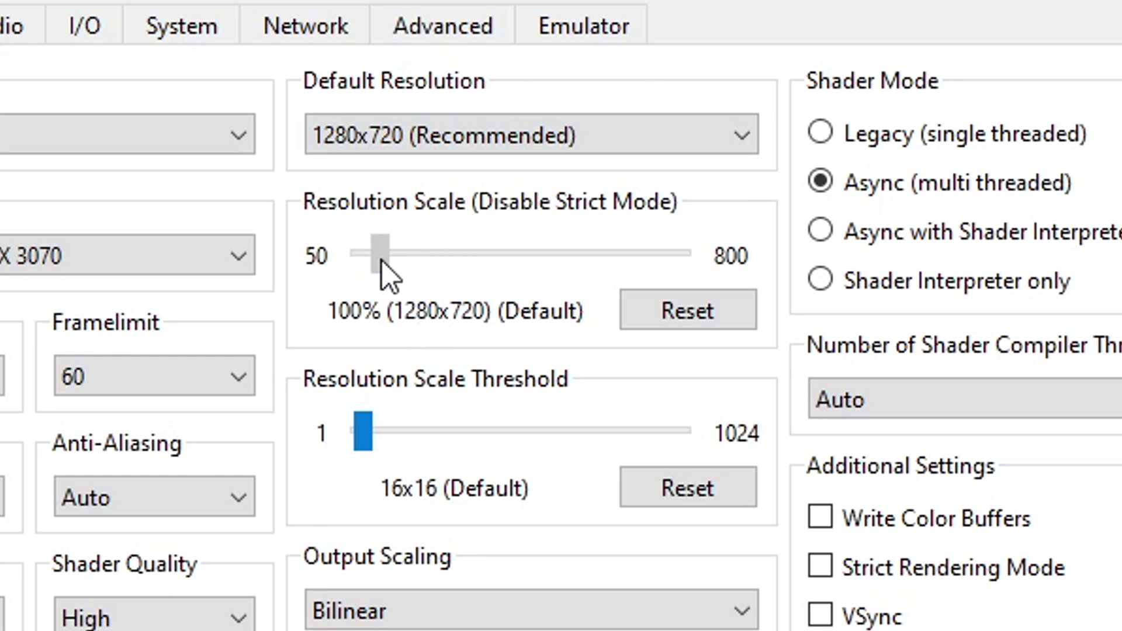
Step: Raise Resolution Scale to 150% (1920x1080) and enable Write Color Buffers
{"action": "left_click_drag", "start_coordinate": [385, 258], "coordinate": [440, 343]}
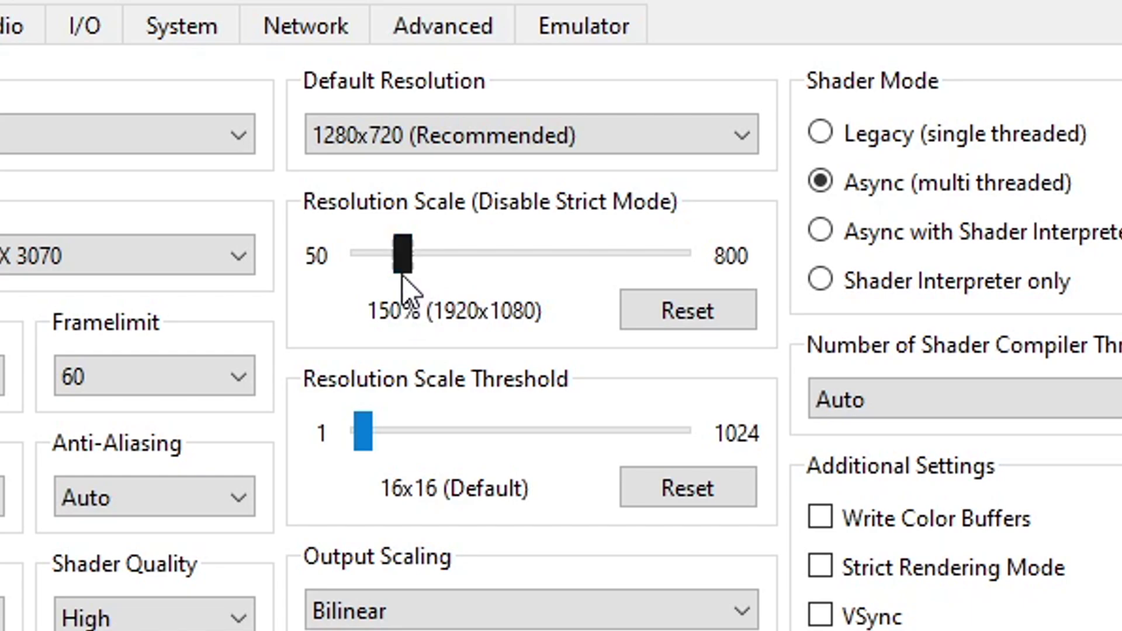
{"action": "mouse_move", "coordinate": [401, 259]}
{"action": "left_mouse_down"}
{"action": "mouse_move", "coordinate": [384, 258]}
{"action": "mouse_move", "coordinate": [402, 262]}
{"action": "left_mouse_up"}
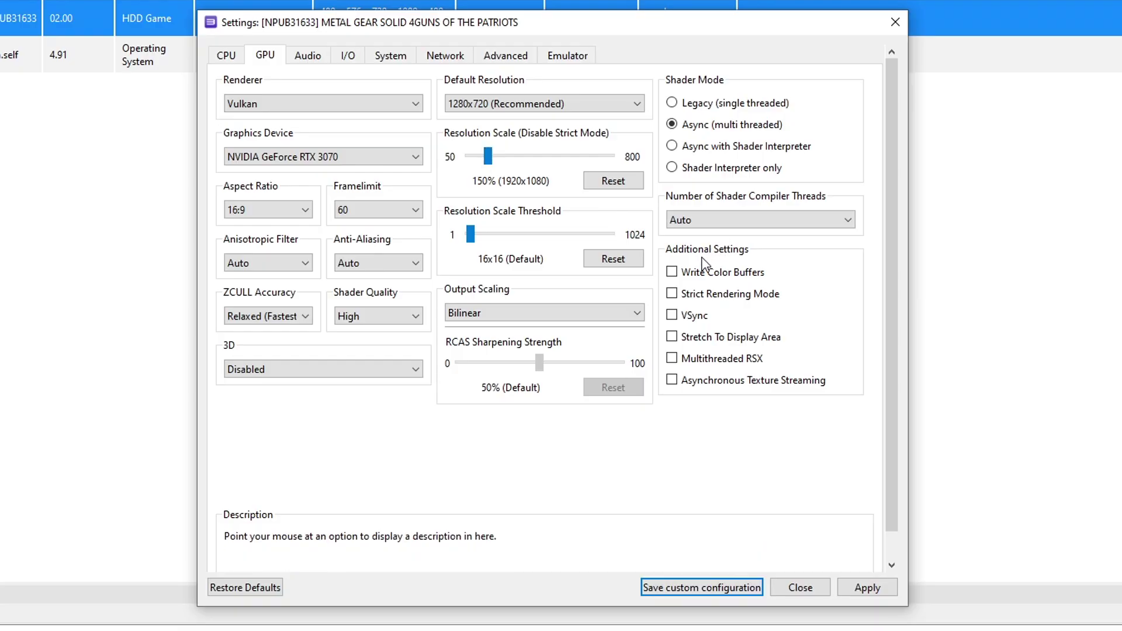
{"action": "left_click", "coordinate": [687, 273]}
{"action": "left_click", "coordinate": [504, 59]}
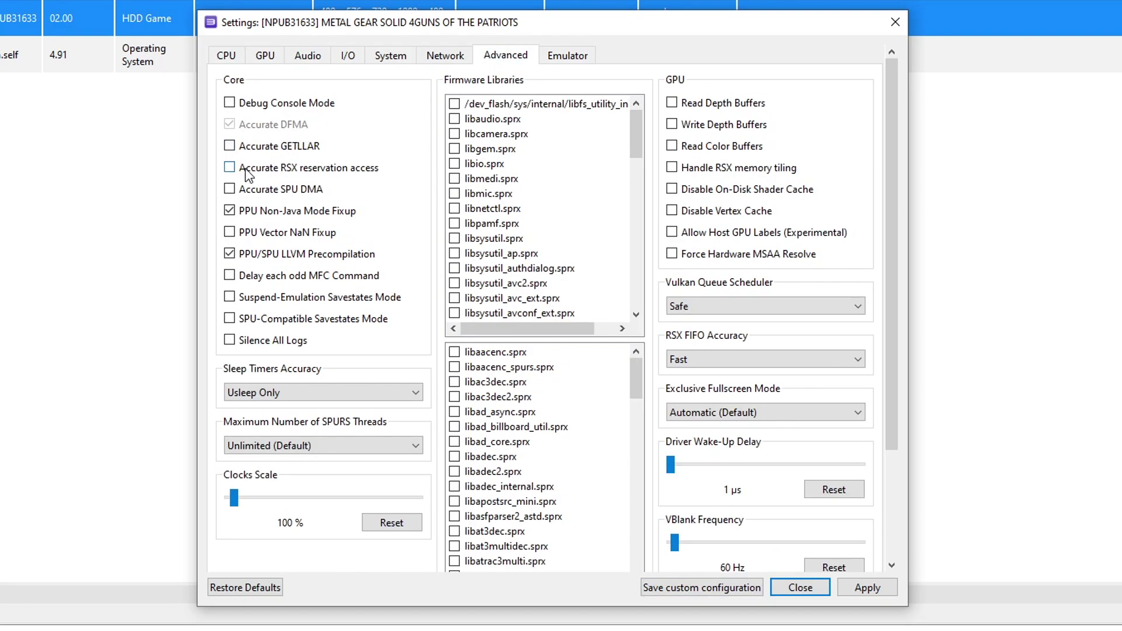
Step: Enable Accurate RSX reservation access, load libvdec.sprx, and set RSX FIFO Accuracy to Atomic
{"action": "left_click", "coordinate": [306, 169]}
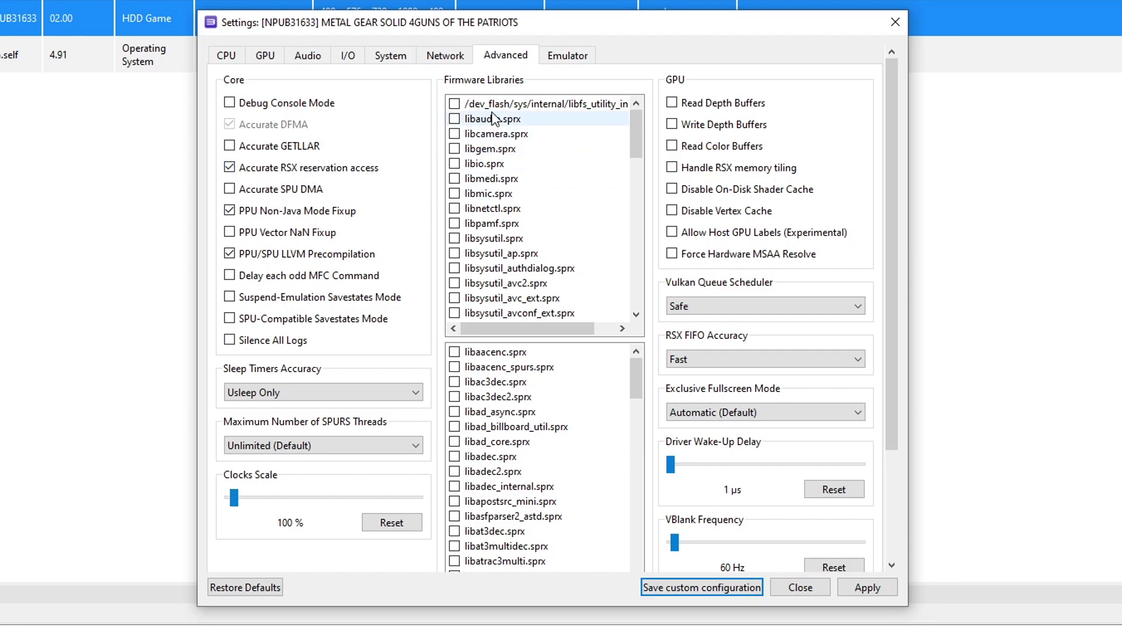
{"action": "left_click_drag", "start_coordinate": [636, 116], "coordinate": [630, 269]}
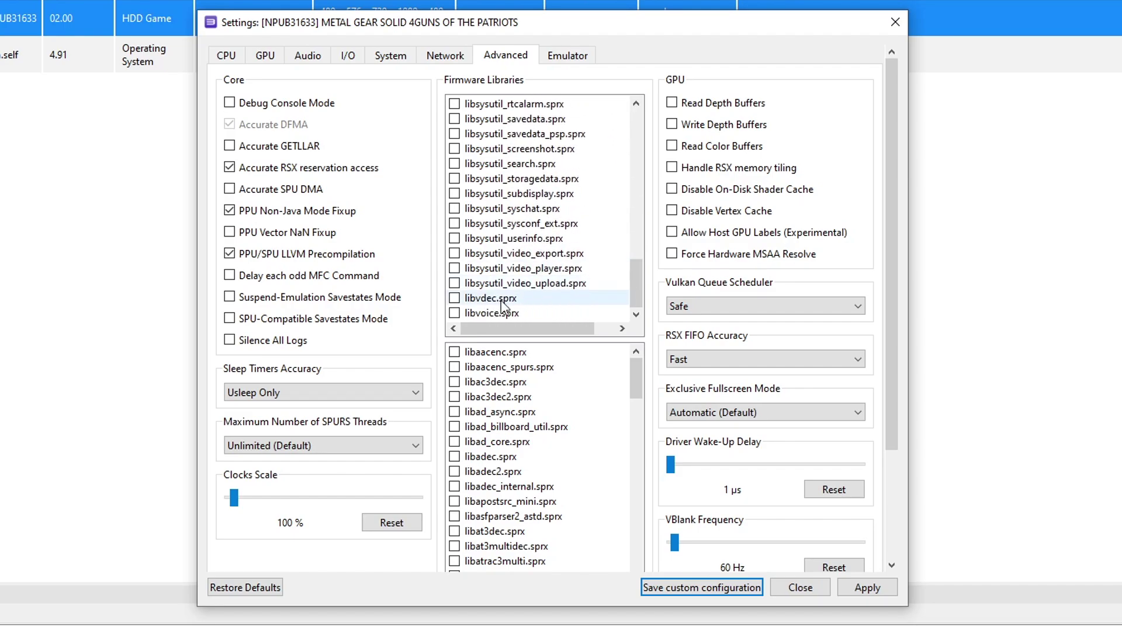
{"action": "left_click", "coordinate": [454, 298]}
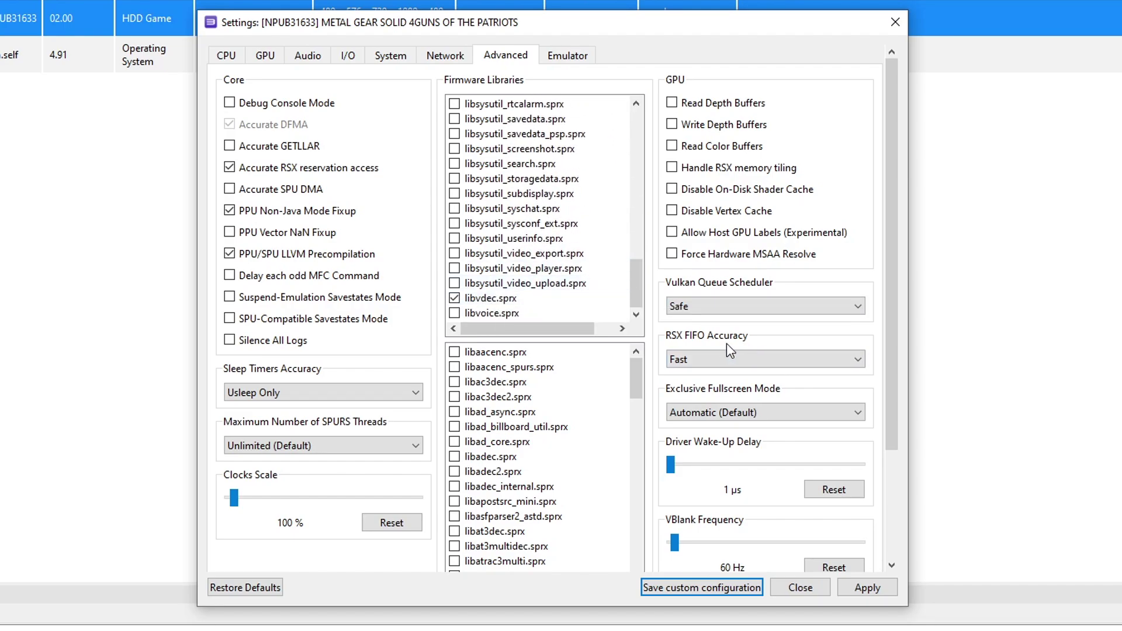
{"action": "left_click", "coordinate": [701, 361]}
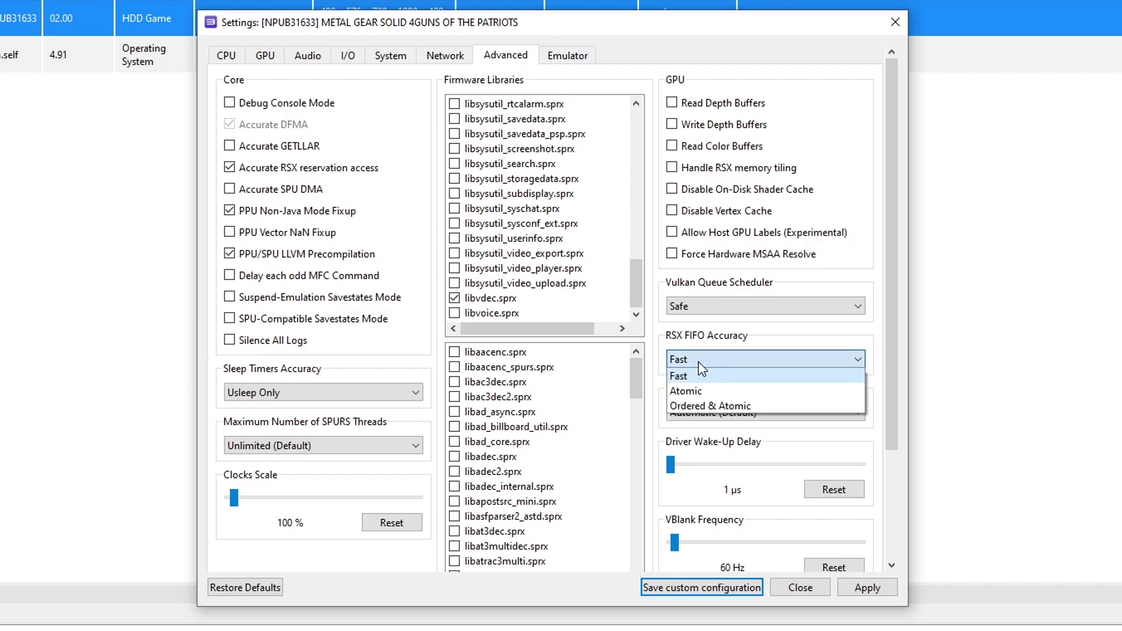
{"action": "left_click", "coordinate": [695, 388]}
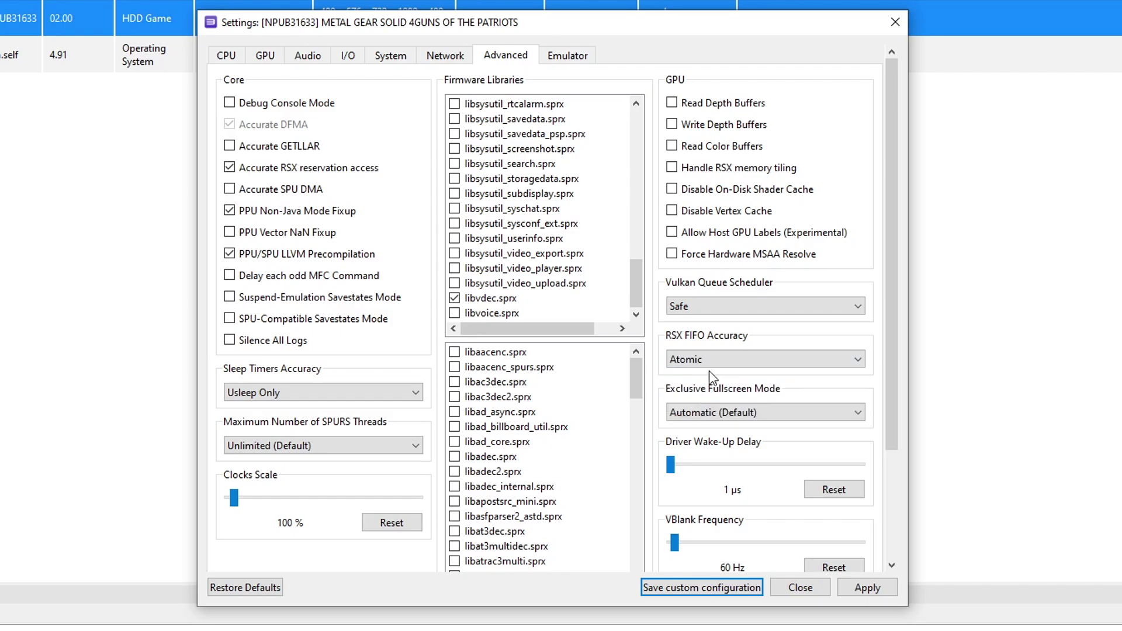
{"action": "scroll", "coordinate": [561, 143], "scroll_direction": "up", "scroll_amount": 10}
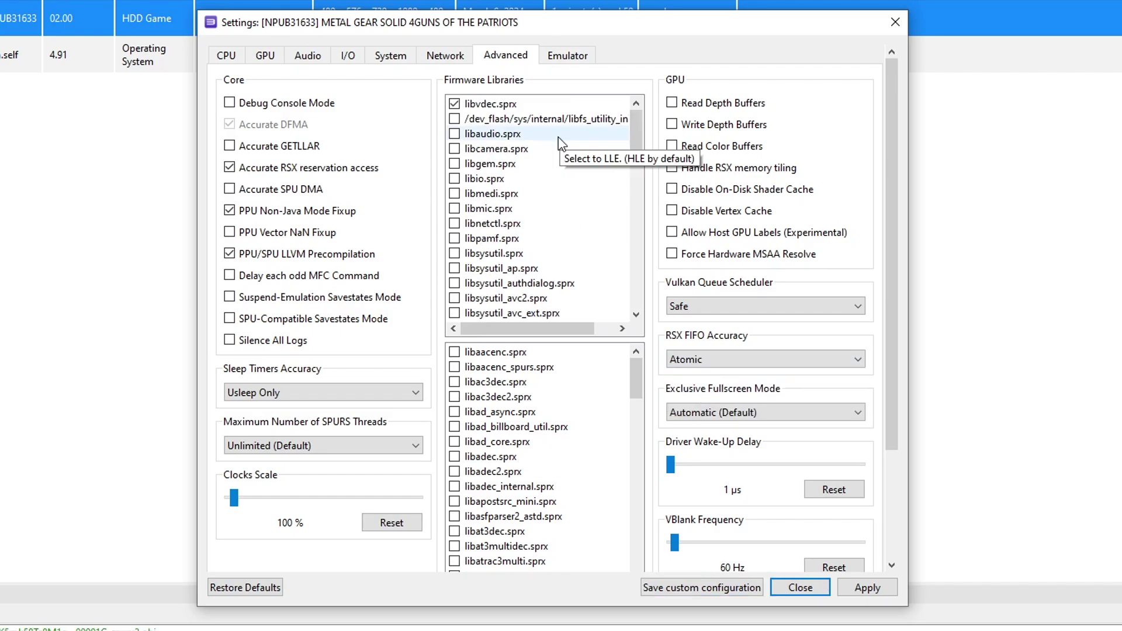
{"action": "left_click", "coordinate": [567, 56]}
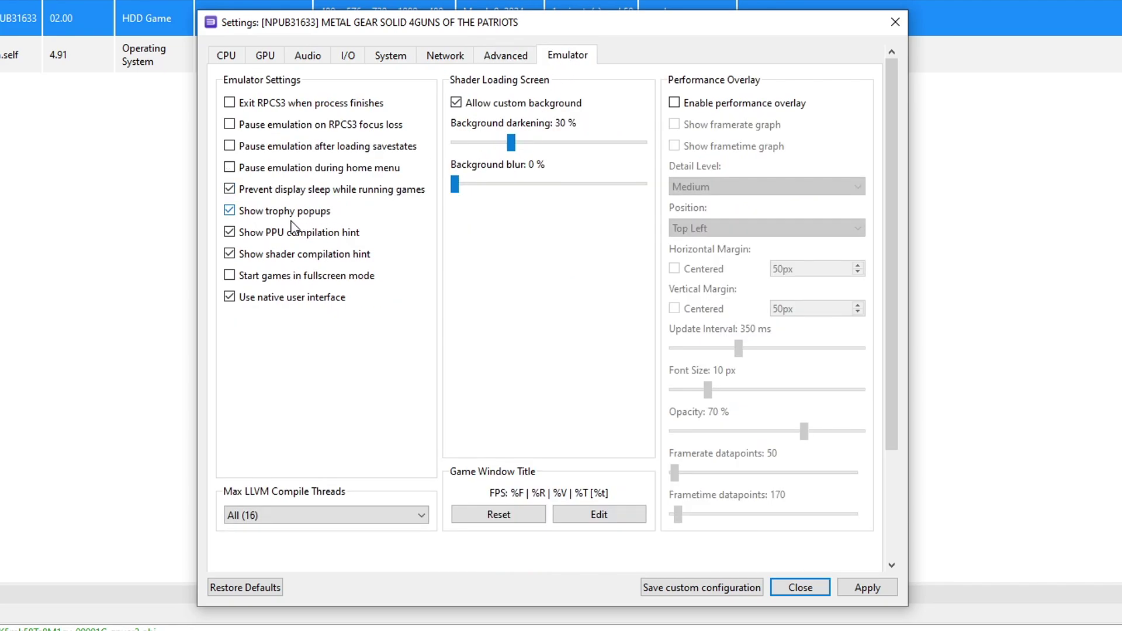
Step: Turn off the PPU compilation hint and trophy popups, then apply and save the custom configuration
{"action": "left_click", "coordinate": [259, 236]}
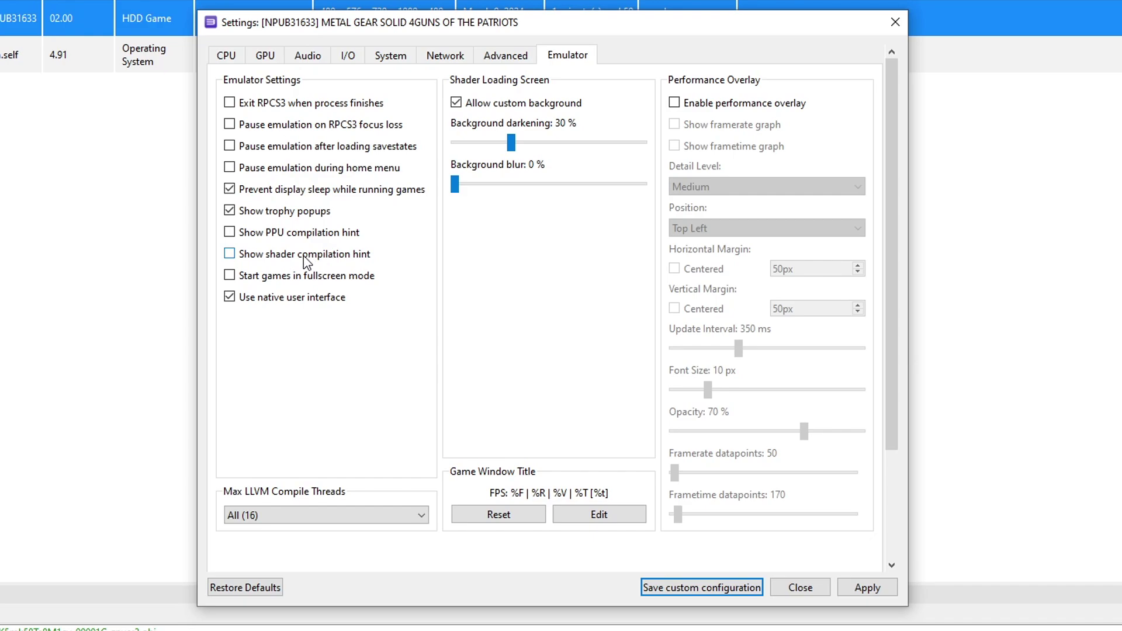
{"action": "left_click", "coordinate": [271, 217]}
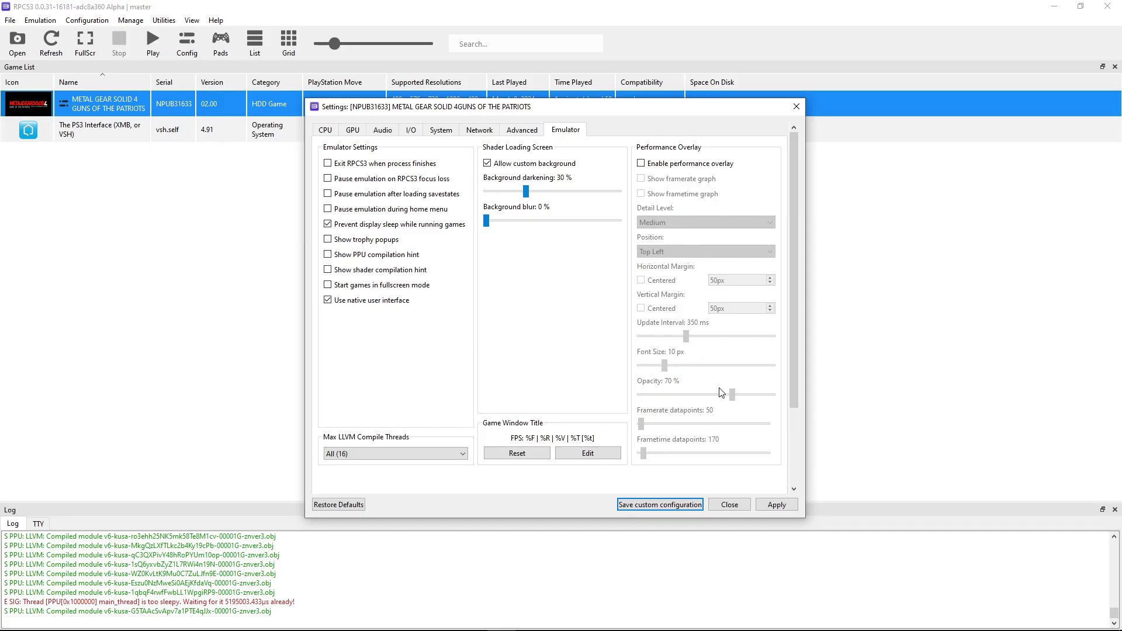
{"action": "left_click", "coordinate": [774, 509]}
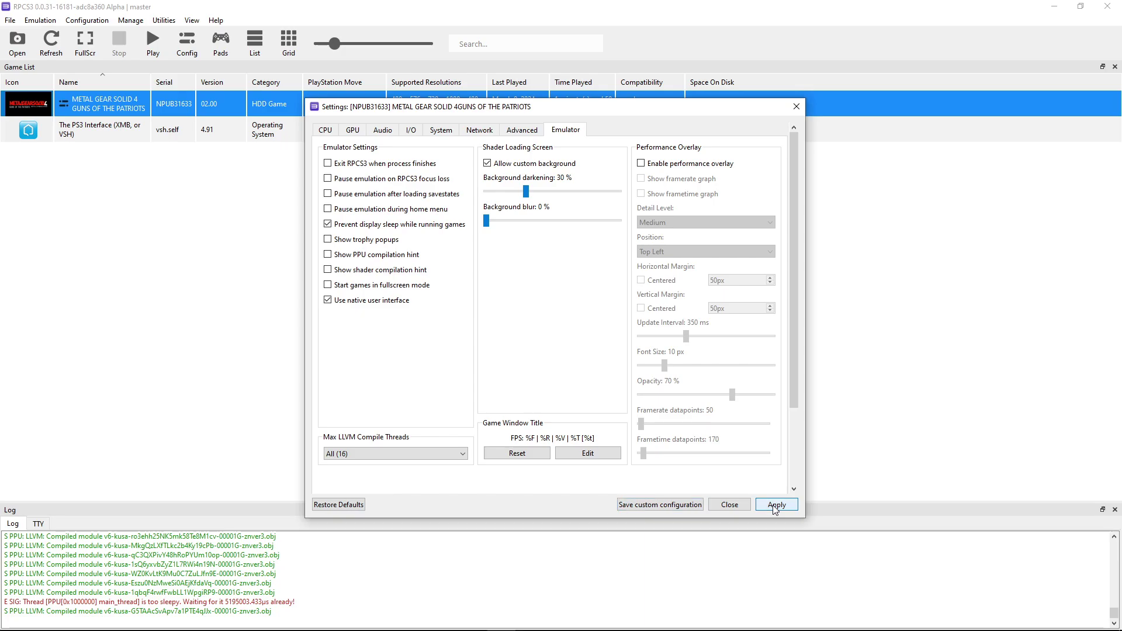
{"action": "left_click", "coordinate": [664, 506]}
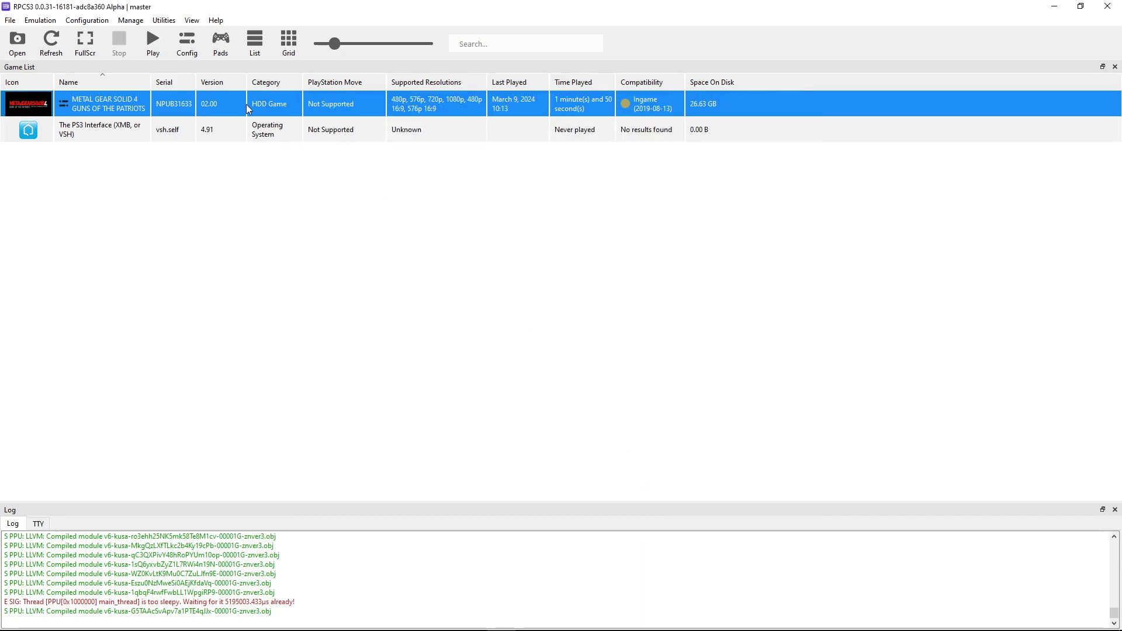
Step: Set Player 1 to the XInput handler with XInput Pad #1 and save the pad settings
{"action": "left_click", "coordinate": [220, 52]}
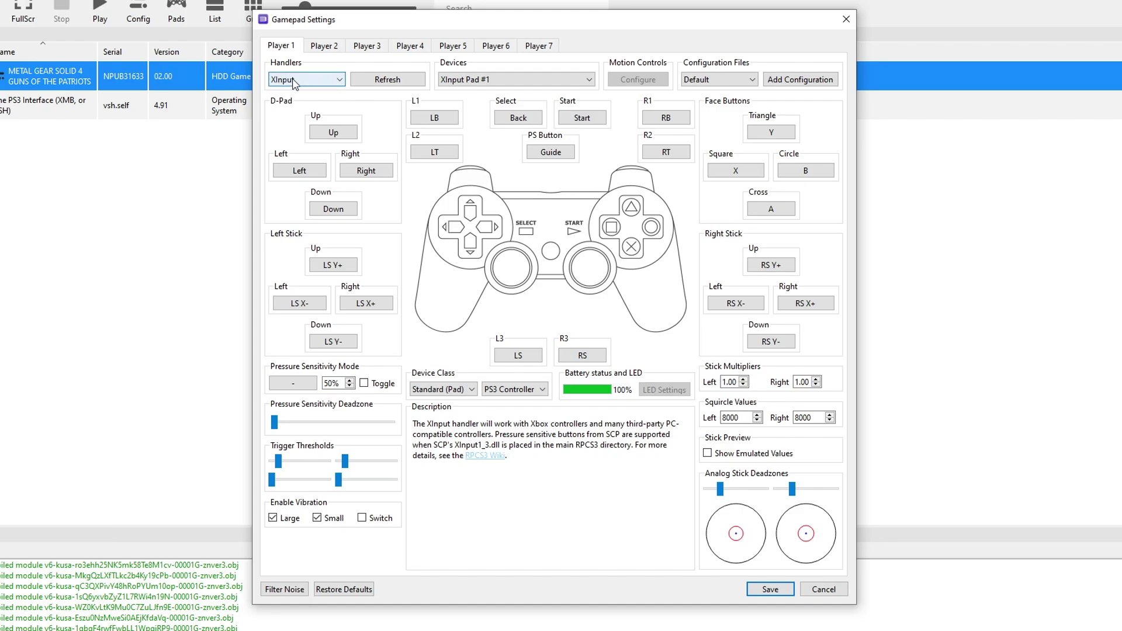
{"action": "left_click", "coordinate": [295, 82]}
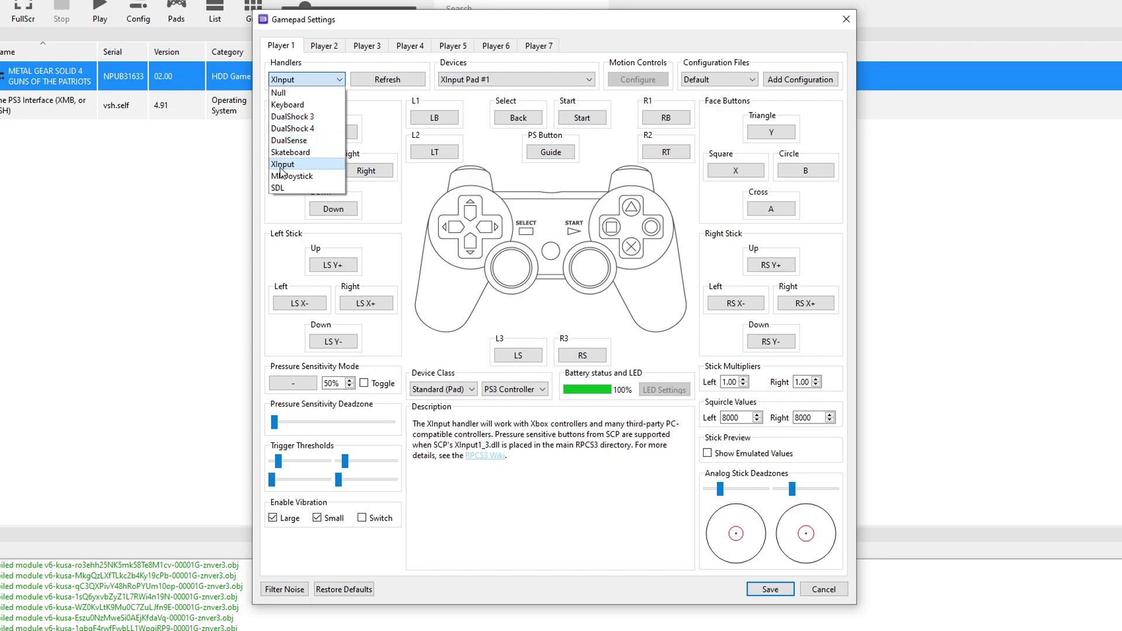
{"action": "left_click", "coordinate": [298, 166]}
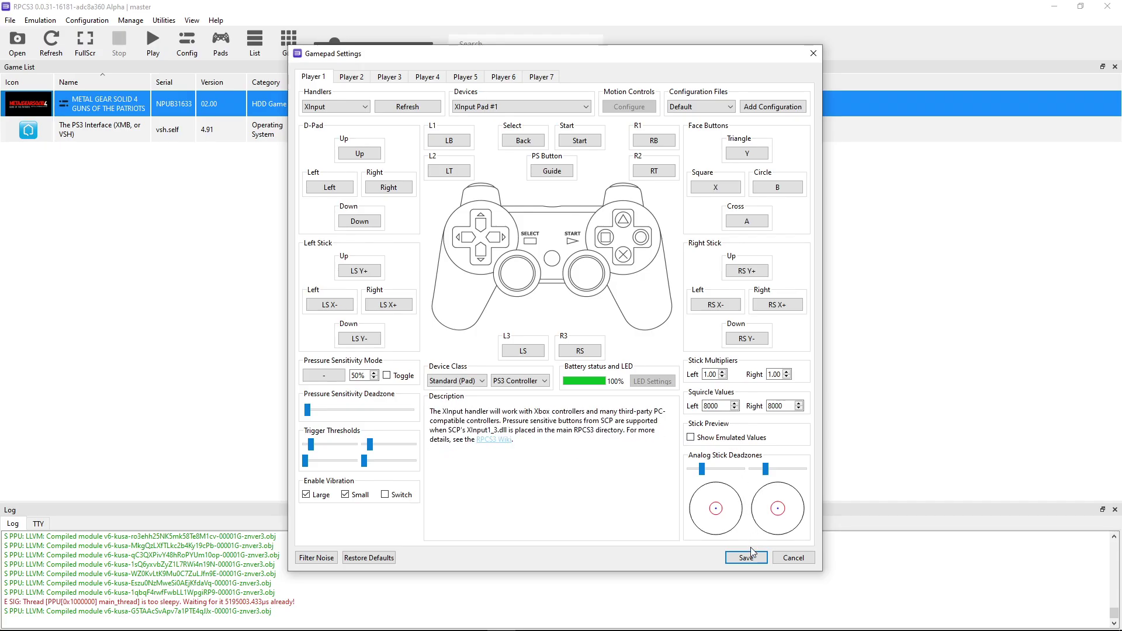
{"action": "left_click", "coordinate": [748, 558]}
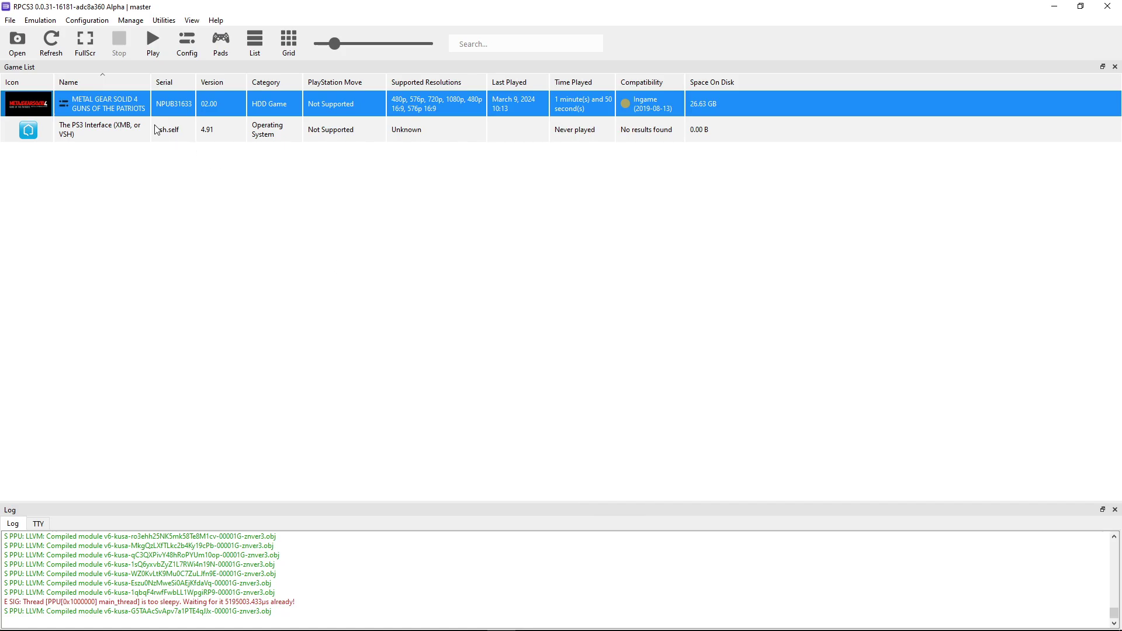
Step: Boot Metal Gear Solid 4 from the game list and let its PPU modules compile
{"action": "double_click", "coordinate": [67, 107]}
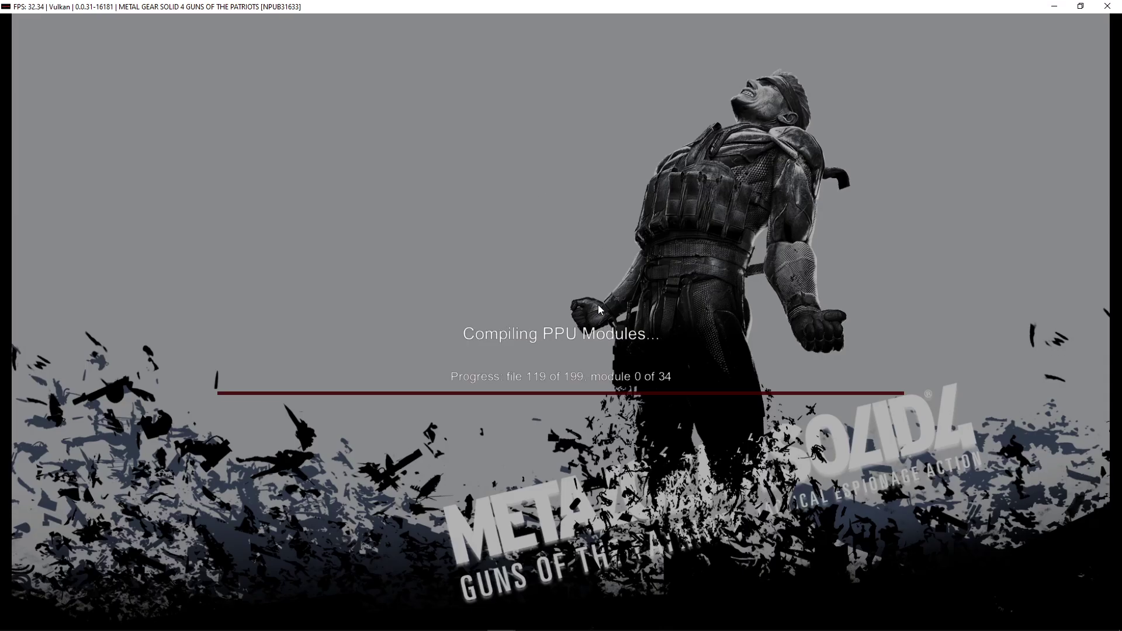